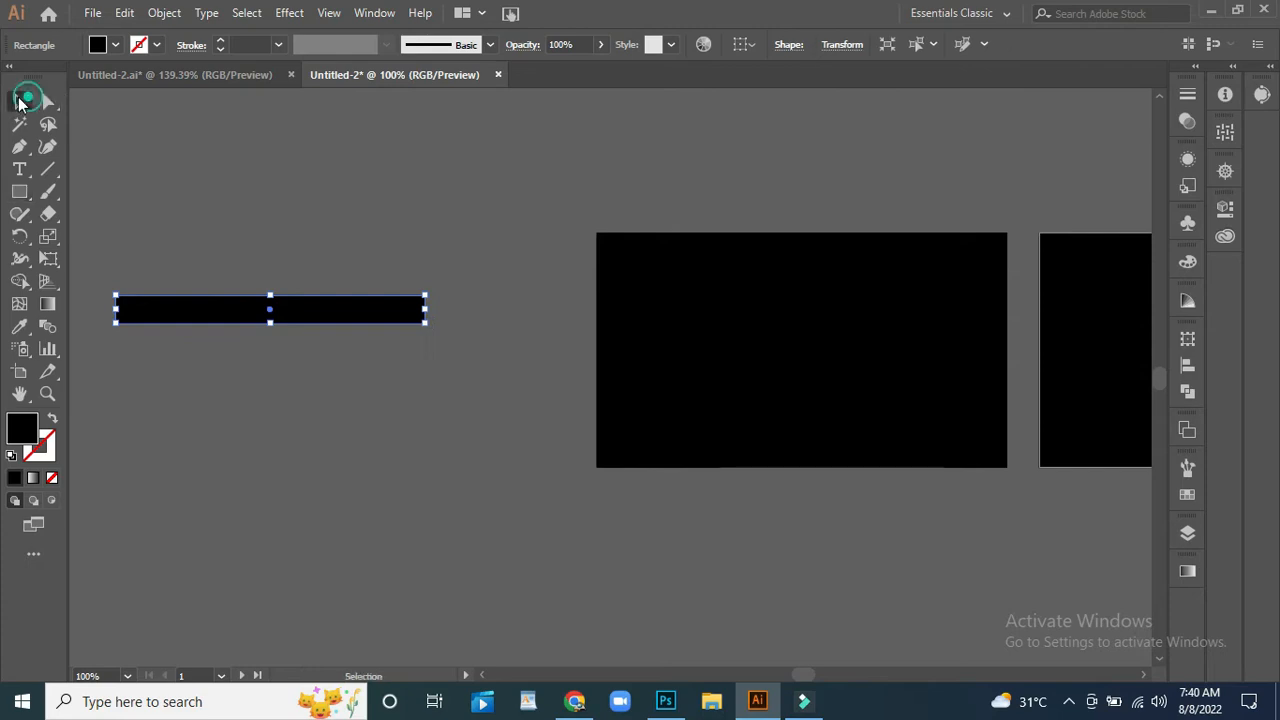
- Fully round the corners at one end of the black bar
left_click(48, 101)
left_click_drag(456, 312, 403, 309)
left_click(27, 97)
left_click(286, 423)
- Duplicate the rounded bar, rotate the copy upright with its rounded end facing down, and place it beside the original
left_click(228, 306)
left_click_drag(342, 324, 341, 374)
left_click_drag(432, 380, 264, 507)
left_click_drag(270, 352, 482, 336)
- Rotate the original bar upright with its rounded end facing up and place it next to the copy
left_click(134, 309)
left_click_drag(110, 319, 294, 430)
left_click_drag(282, 290, 432, 314)
left_click(306, 346)
left_click_drag(623, 574, 393, 527)
- Fill the bar with the rounded upper end in dark red
left_click(190, 424)
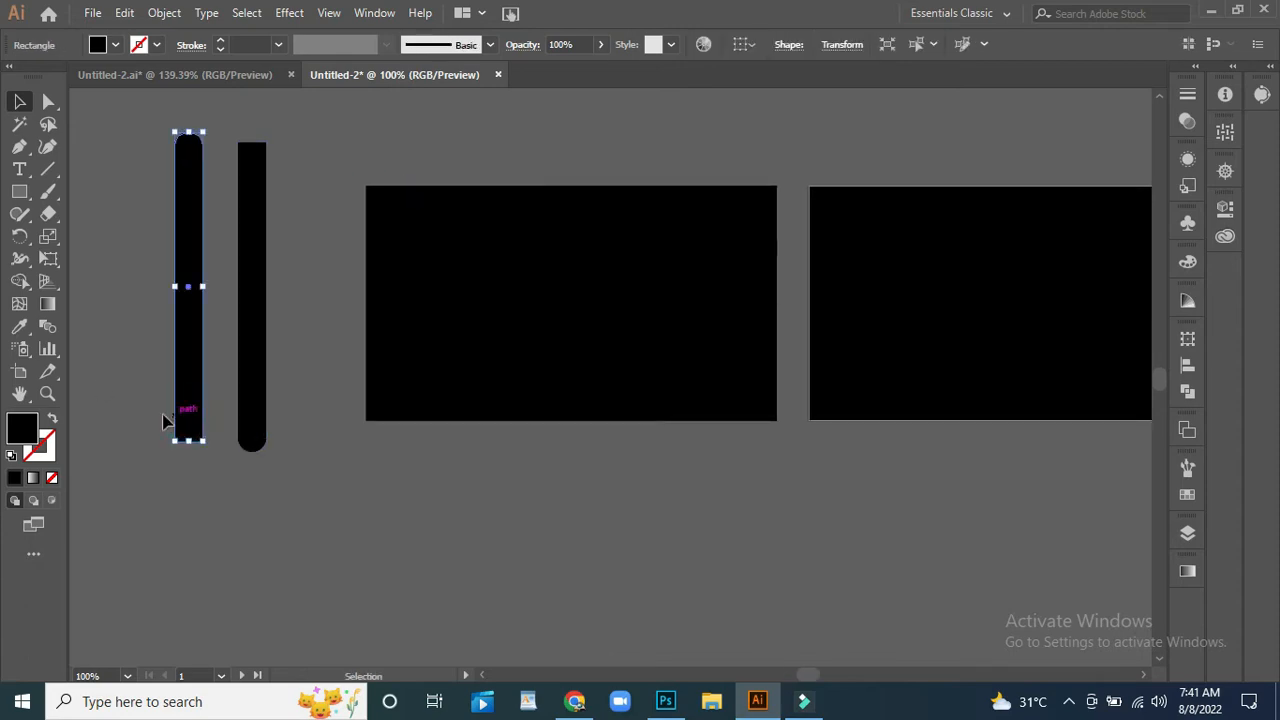
double_click(22, 428)
left_click(685, 479)
mouse_move(686, 479)
left_mouse_down()
mouse_move(754, 491)
mouse_move(757, 514)
left_mouse_up()
left_click(985, 432)
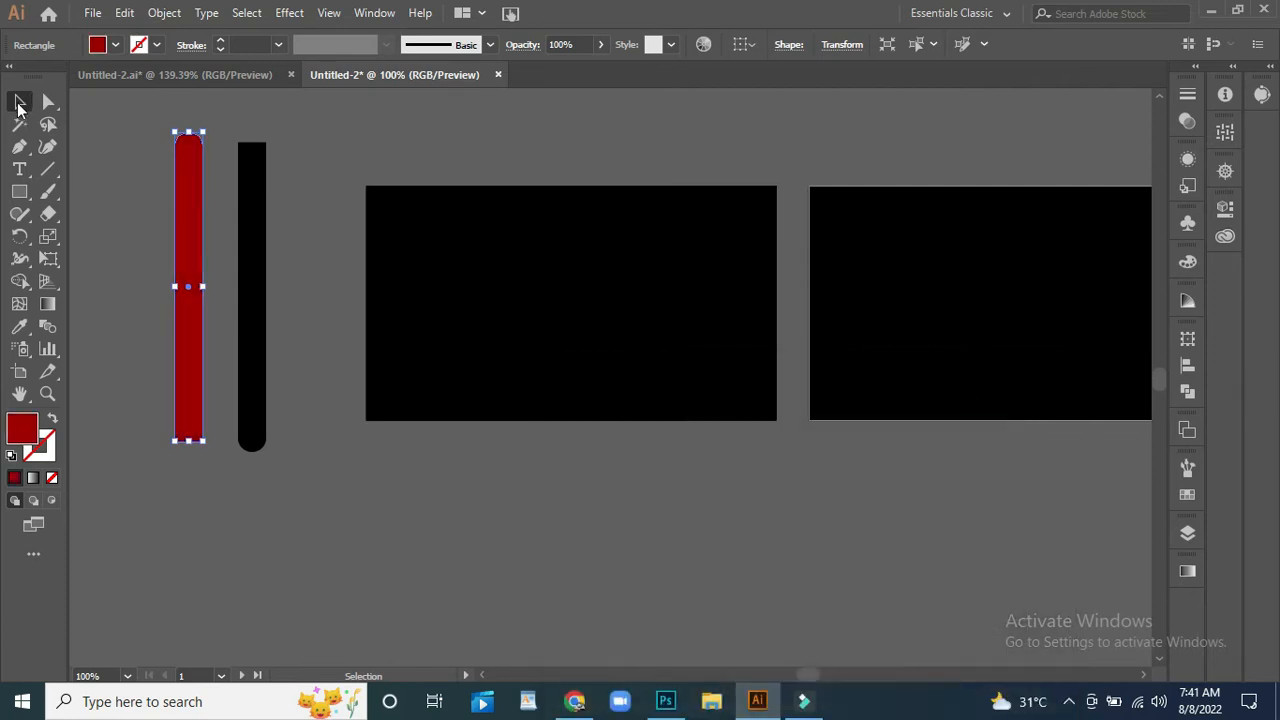
left_click(248, 553)
- Fill the bar with the rounded lower end in dark grey
left_click(250, 400)
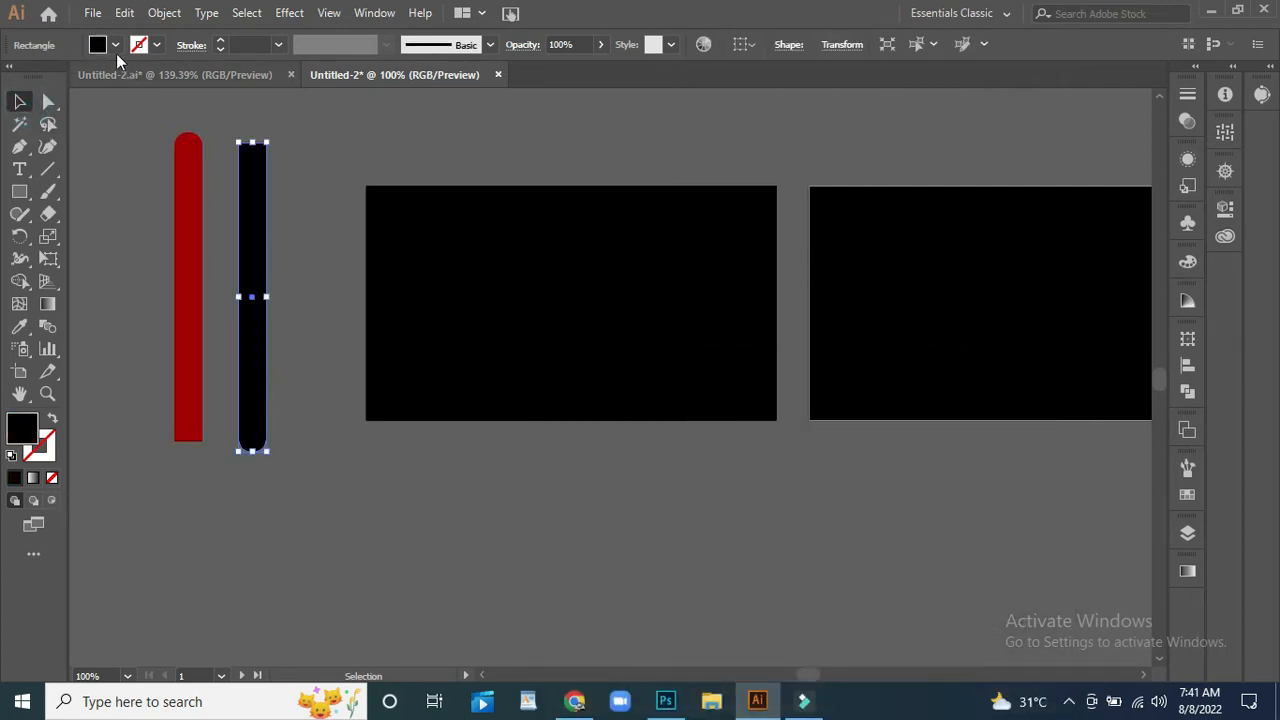
left_click(115, 45)
left_click(65, 148)
left_click(114, 374)
- Place the grey bar across the first card's upper edge and the red bar across its lower edge, on opposite sides
left_click_drag(255, 395, 699, 217)
left_click_drag(186, 286, 440, 423)
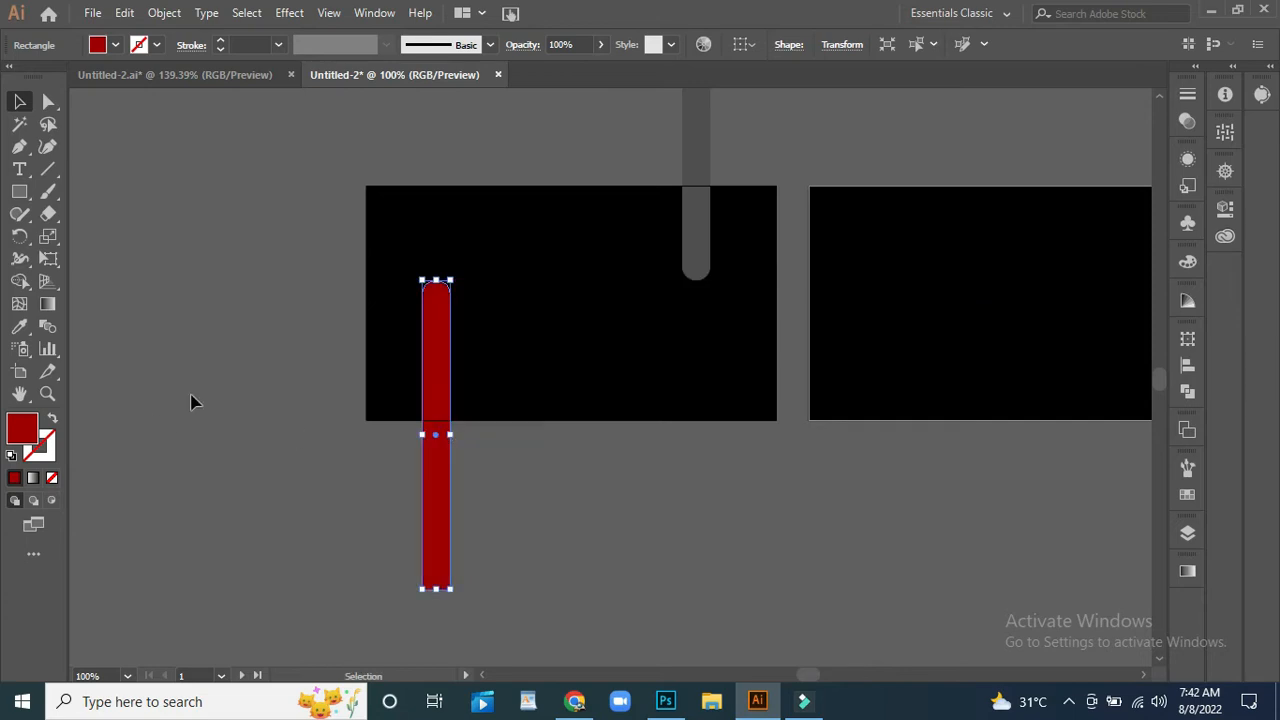
left_click(668, 500)
- Copy the red and grey bars onto the second card, aligned vertically with their rounded ends facing each other
left_click_drag(673, 524, 431, 551)
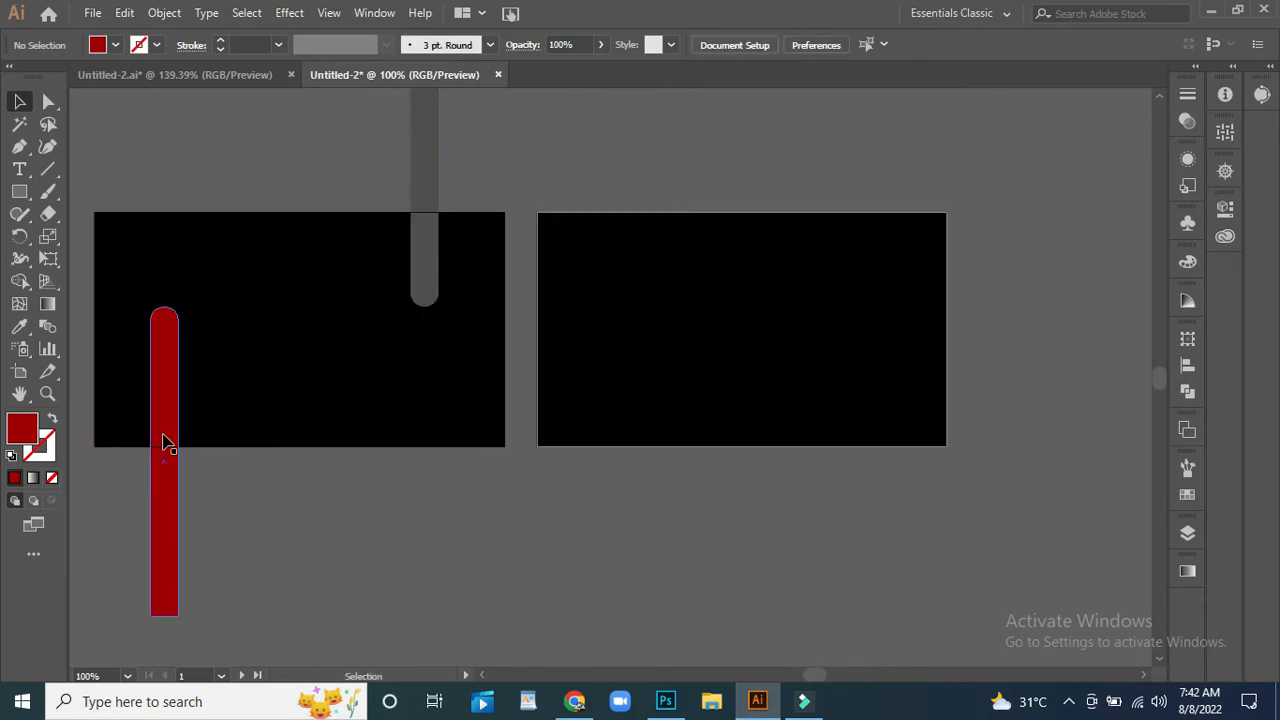
left_click_drag(167, 438, 703, 458)
left_click_drag(706, 541, 712, 505)
left_click(408, 571)
left_click(414, 138)
left_click_drag(424, 140, 717, 246)
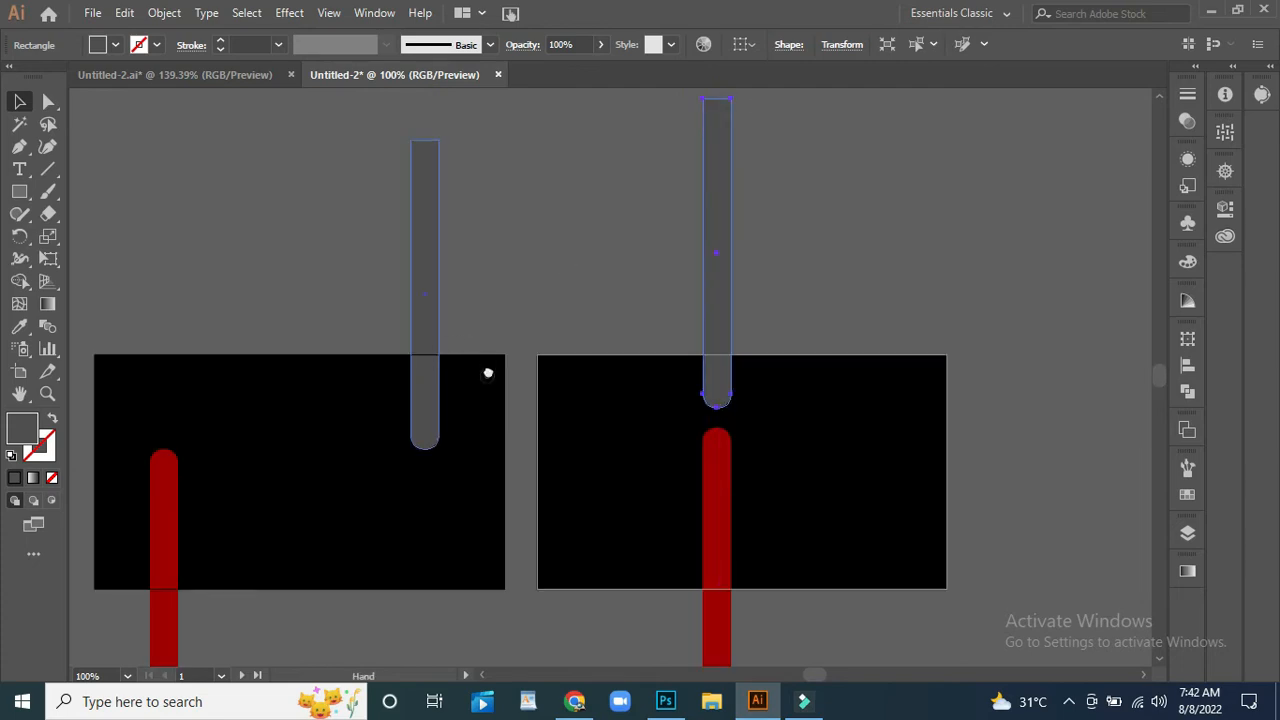
- Nudge the second card's red and grey bars downward in small increments, keeping a gap between their rounded ends
left_click_drag(488, 375, 388, 196)
left_click(620, 366)
key("Down")
key("Down")
key("Down")
key("Down")
key("Down")
key("Down")
key("Down")
key("Down")
key("Down")
key("Down")
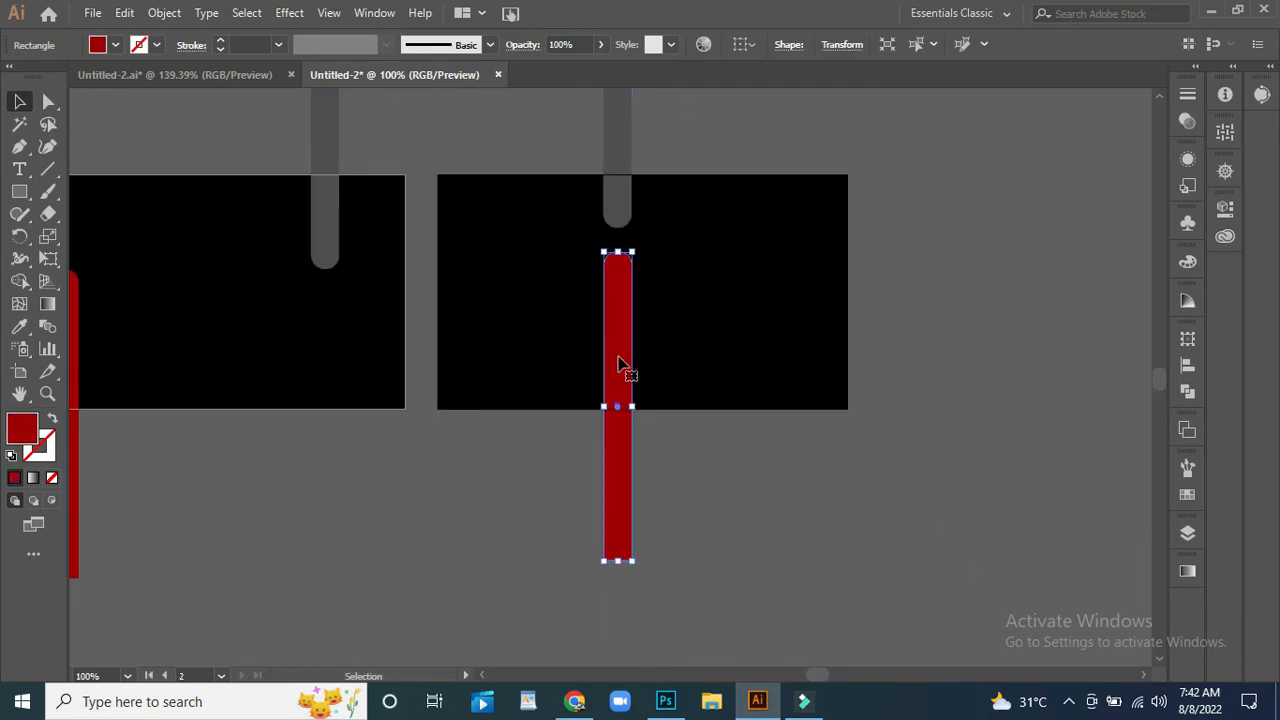
left_click(621, 205)
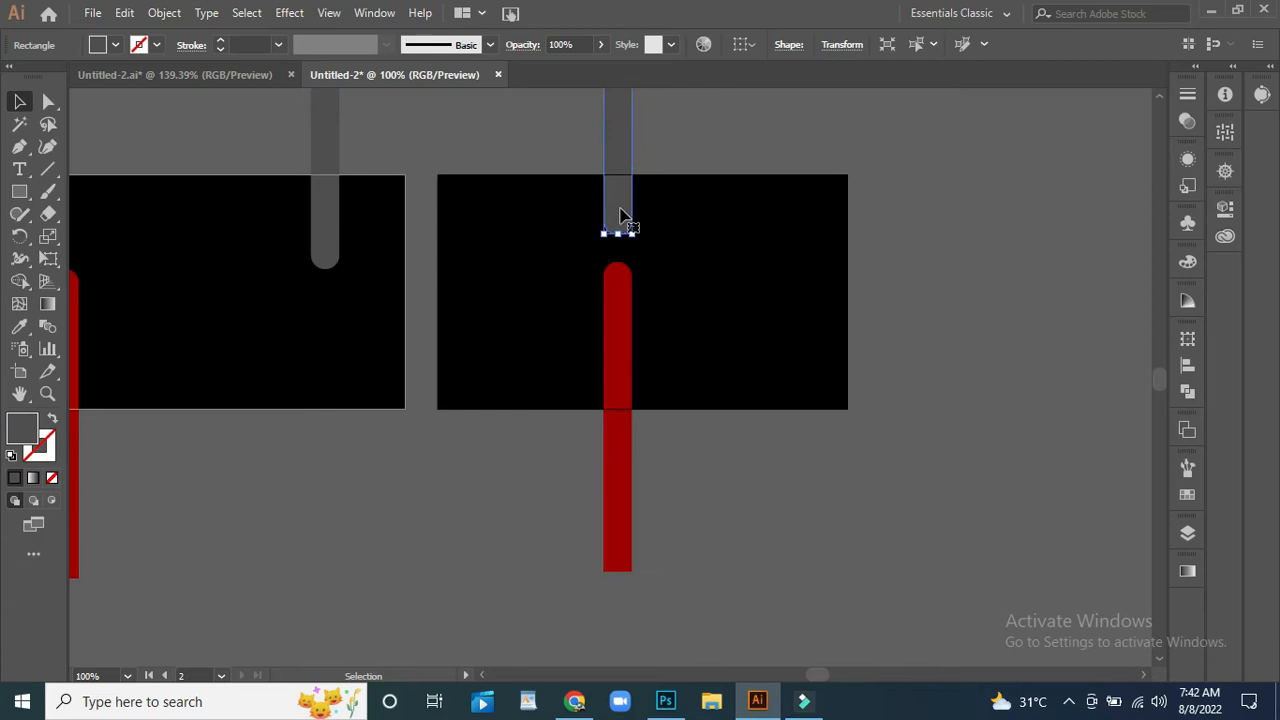
left_click(620, 351)
key("Down")
key("Down")
key("Down")
key("Down")
key("Down")
key("Down")
key("Down")
key("Down")
key("Down")
key("Down")
key("Down")
key("Down")
key("Down")
key("Down")
key("Down")
left_click(608, 190)
key("Down")
key("Down")
key("Down")
key("Down")
key("Down")
key("Down")
key("Down")
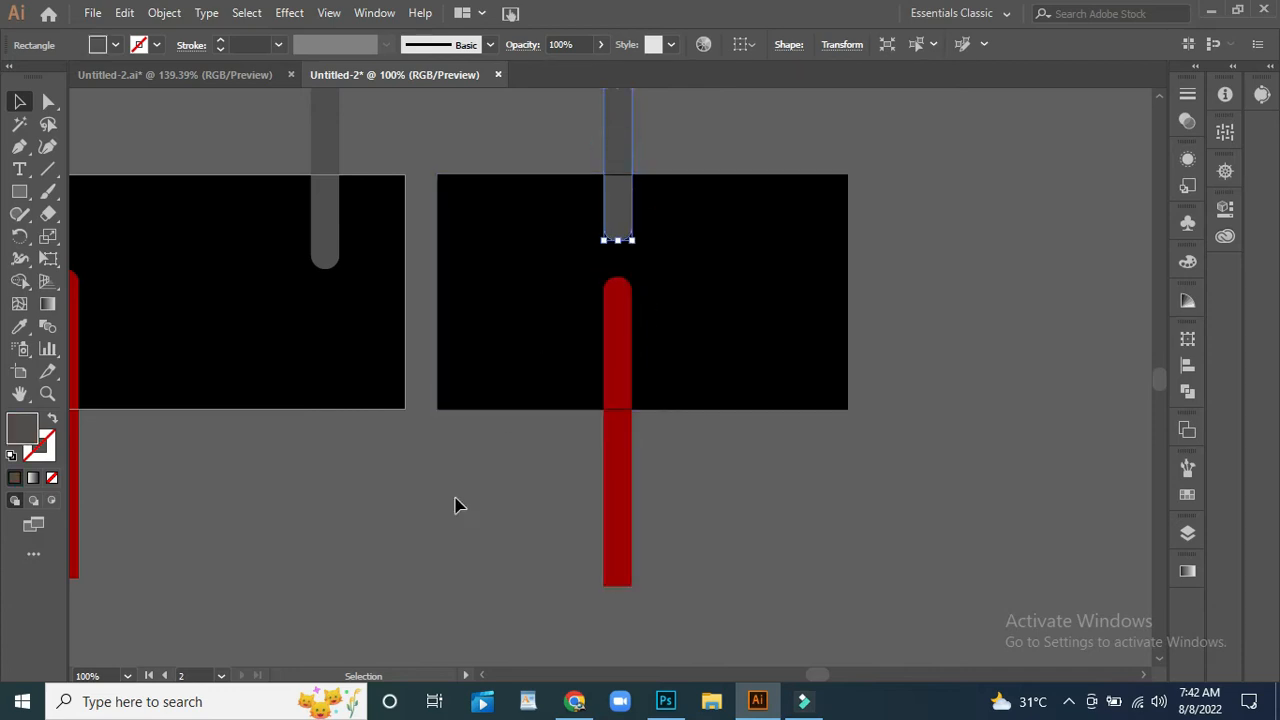
left_click(345, 624)
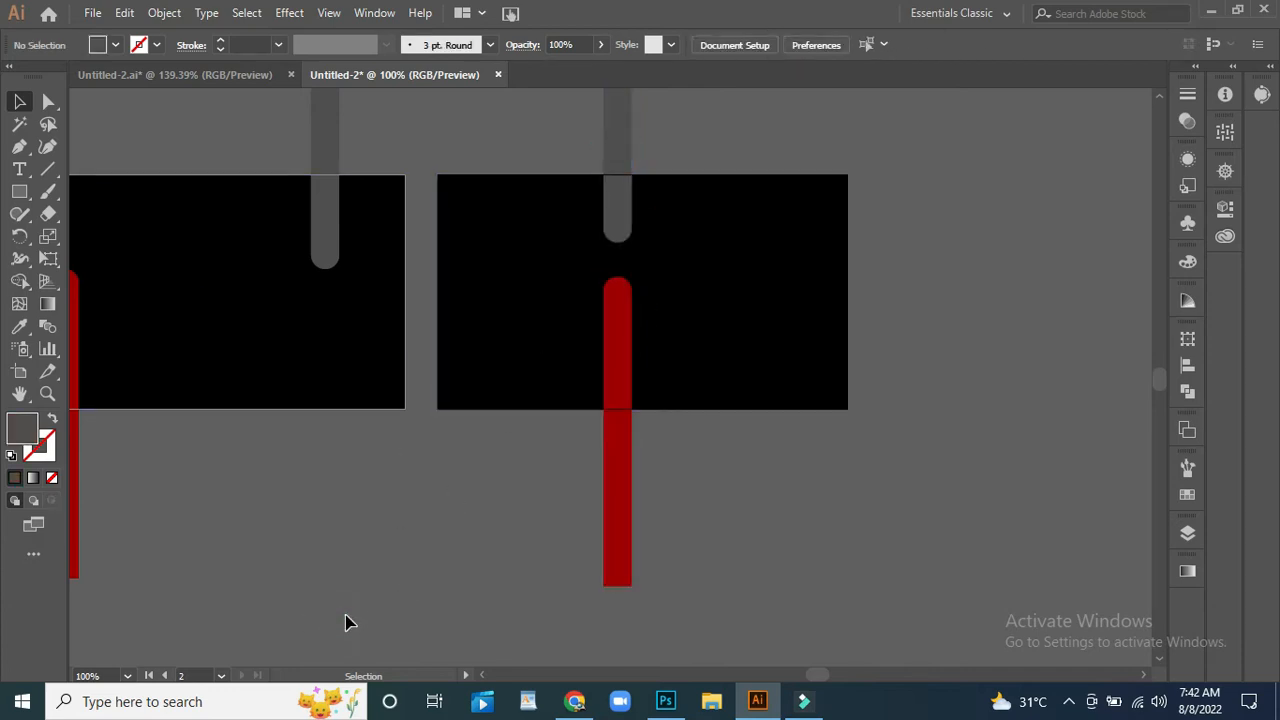
- Select all artwork and split off the bar portions overhanging the two cards with the Shape Builder tool
left_click_drag(320, 588, 449, 592)
scroll(349, 191, "left", 5)
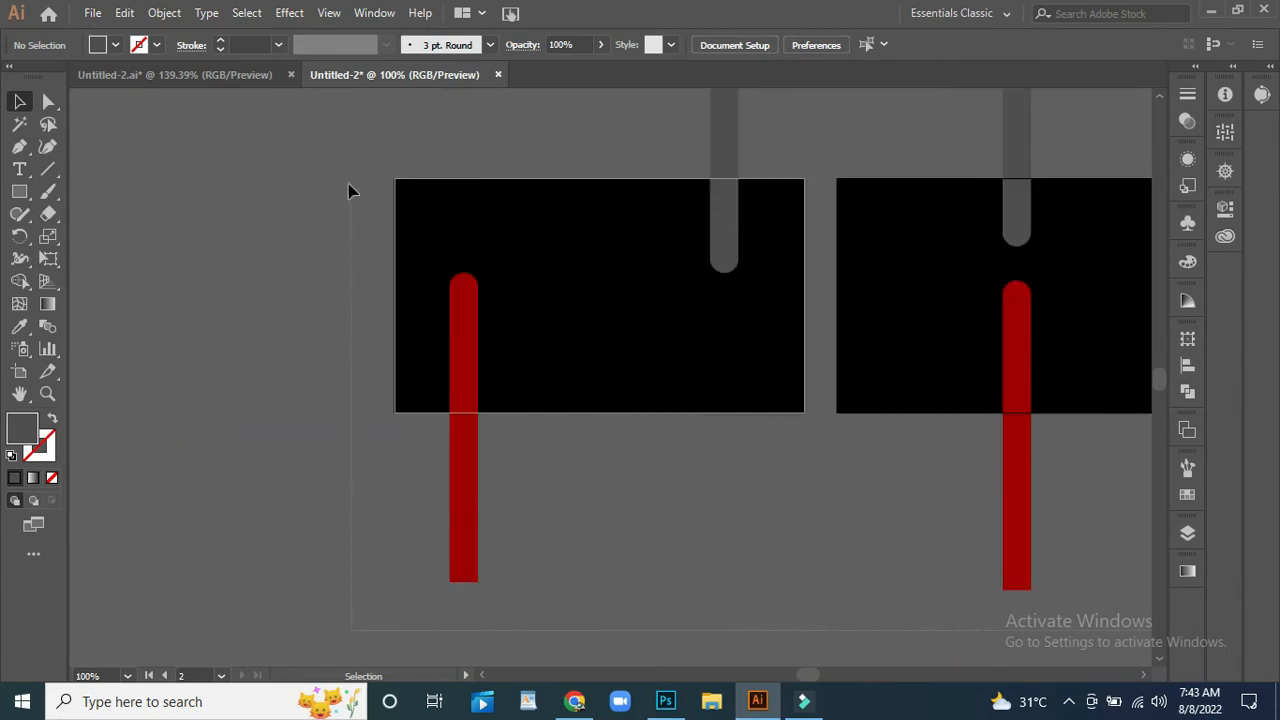
key("ctrl+a")
left_click_drag(732, 490, 503, 509)
left_click(19, 282)
left_click(234, 526)
left_click(784, 500)
left_click(19, 102)
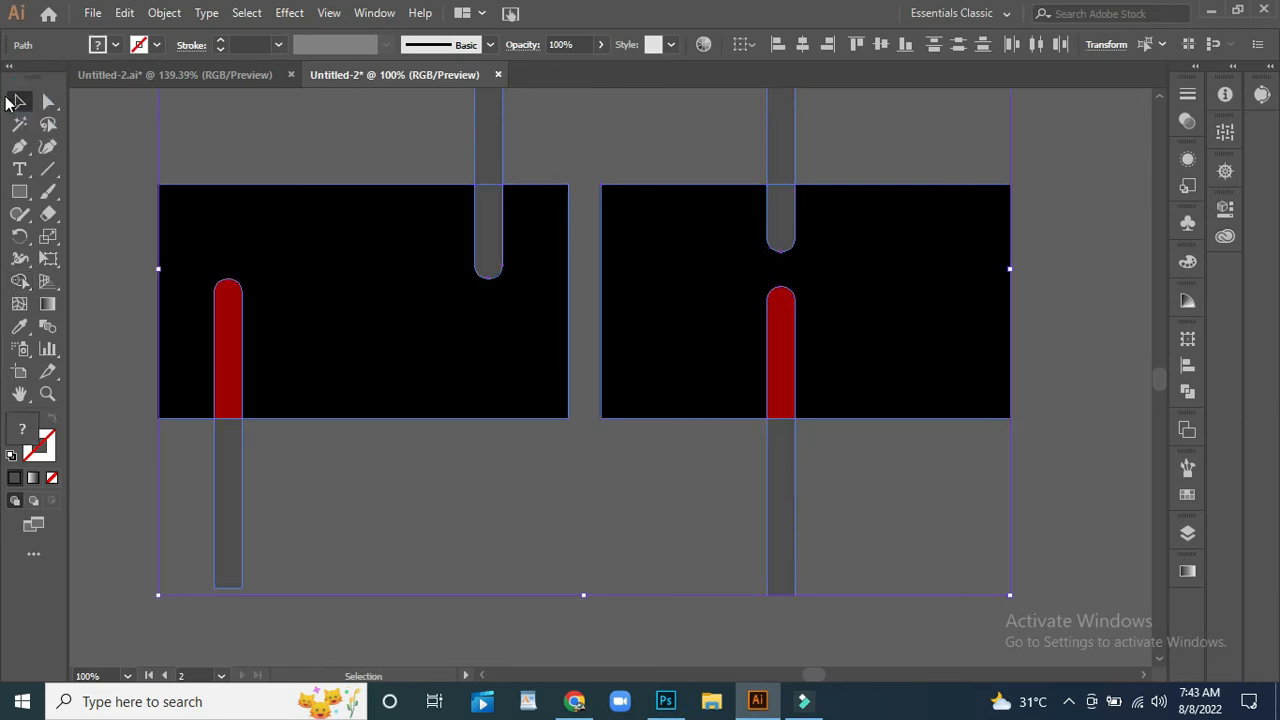
- Delete the bar pieces extending above and below the two cards
left_click(307, 571)
left_click_drag(330, 581, 180, 478)
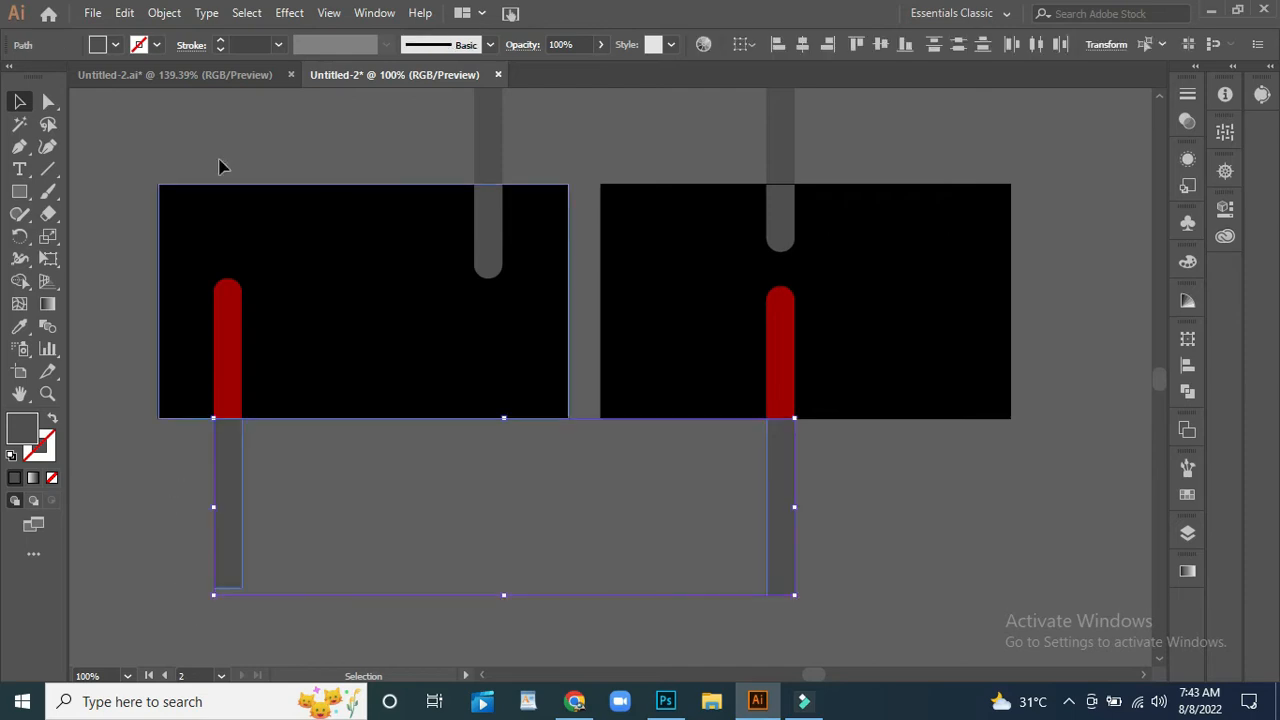
left_click_drag(772, 113, 843, 126)
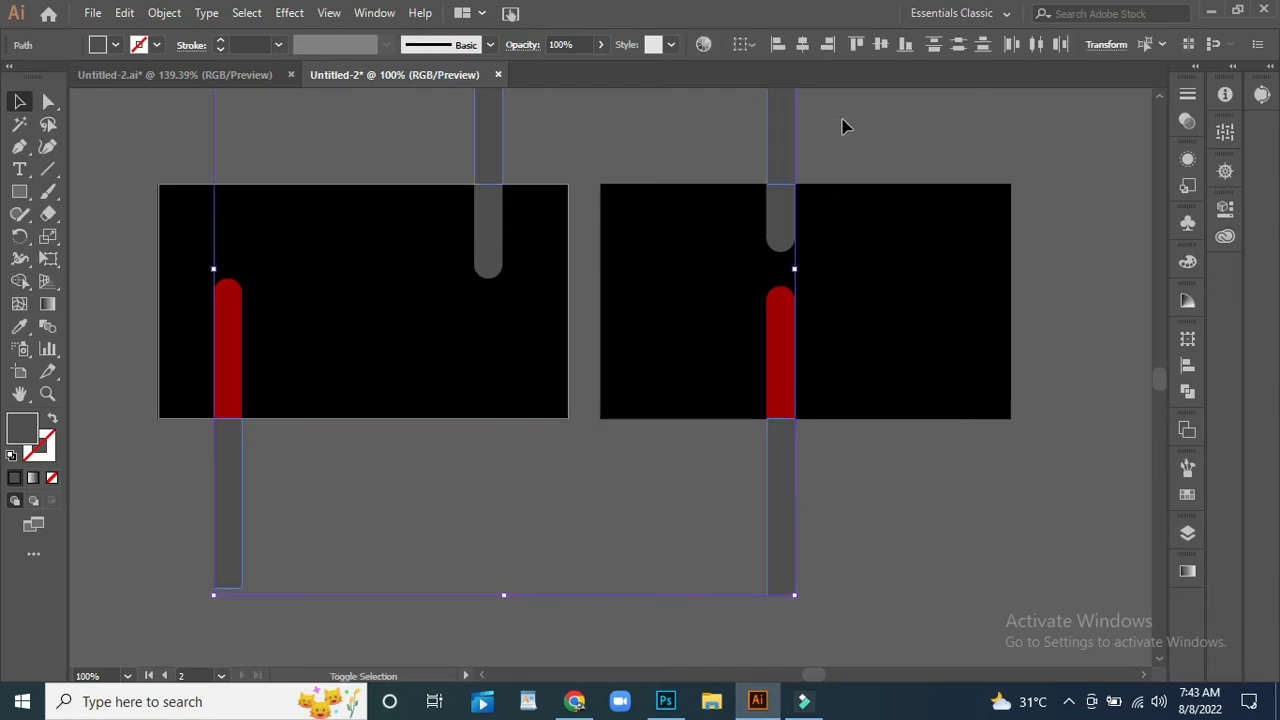
key("Delete")
left_click(454, 468)
left_click_drag(511, 515, 540, 576)
left_click(372, 584)
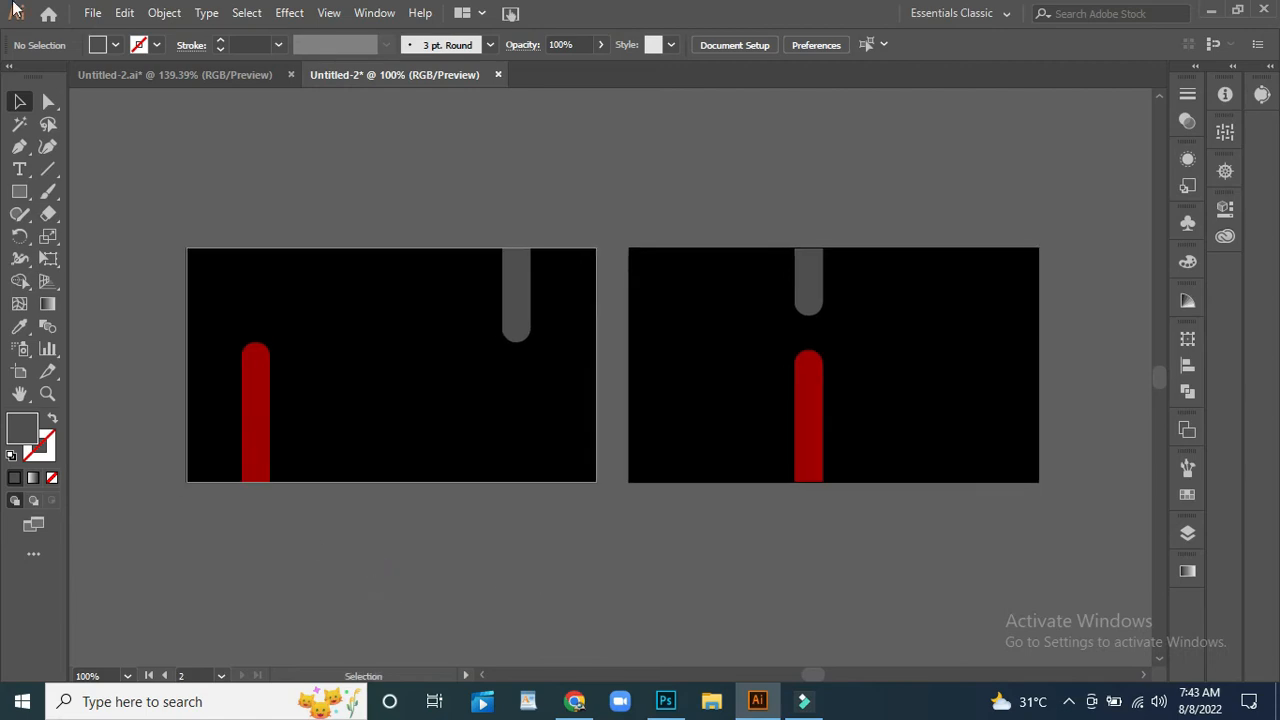
- Fill the first card's red bar with a linear gradient from dark red at 0% to near-black, without the white stop
left_click(257, 421)
left_click(1187, 571)
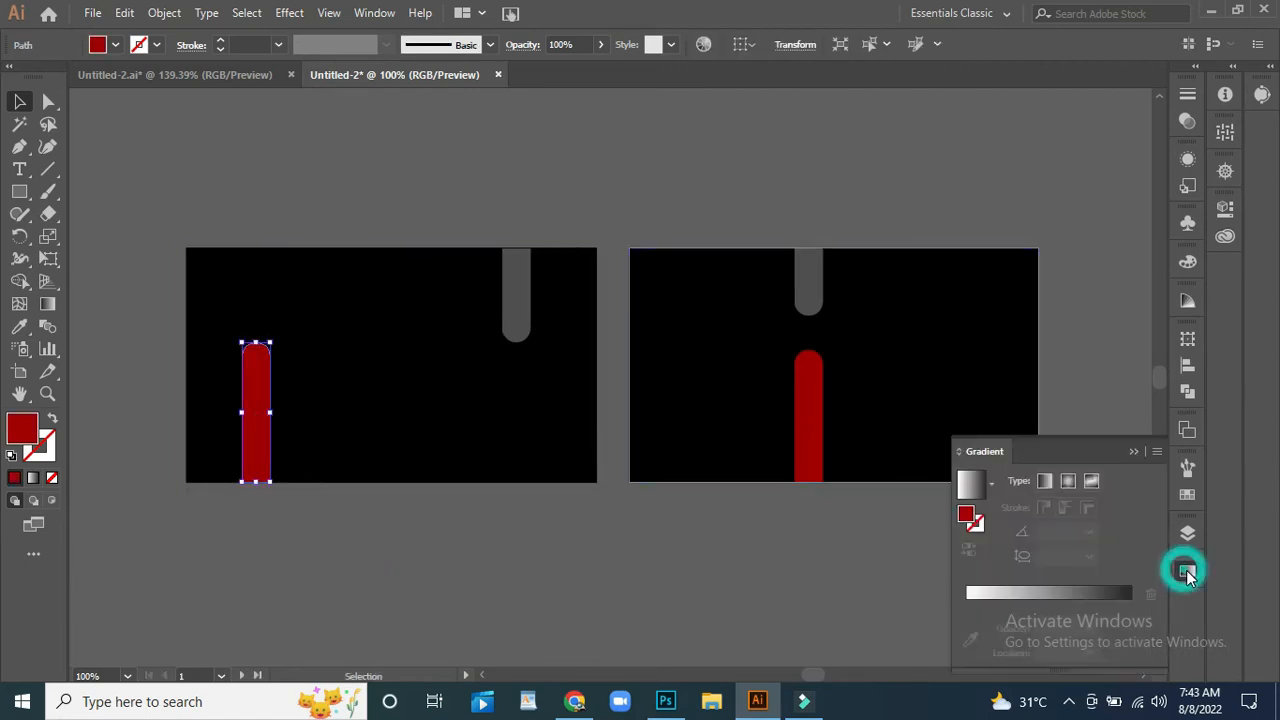
left_click(1007, 592)
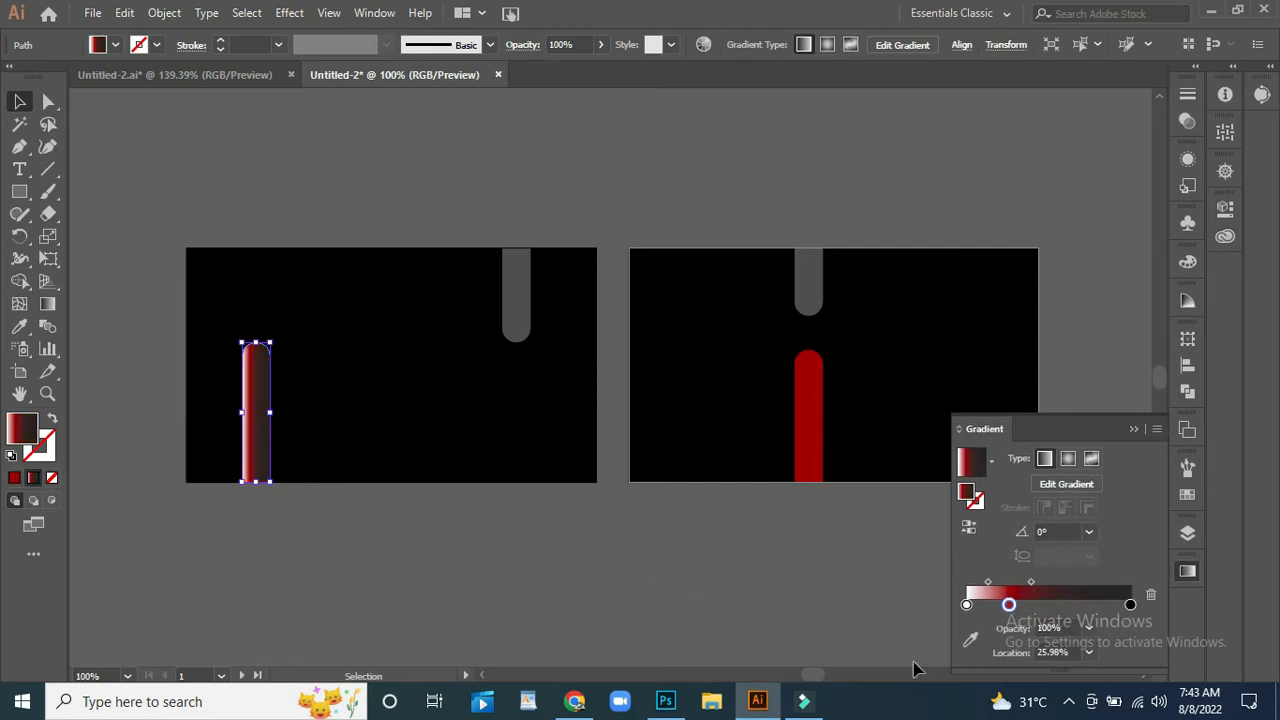
left_click_drag(1031, 582, 975, 645)
left_click_drag(1021, 604, 960, 606)
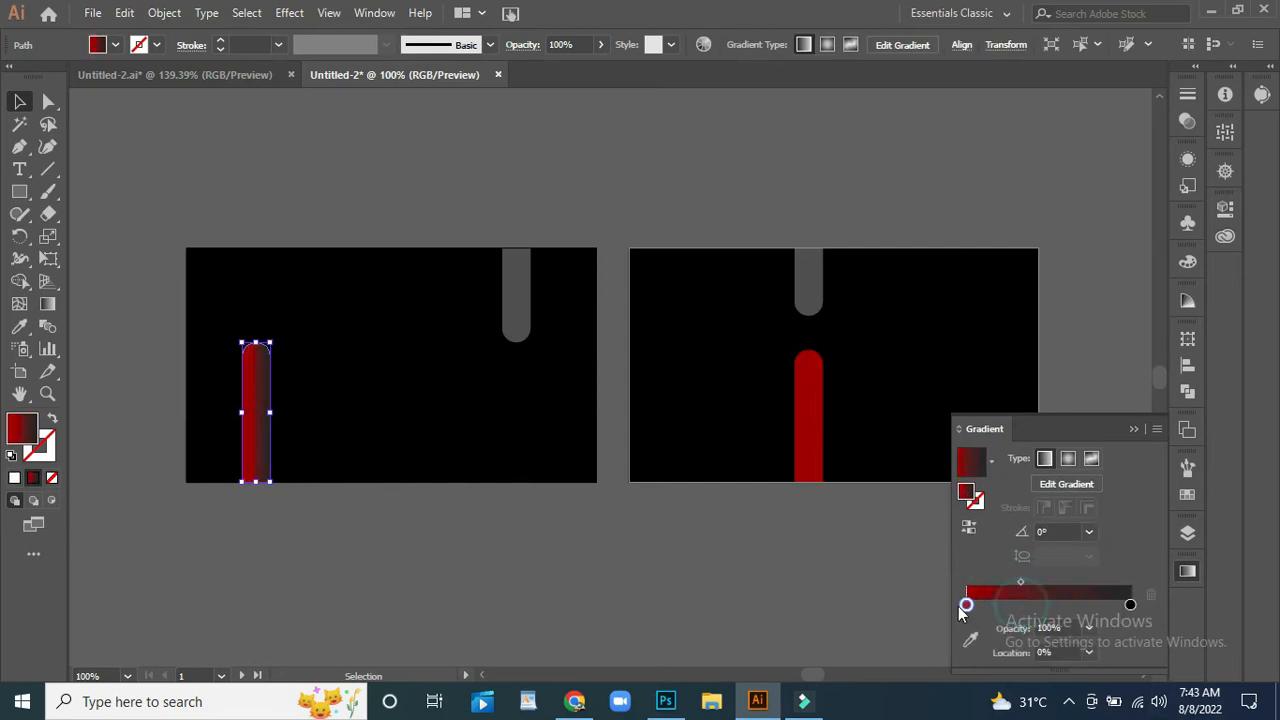
- Adjust the gradient's position across the first card's red bar and move its red stop to 15.58%
left_click(47, 303)
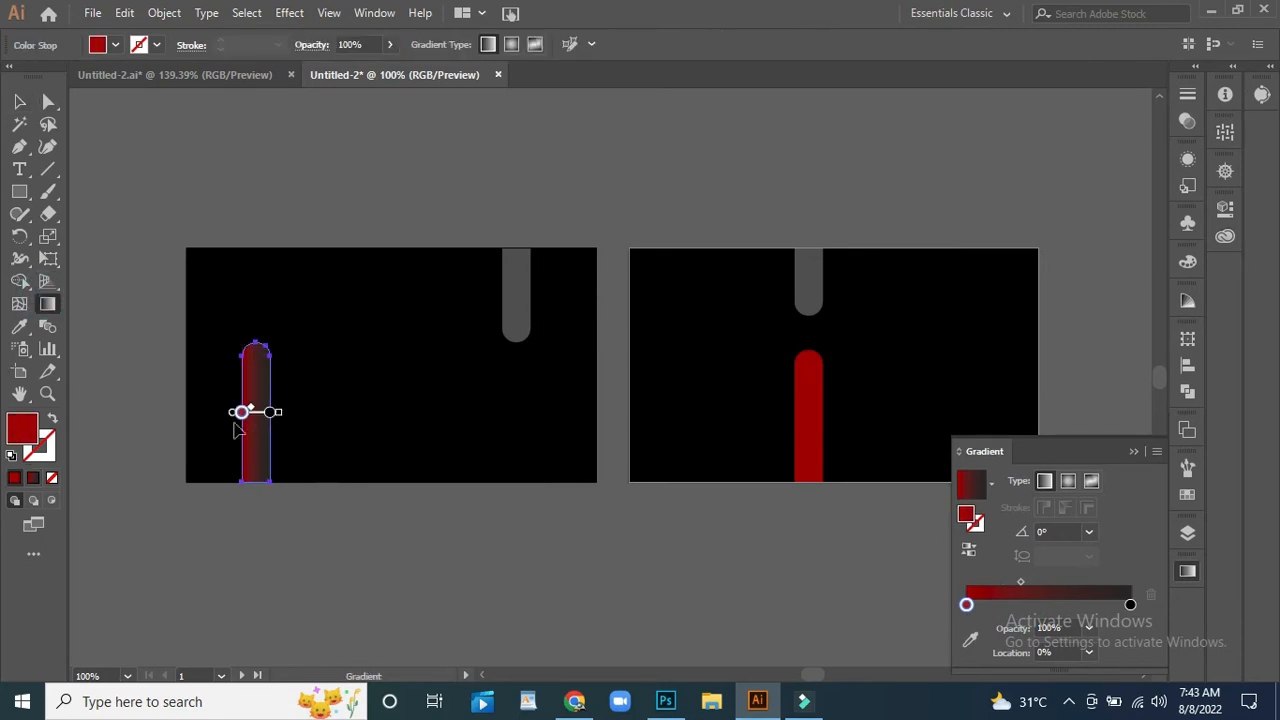
mouse_move(233, 413)
left_mouse_down()
mouse_move(222, 412)
mouse_move(251, 412)
left_mouse_up()
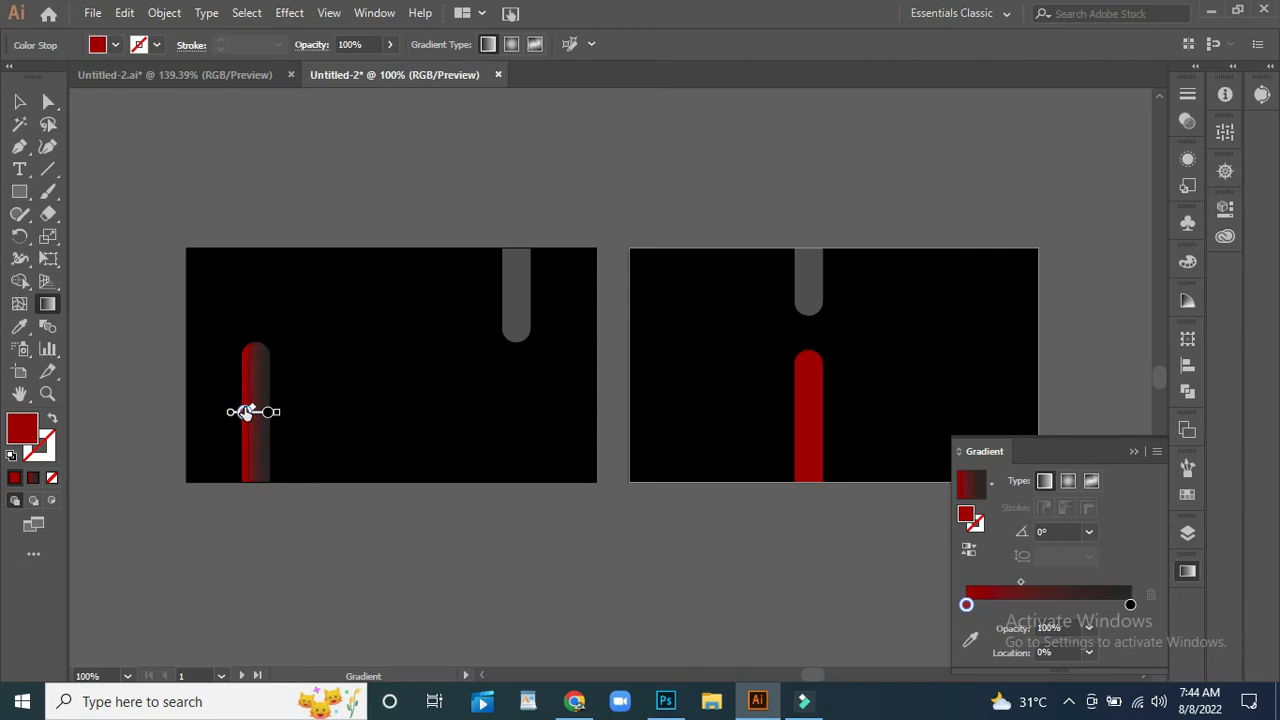
mouse_move(246, 413)
left_mouse_down()
mouse_move(285, 414)
mouse_move(254, 412)
left_mouse_up()
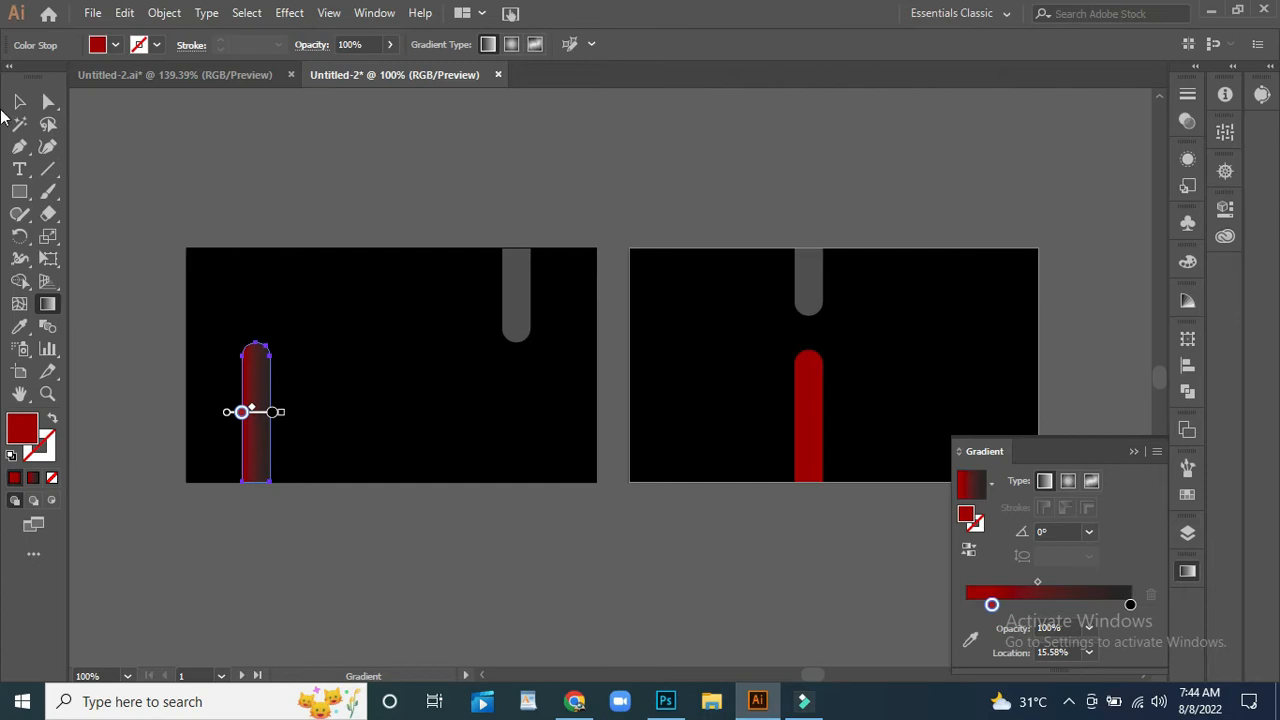
key("v")
left_click(360, 623)
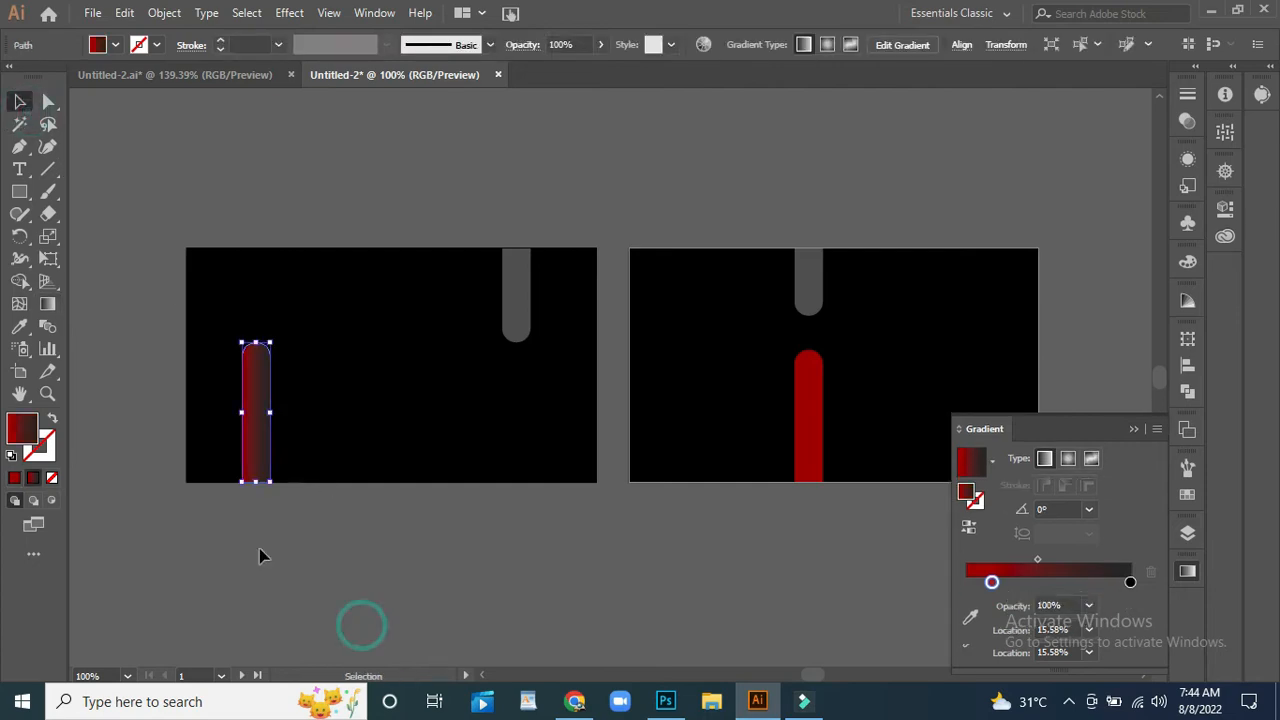
- Apply the first card's red gradient to the second card's red bar with the Eyedropper
left_click(809, 451)
left_click(19, 326)
left_click(255, 387)
- Adjust the gradient's extent across the second card's red bar and move its red stop to 7.39%
left_click(47, 303)
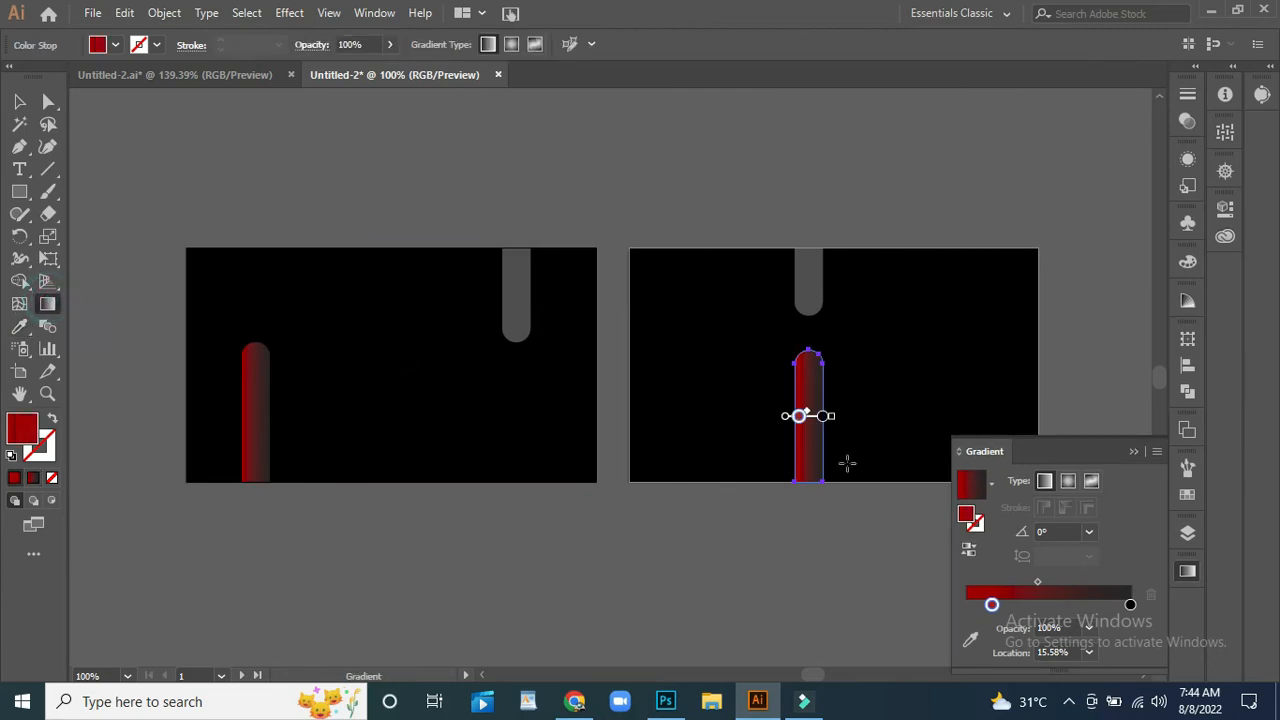
left_click_drag(786, 419, 836, 416)
mouse_move(806, 415)
left_mouse_down()
mouse_move(786, 416)
mouse_move(805, 416)
left_mouse_up()
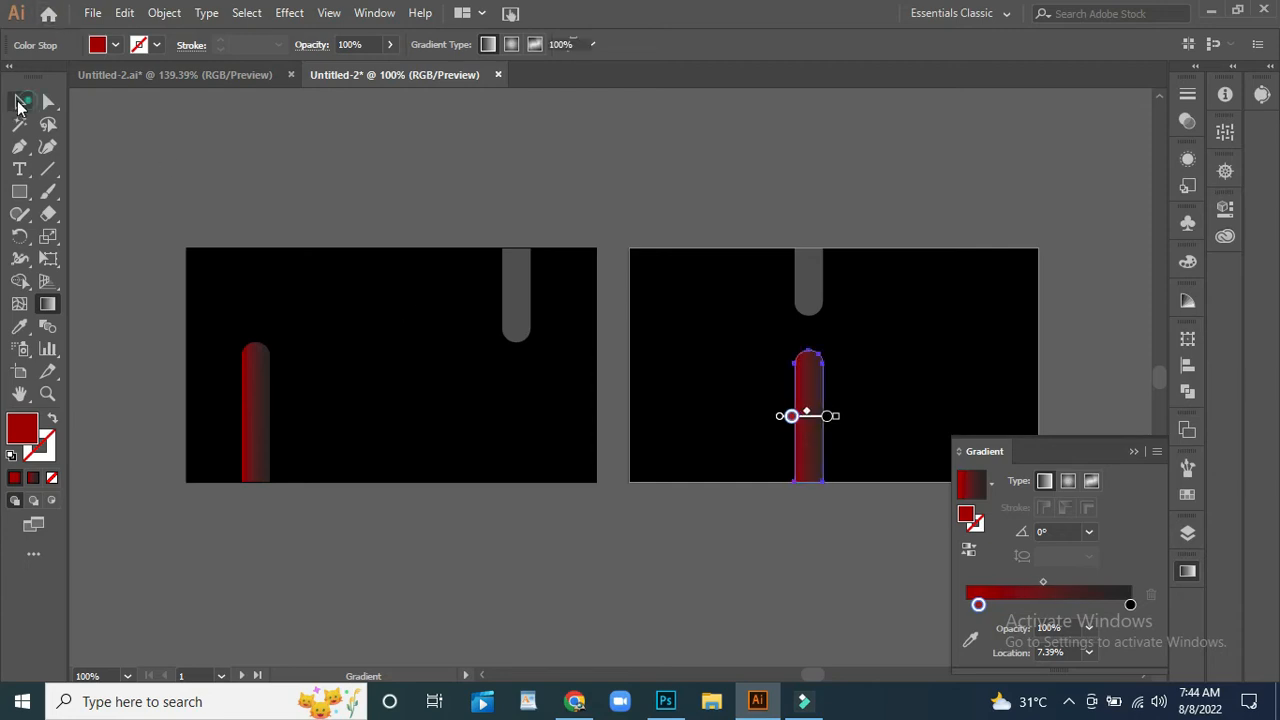
left_click(19, 104)
left_click(314, 186)
- Give both grey bars a linear gradient from white at 0% to near-black, with the midpoint at 23.15%
left_click(524, 325)
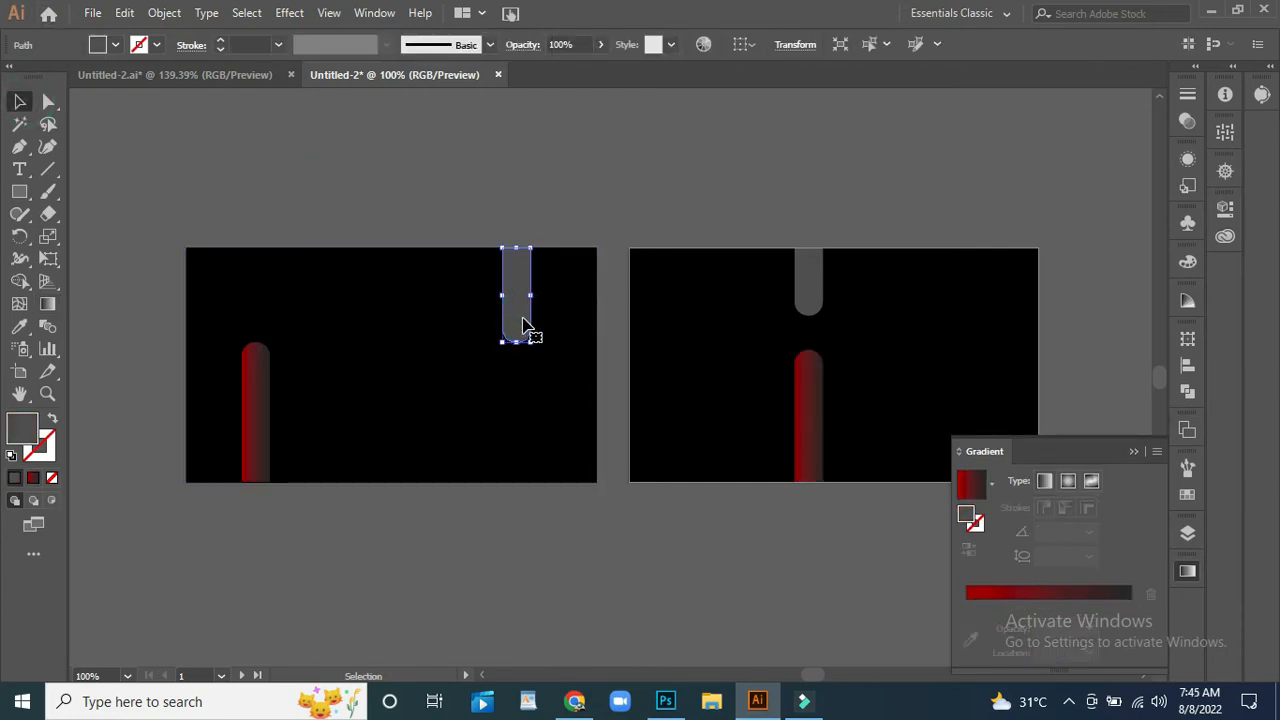
left_click(803, 289, "shift")
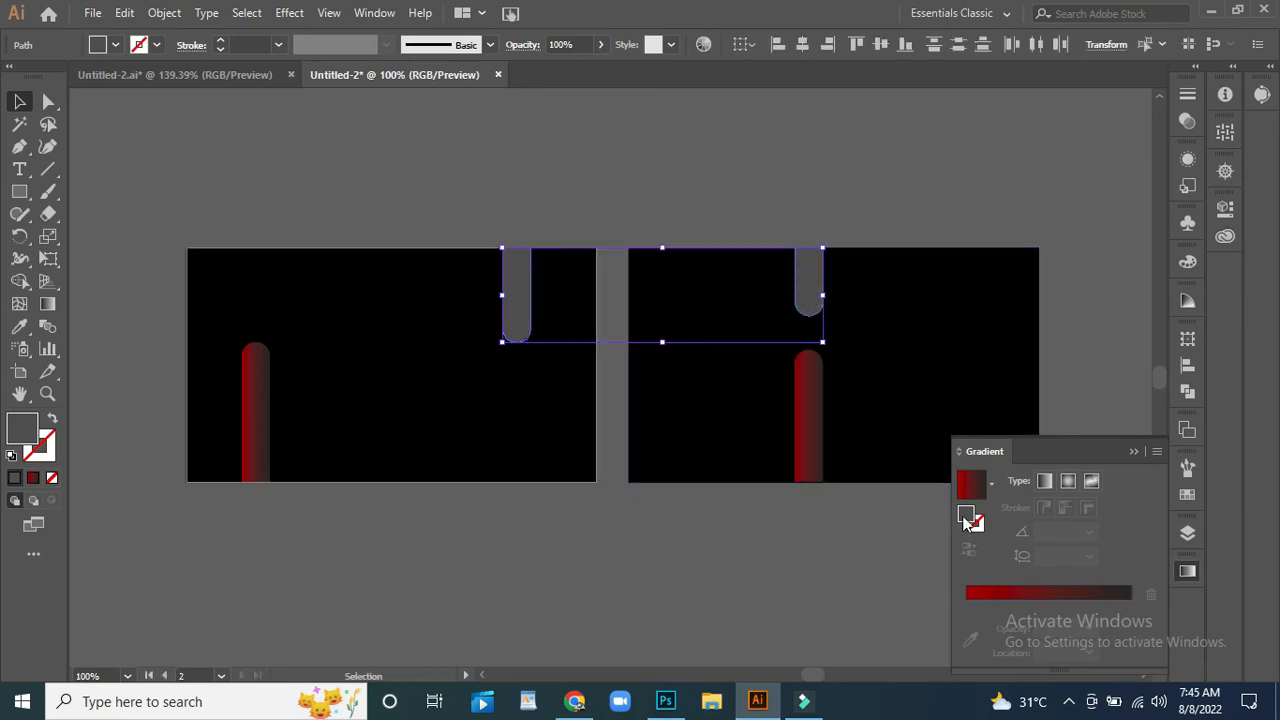
left_click(1000, 593)
left_click_drag(977, 606, 1034, 610)
double_click(1037, 605)
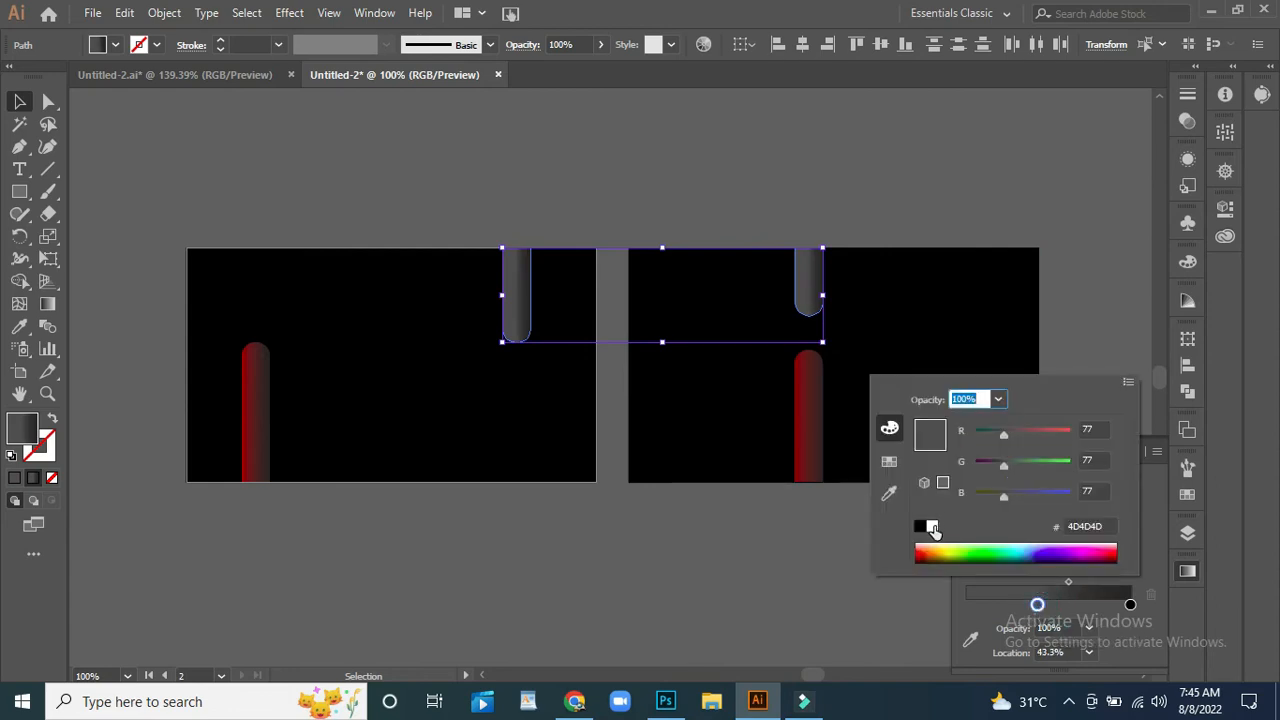
left_click(933, 527)
left_click(970, 620)
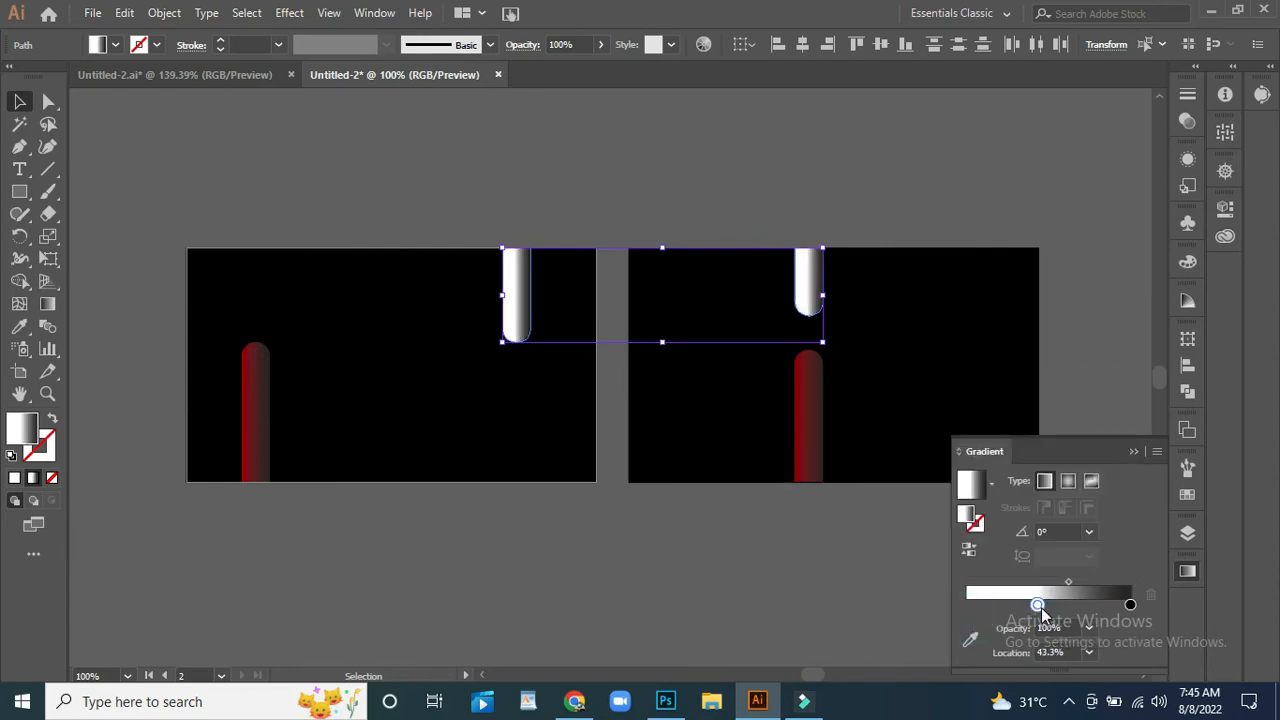
left_click_drag(1037, 605, 940, 613)
left_click_drag(1020, 584, 1004, 585)
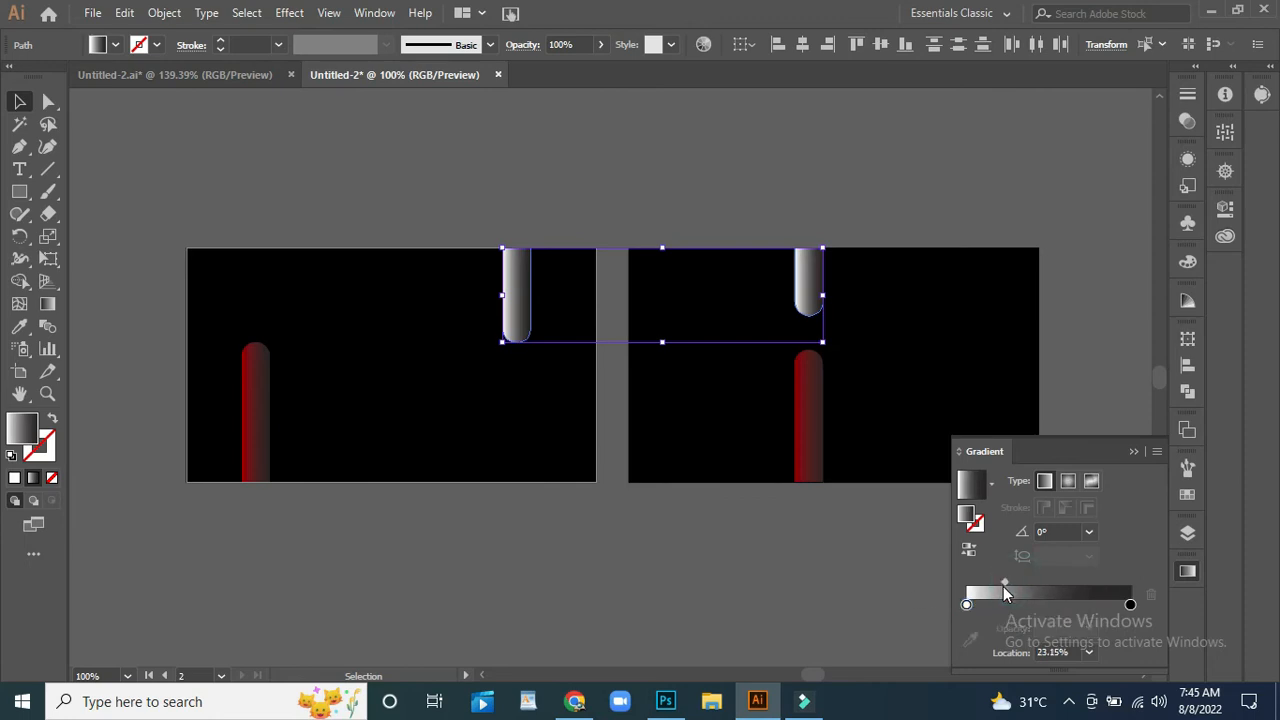
- Shift the gradients on both grey bars slightly toward their light side to soften the highlight, and collapse the gradient settings
left_click(47, 302)
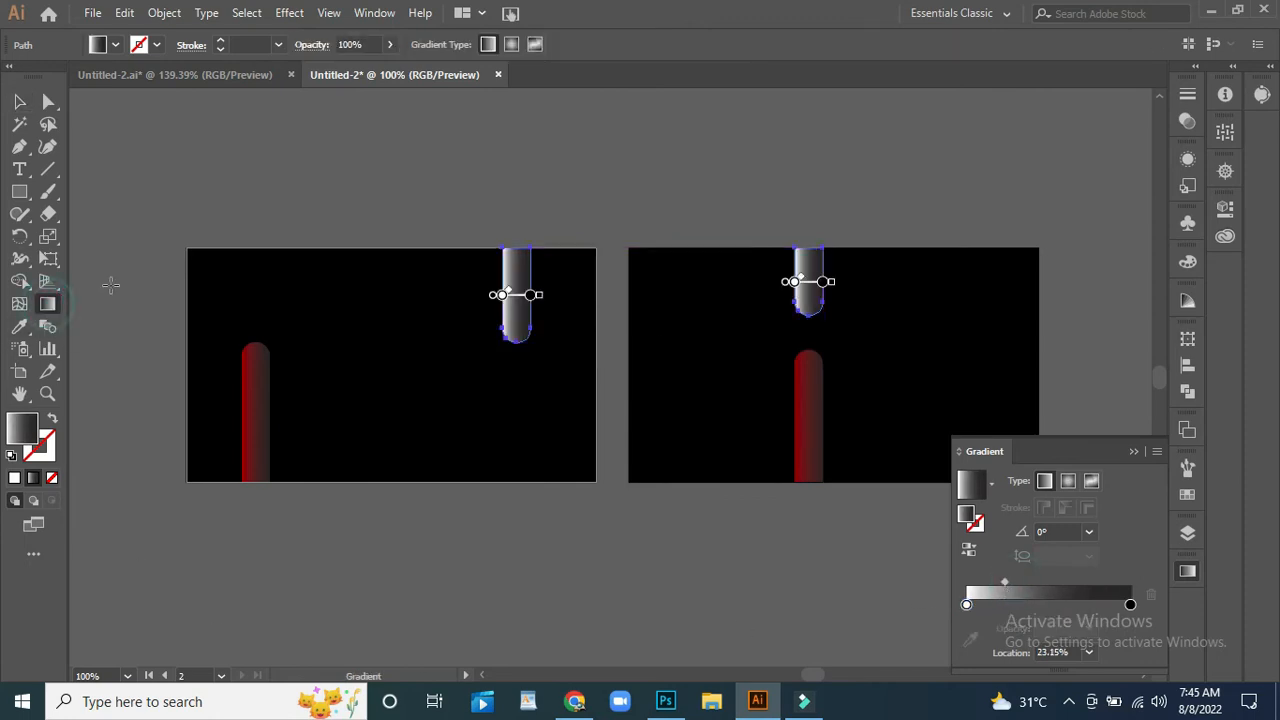
left_click(487, 297)
left_click_drag(487, 302, 485, 300)
left_click_drag(785, 287, 781, 289)
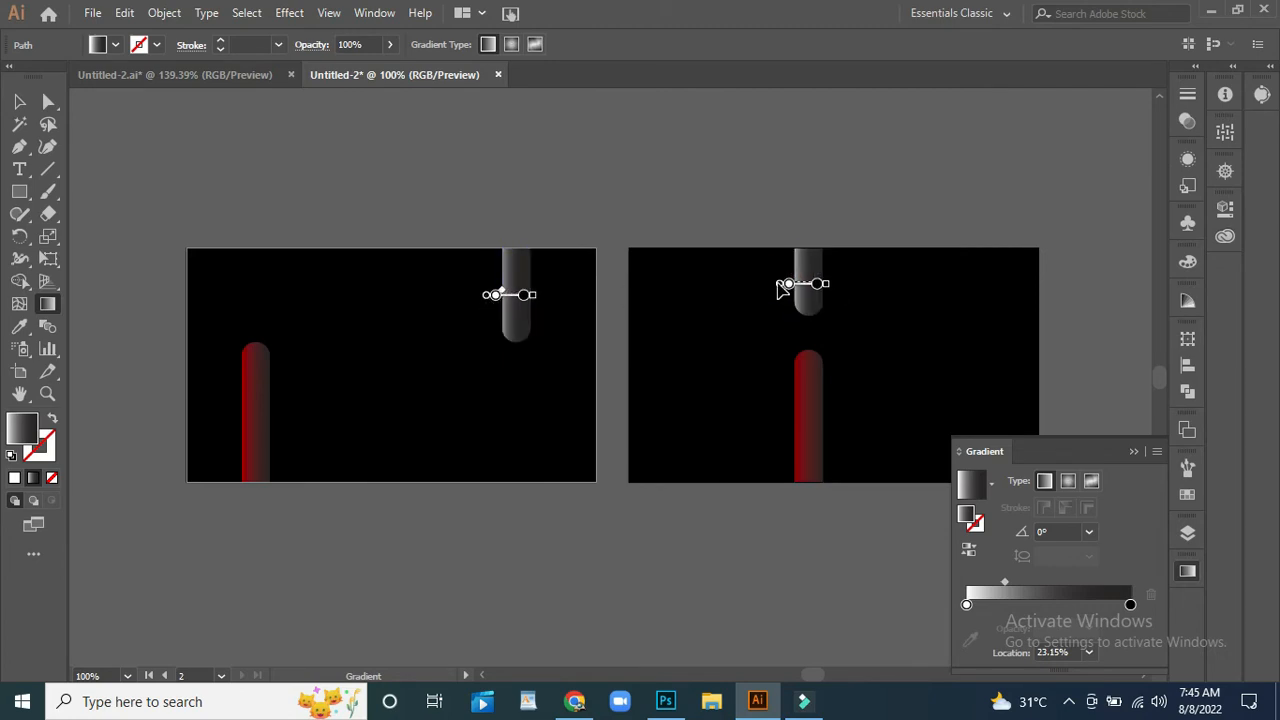
left_click(19, 101)
left_click(185, 262)
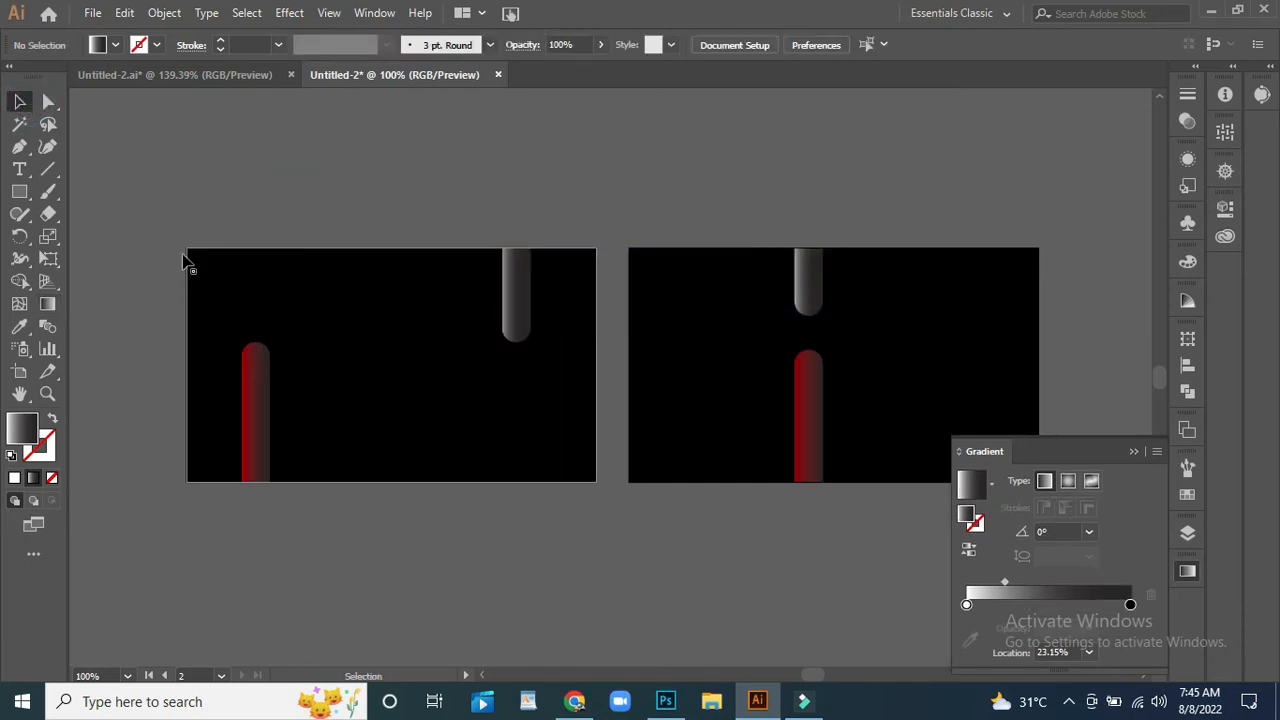
left_click(1133, 453)
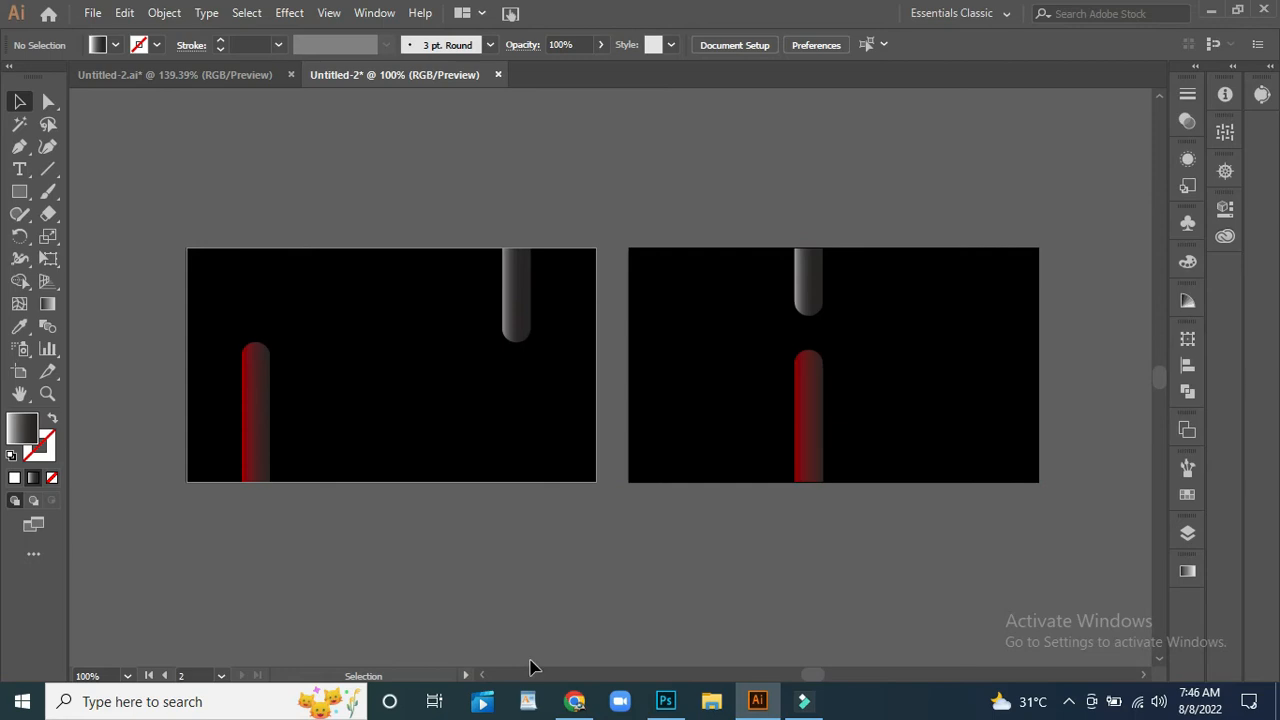
- Bring all the text, contact icons and QR code from the Untitled-2.ai document into the card document, beside the first card
left_click(238, 80)
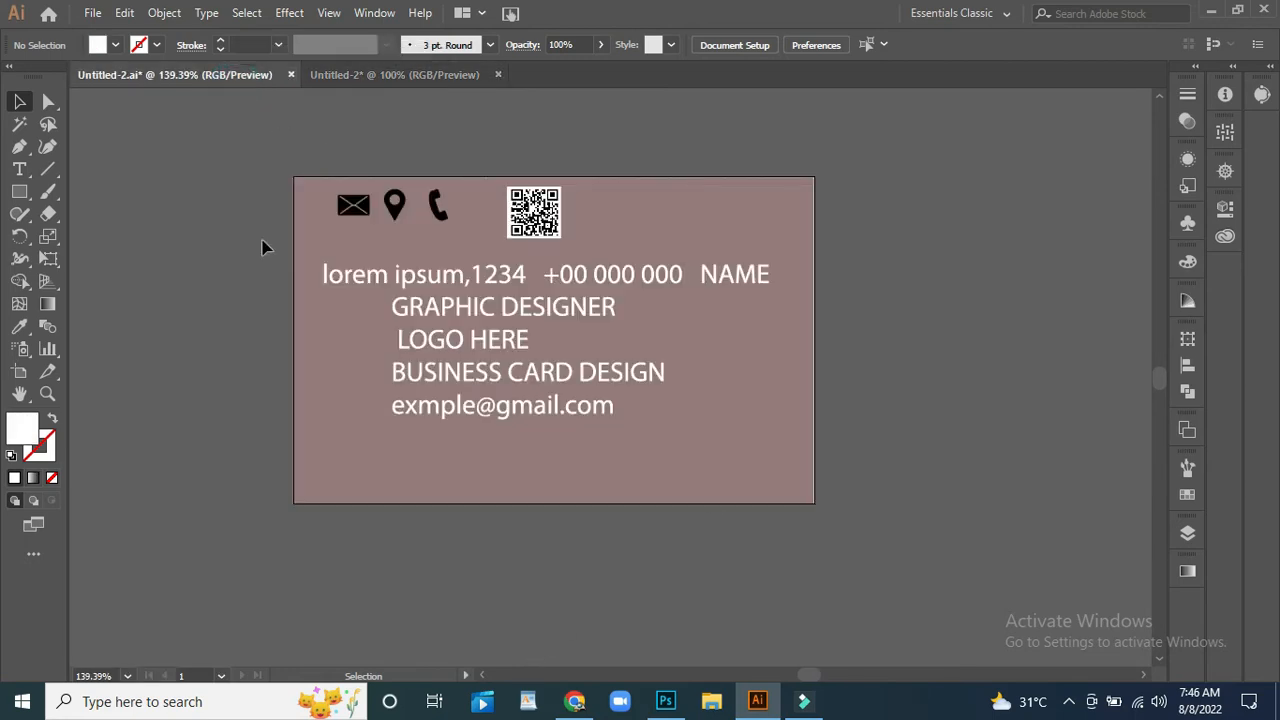
left_click(390, 410)
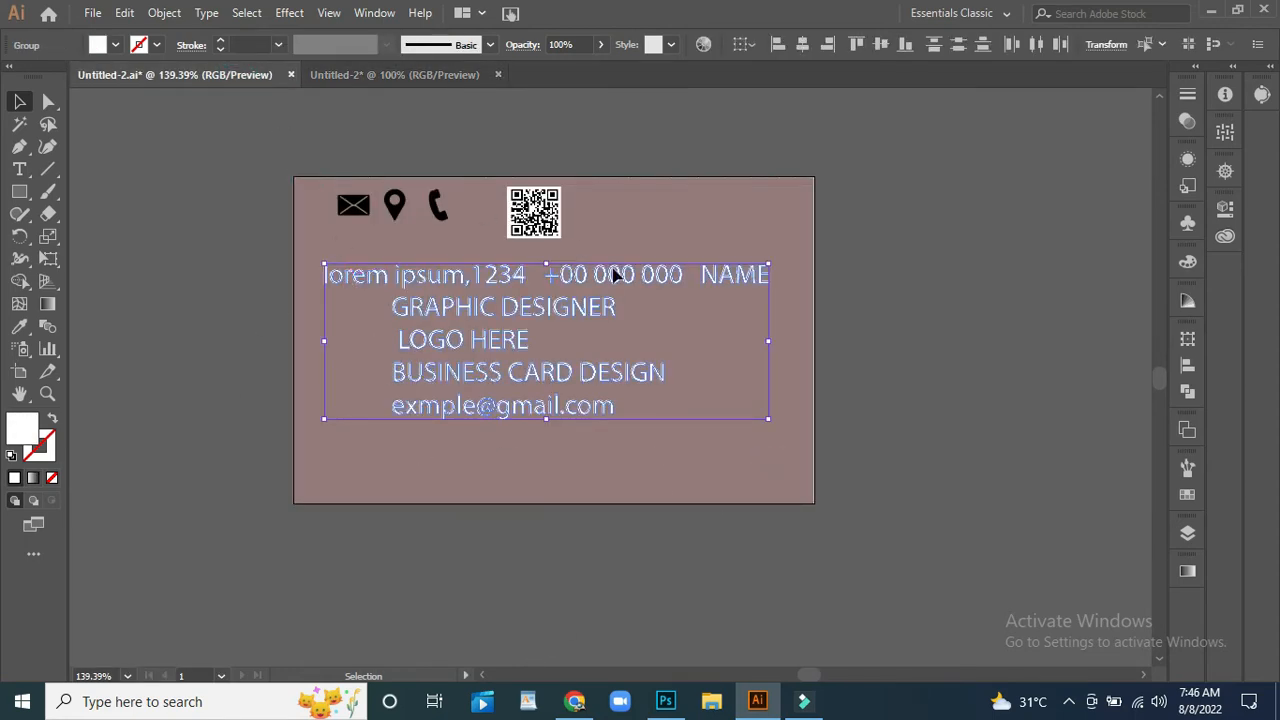
key("ctrl+a")
left_click_drag(423, 332, 266, 580)
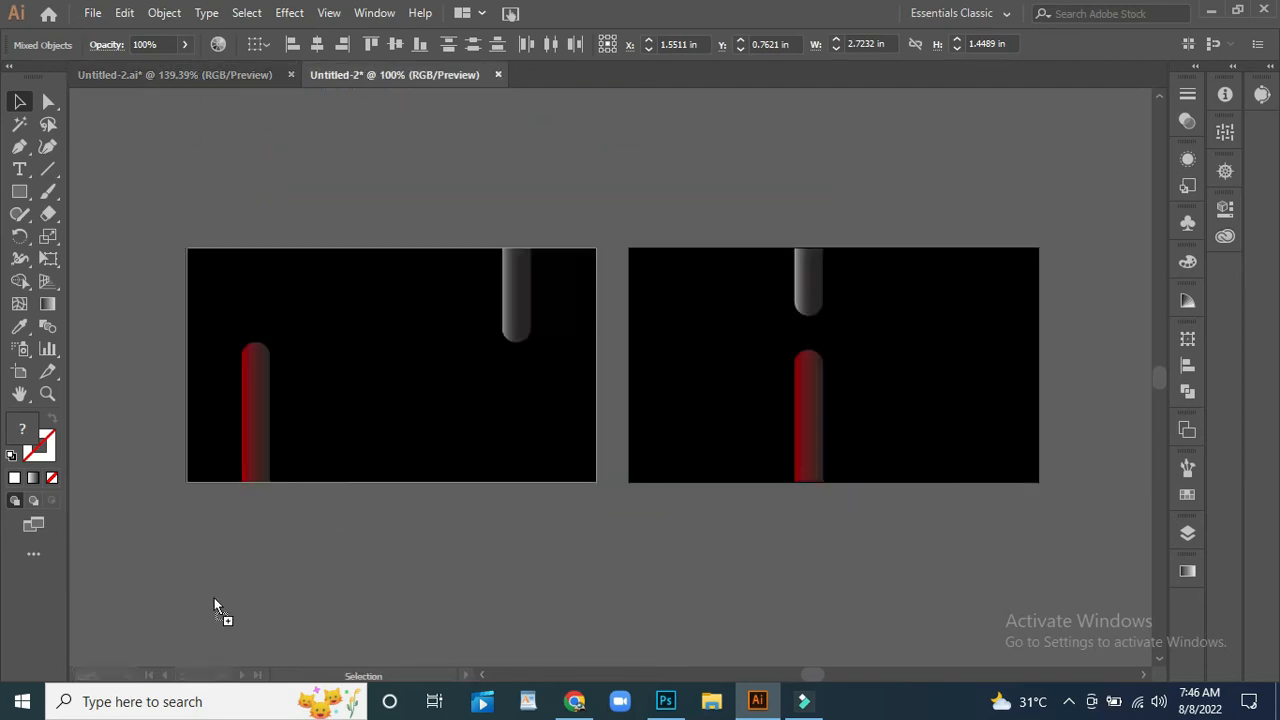
left_click_drag(78, 409, 330, 307)
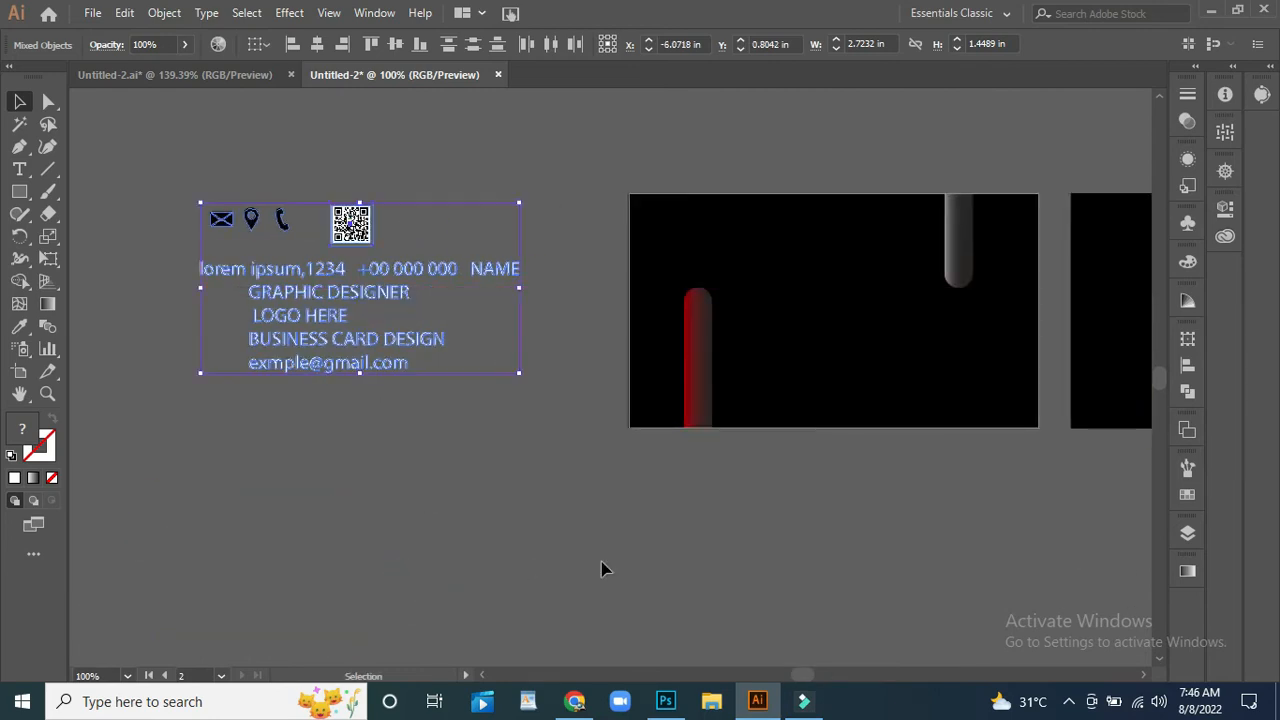
left_click_drag(629, 551, 543, 571)
left_click(350, 563)
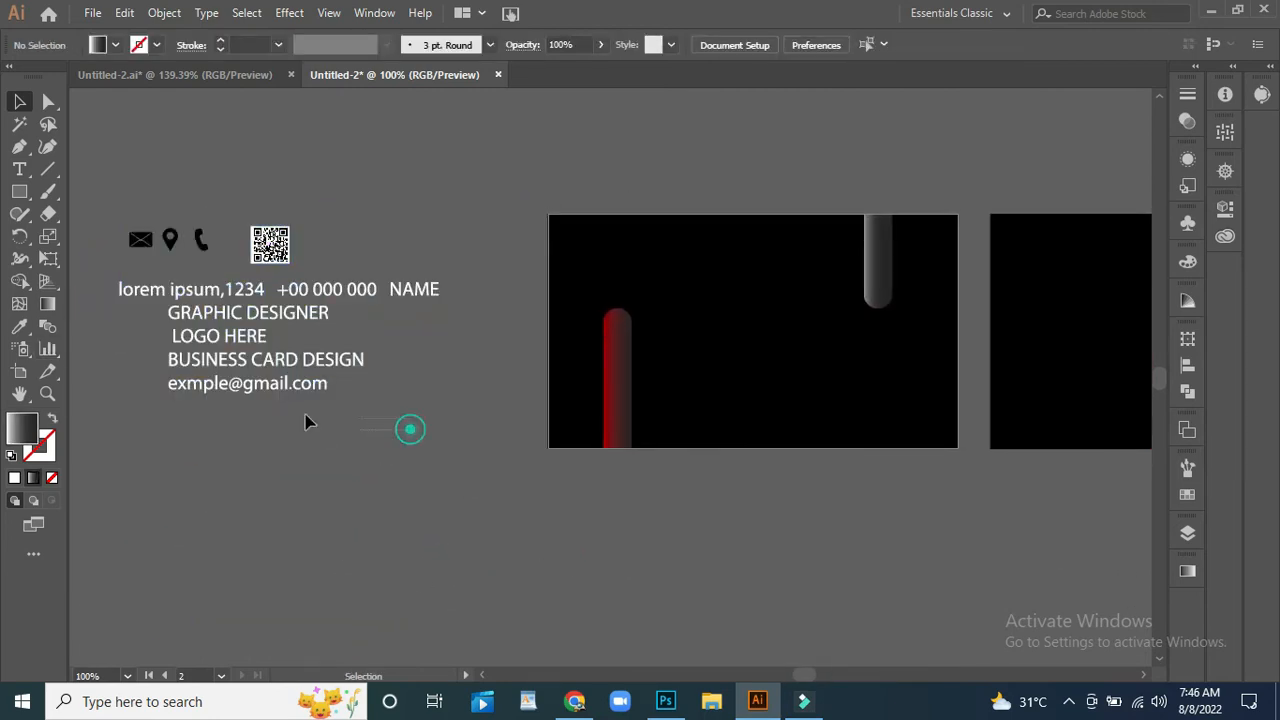
- Place LOGO HERE in the middle of the first card, enlarged, with BUSINESS CARD DESIGN directly beneath it
left_click_drag(226, 384, 232, 472)
left_click(403, 390)
left_click_drag(137, 341, 243, 384)
left_click_drag(374, 387, 806, 343)
mouse_move(716, 303)
left_mouse_down()
mouse_move(742, 322)
mouse_move(718, 310)
mouse_move(714, 320)
left_mouse_up()
left_click(477, 234)
left_click(408, 251)
left_click_drag(337, 413, 712, 345)
left_click(673, 561)
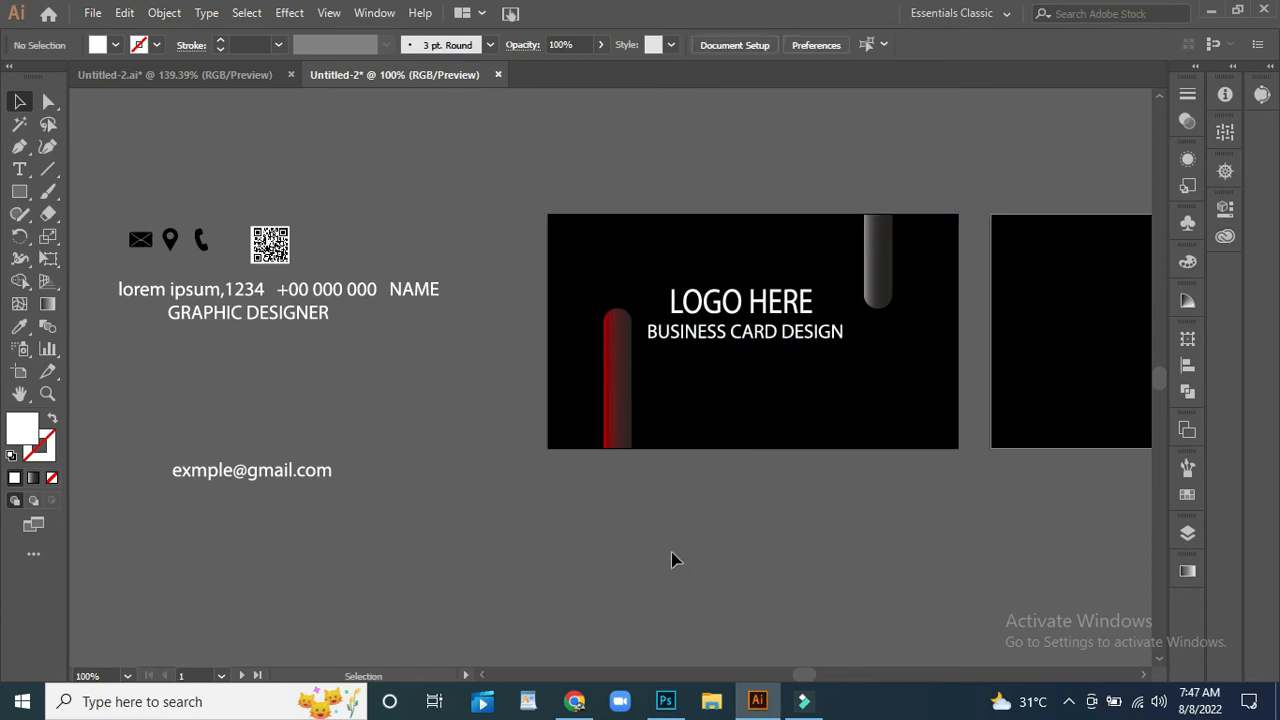
- Separate GRAPHIC DESIGNER and NAME from the imported text, and place NAME in the second card's upper-left area
left_click_drag(240, 318, 901, 525)
left_click_drag(392, 264, 447, 334)
left_click_drag(411, 297, 857, 505)
left_click(240, 438)
left_click_drag(765, 584, 440, 597)
left_click_drag(537, 503, 735, 281)
left_click(729, 282)
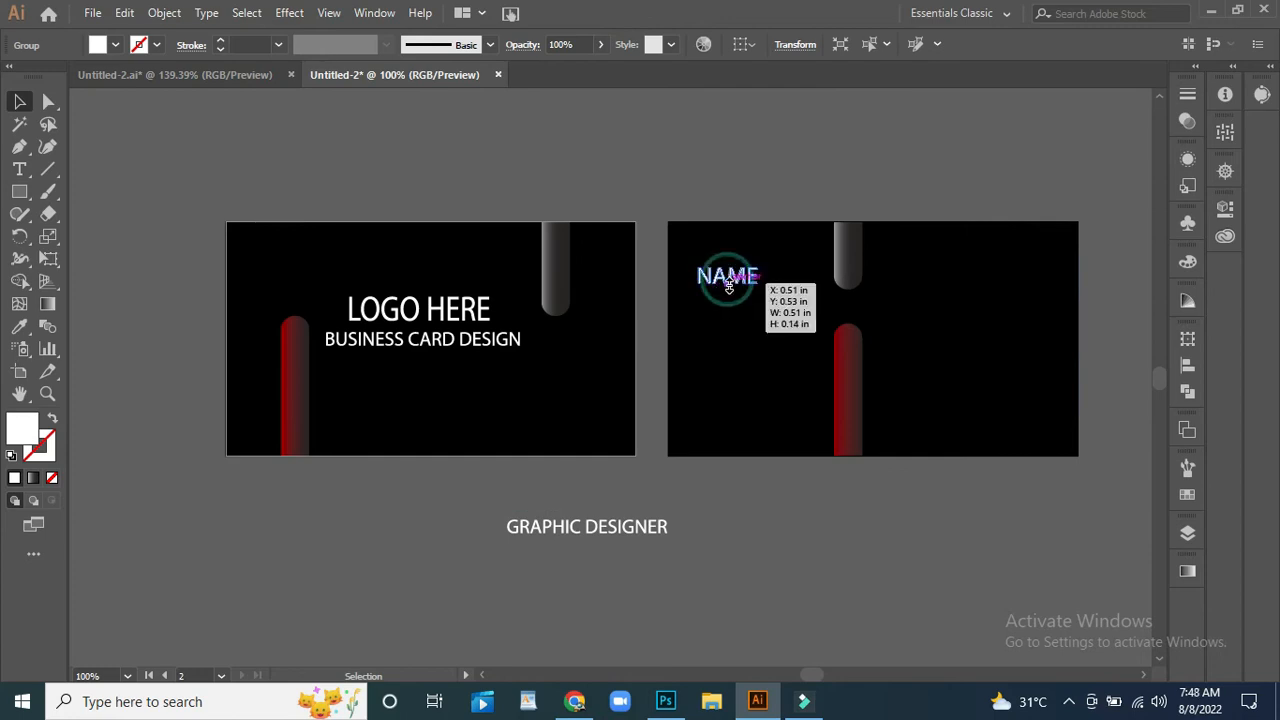
left_click_drag(726, 283, 726, 288)
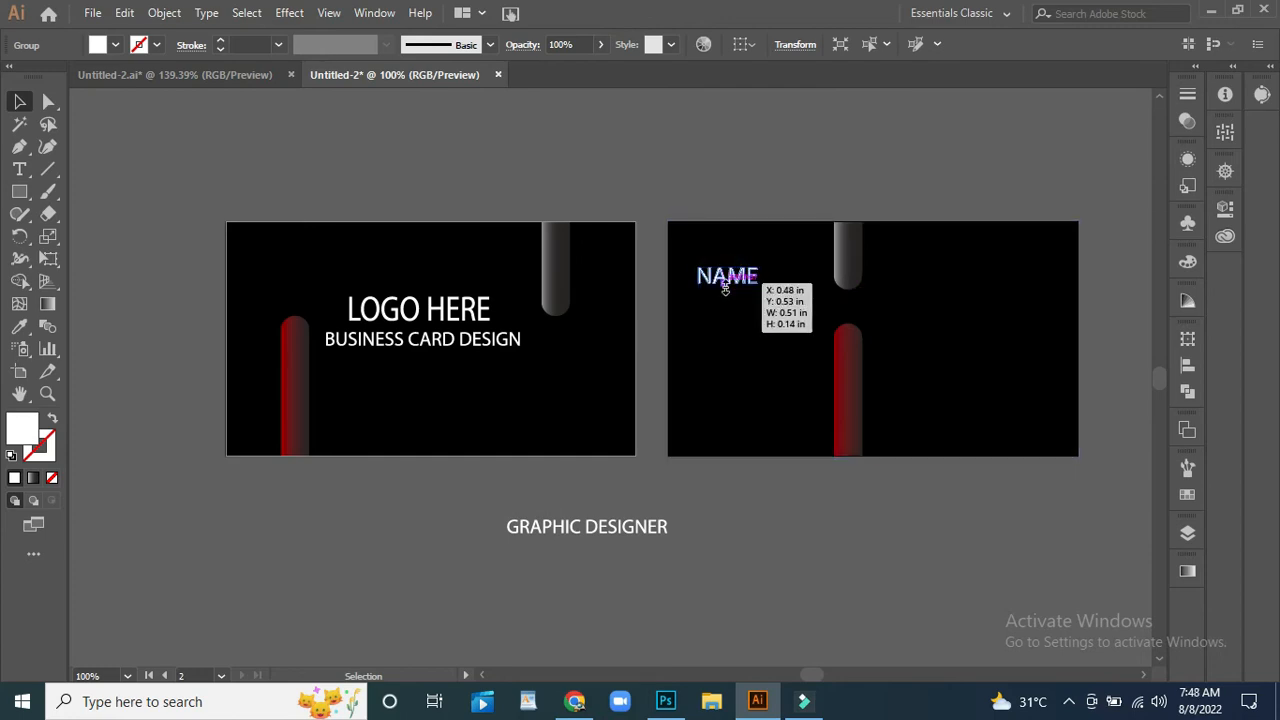
- Place GRAPHIC DESIGNER beneath NAME on the second card, scale it down slightly and adjust its spacing
left_click_drag(565, 535, 736, 317)
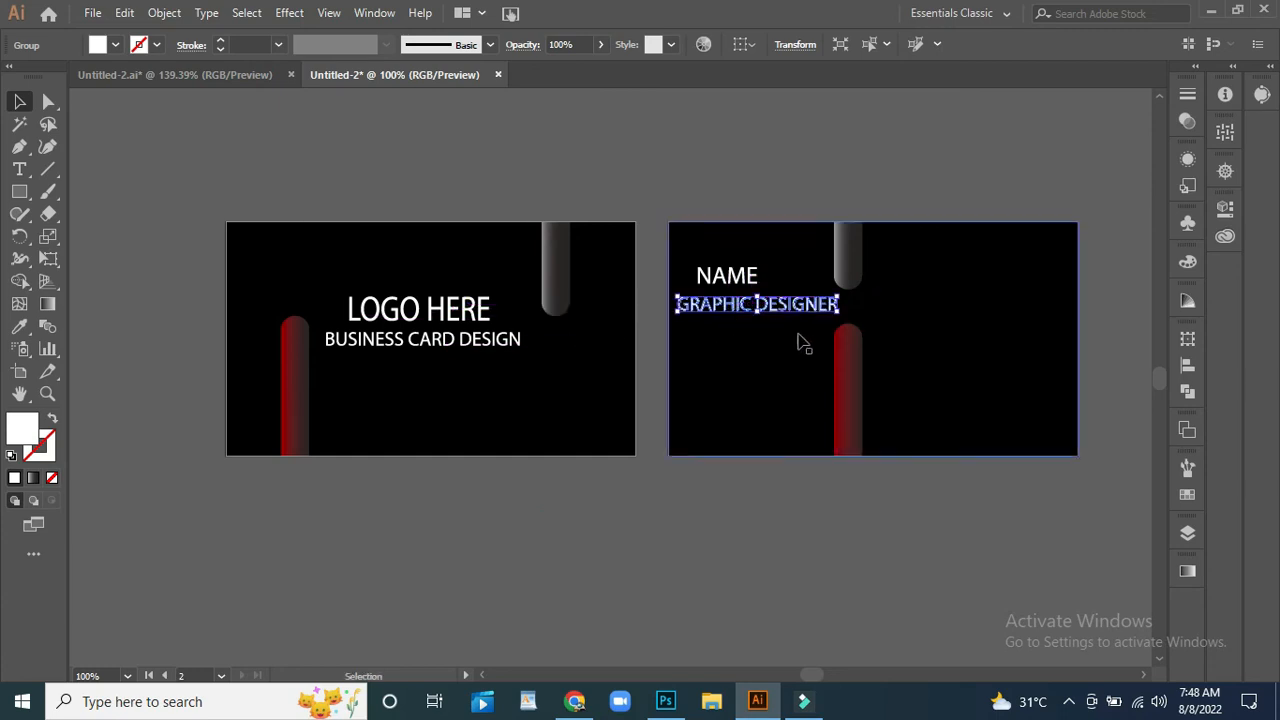
left_click_drag(836, 297, 834, 292)
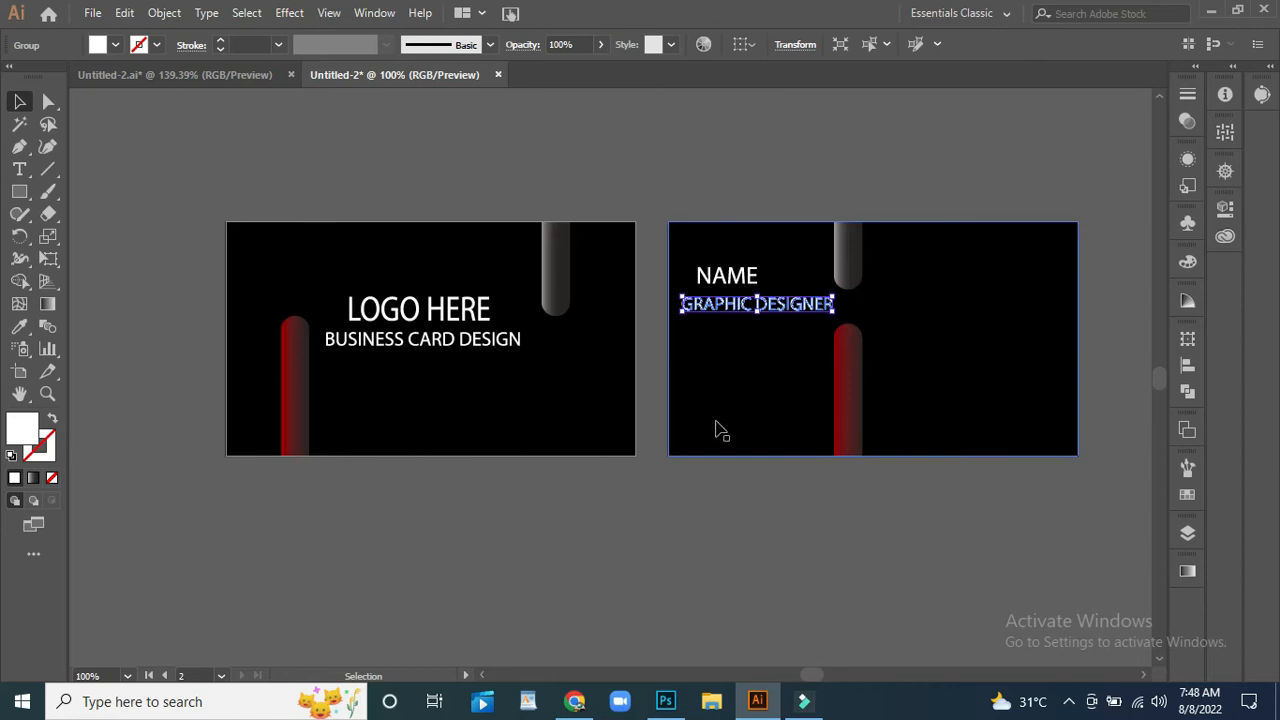
left_click(566, 531)
left_click(758, 310)
left_click(658, 492)
left_click(729, 280)
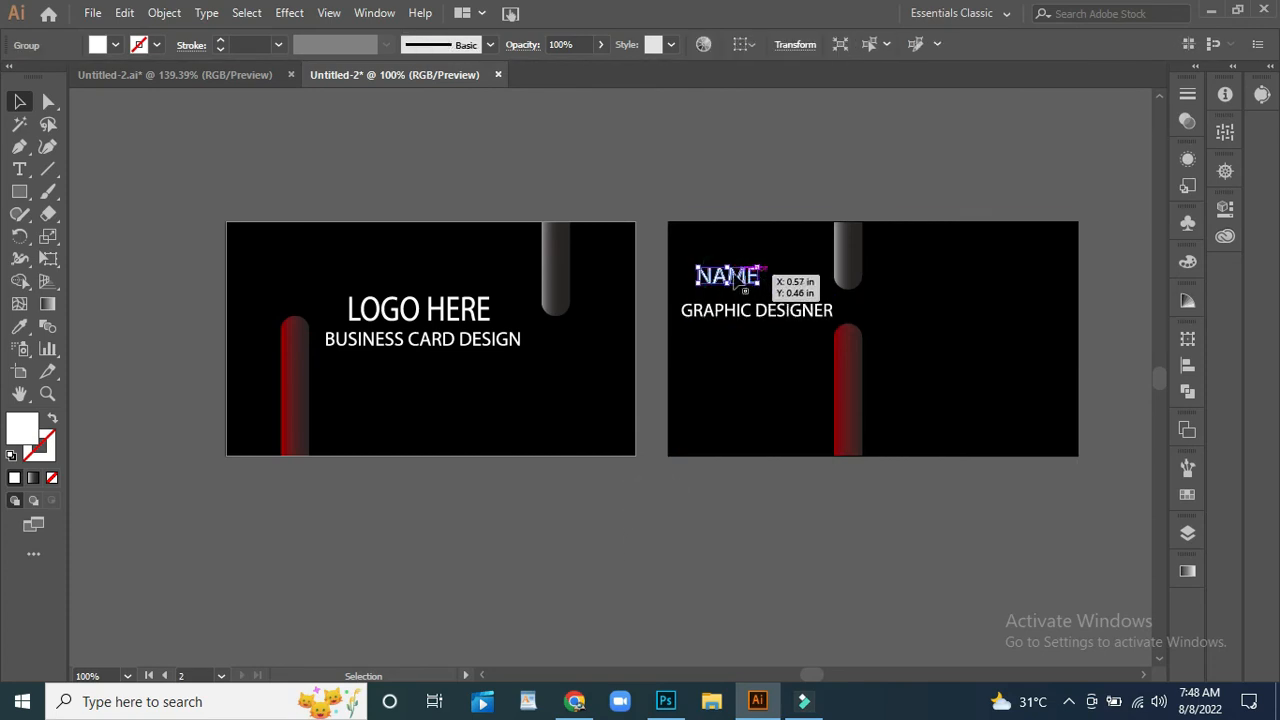
left_click(553, 581)
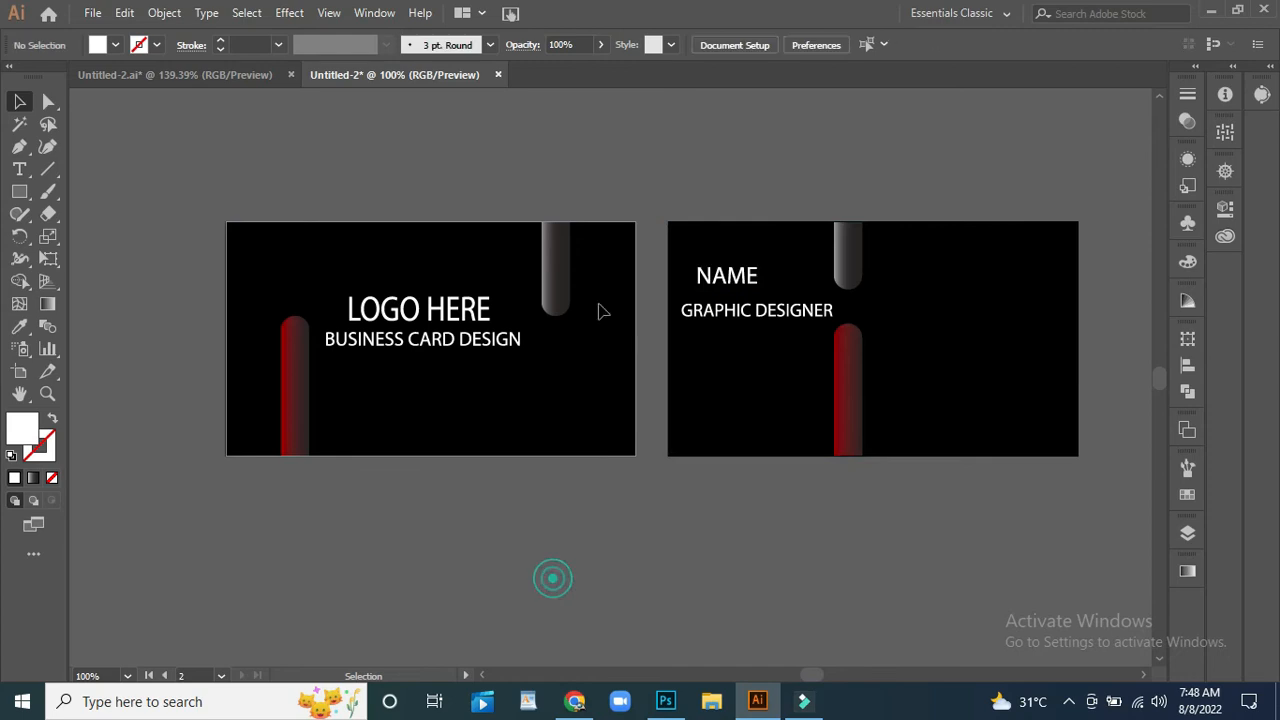
left_click(735, 316)
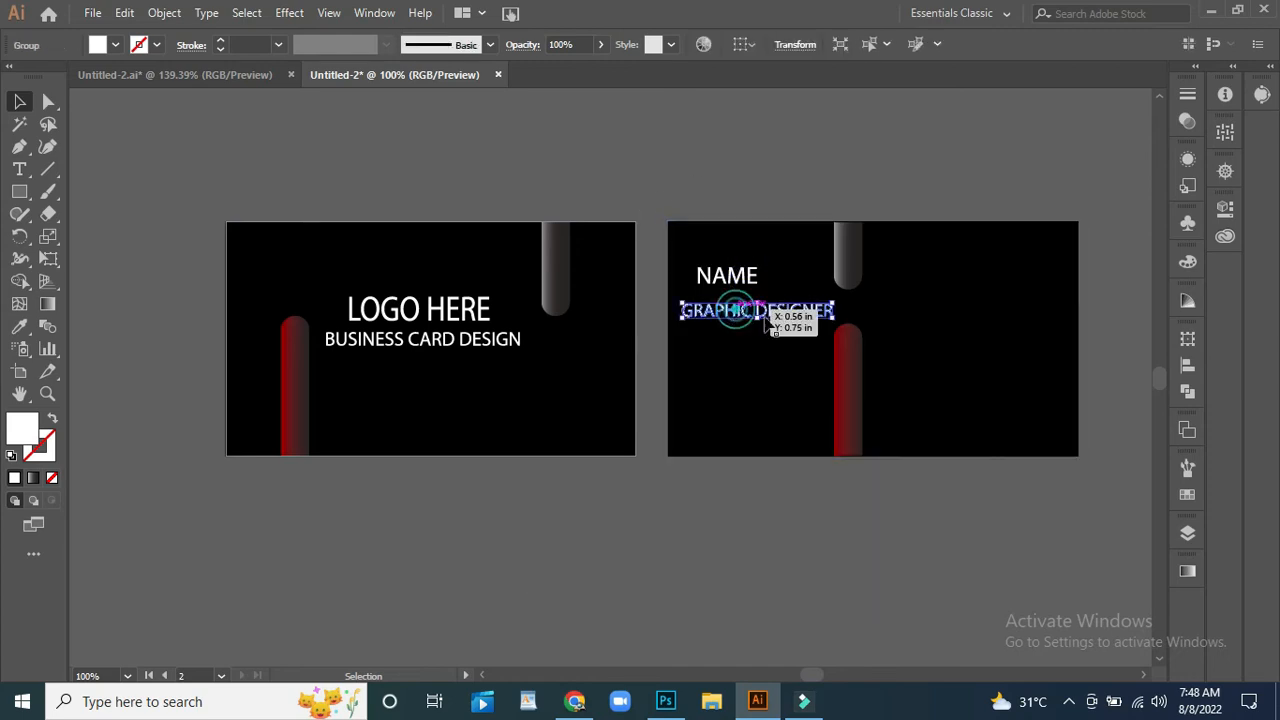
left_click_drag(731, 312, 738, 312)
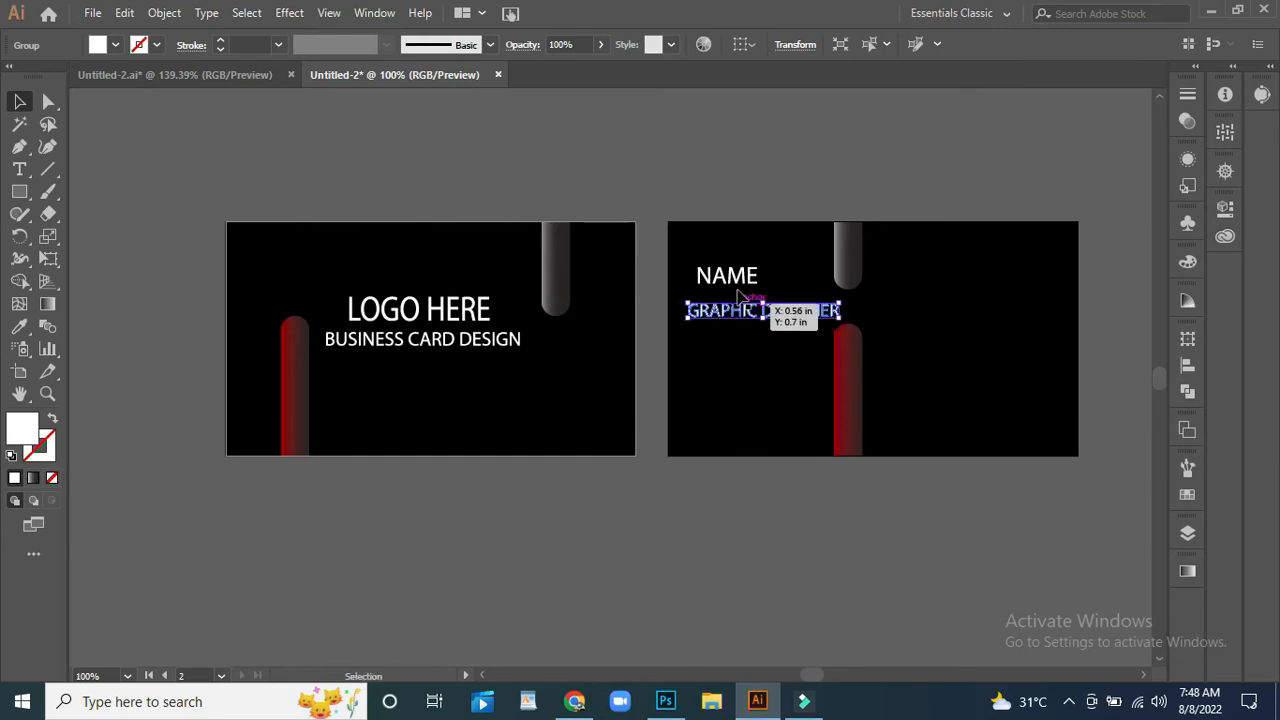
- Centre NAME above GRAPHIC DESIGNER and lower both lines on the second card
left_click(731, 272)
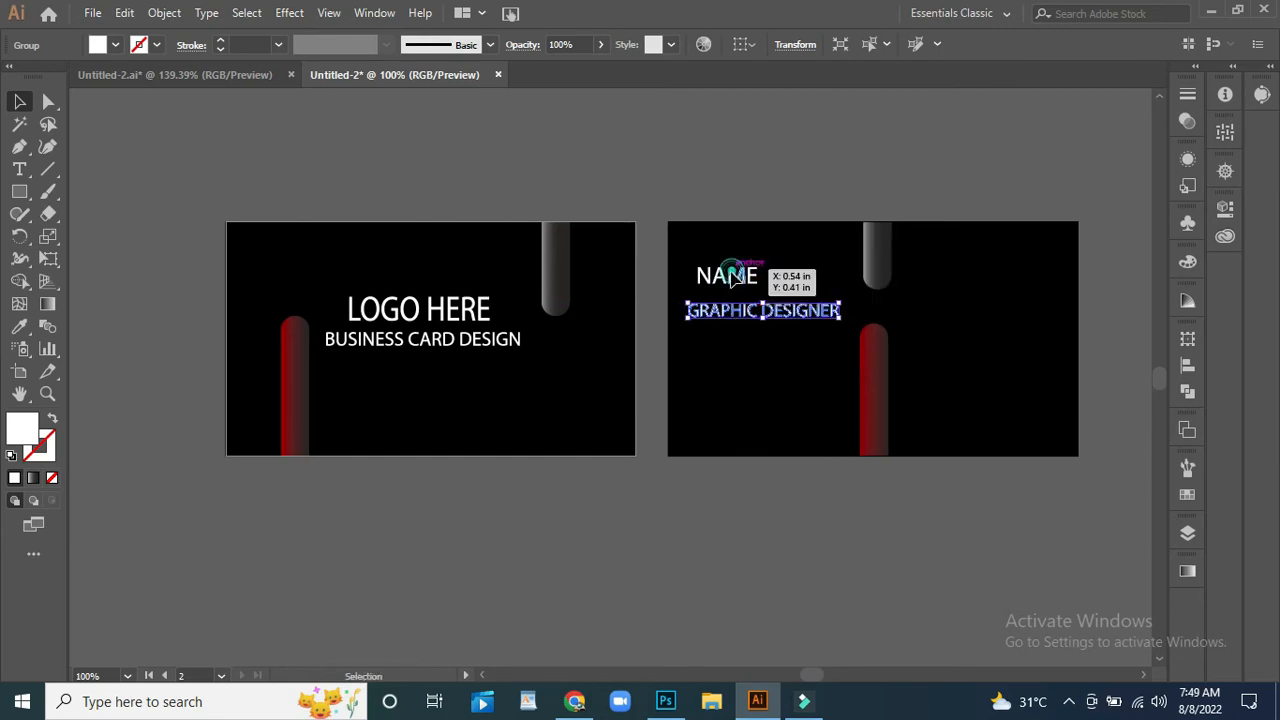
left_click_drag(729, 275, 751, 298)
left_click_drag(755, 298, 750, 335)
left_click(751, 361)
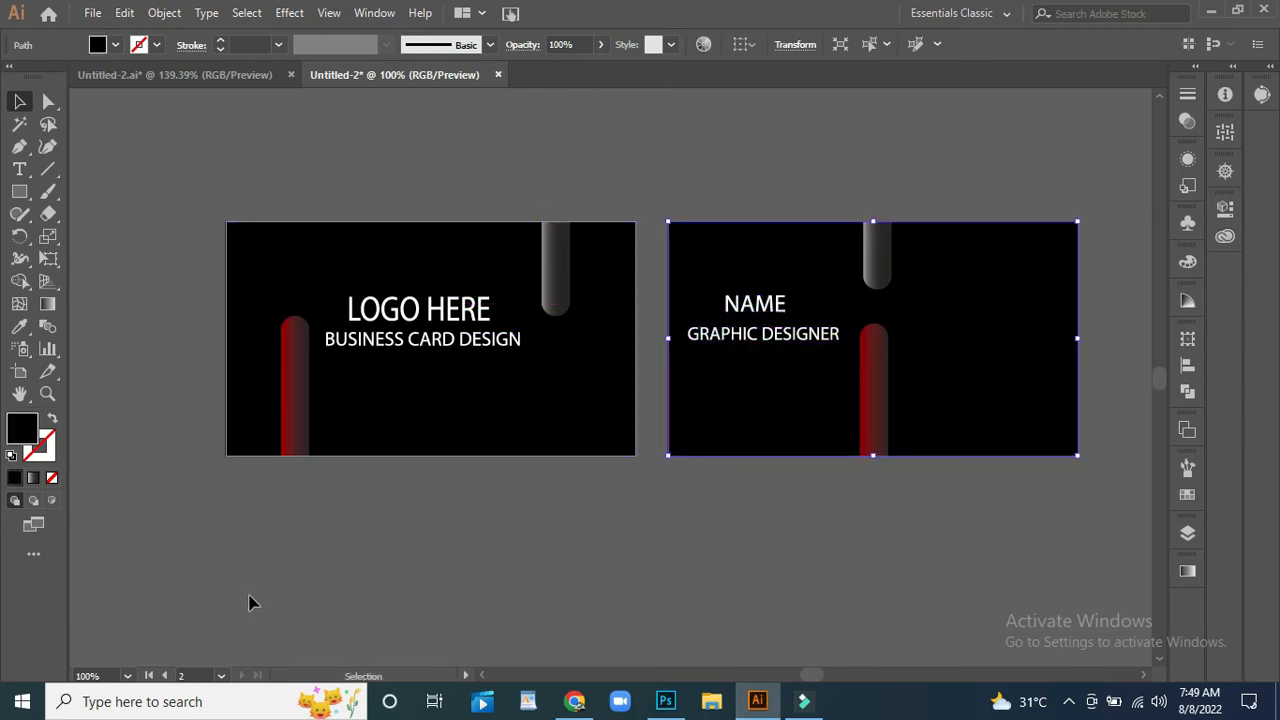
- Move the remaining imported items beyond the second card, and place the QR code in that card's upper-right corner, slightly reduced
left_click_drag(254, 597, 586, 606)
left_click_drag(243, 300, 976, 455)
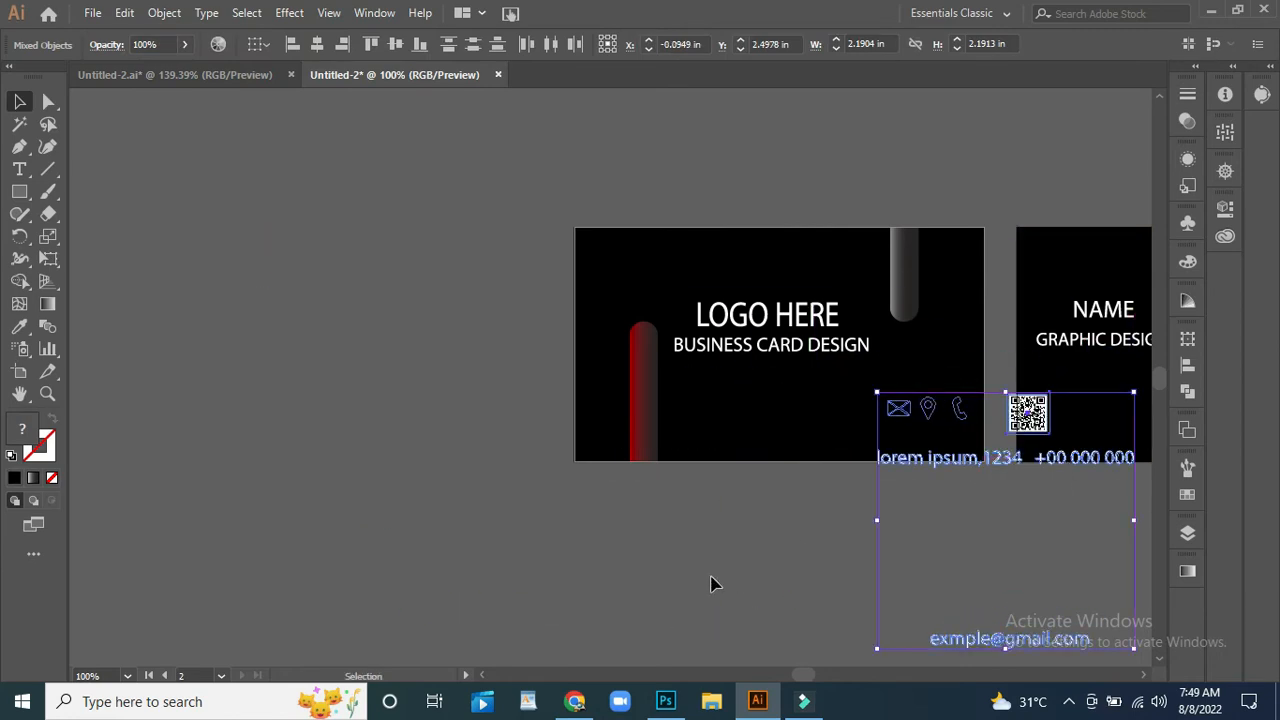
left_click_drag(774, 574, 229, 446)
left_click_drag(473, 289, 850, 164)
left_click(598, 485)
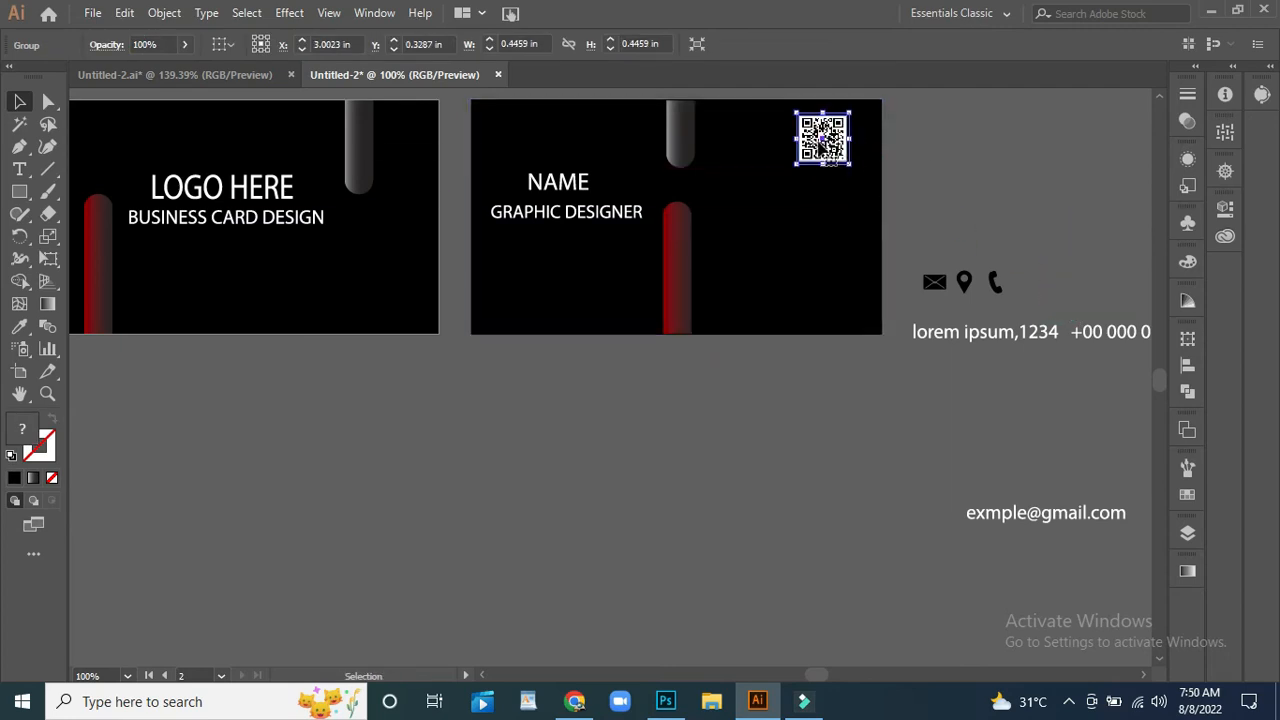
left_click(943, 157)
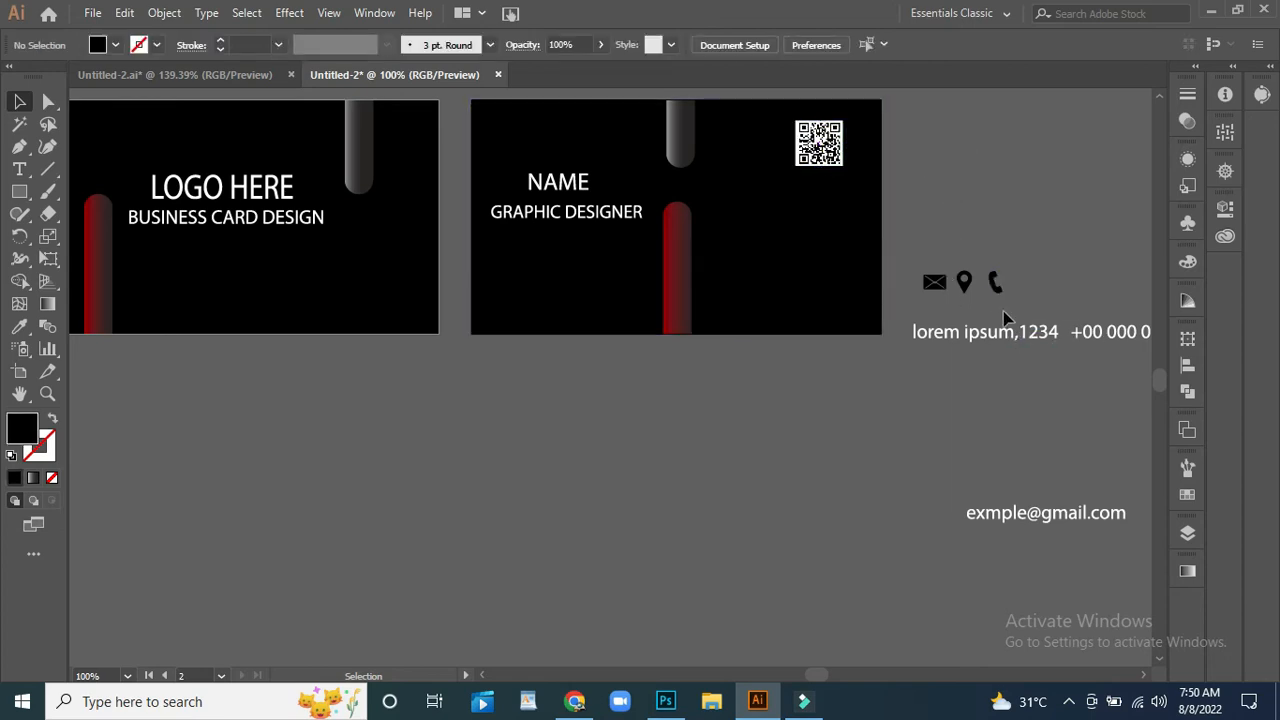
- Move the three contact icons below the second card and place the phone icon, scaled down, on the upper part of its red bar
left_click(995, 290)
key("ctrl+plus")
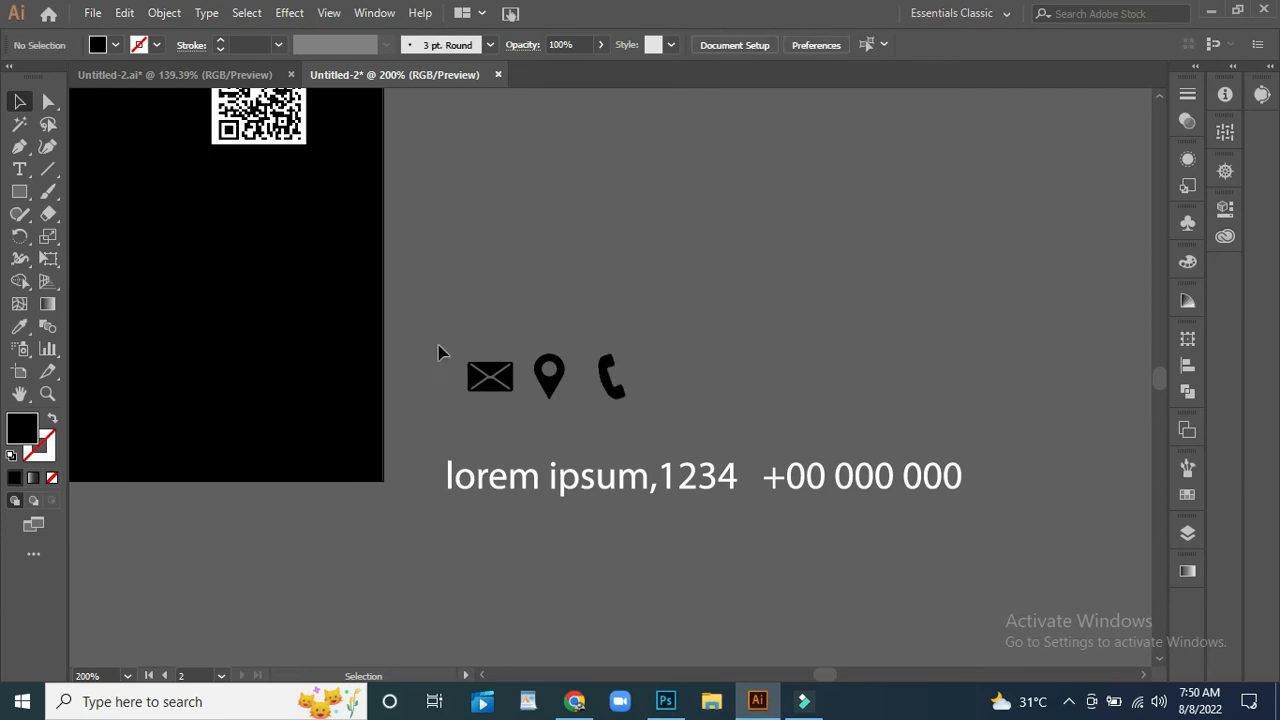
left_click_drag(440, 354, 640, 402)
left_click_drag(563, 383, 220, 315)
left_click_drag(143, 500, 651, 480)
left_click_drag(723, 300, 485, 285)
left_click(604, 588)
left_click(505, 562)
left_click(553, 496)
left_click(594, 559)
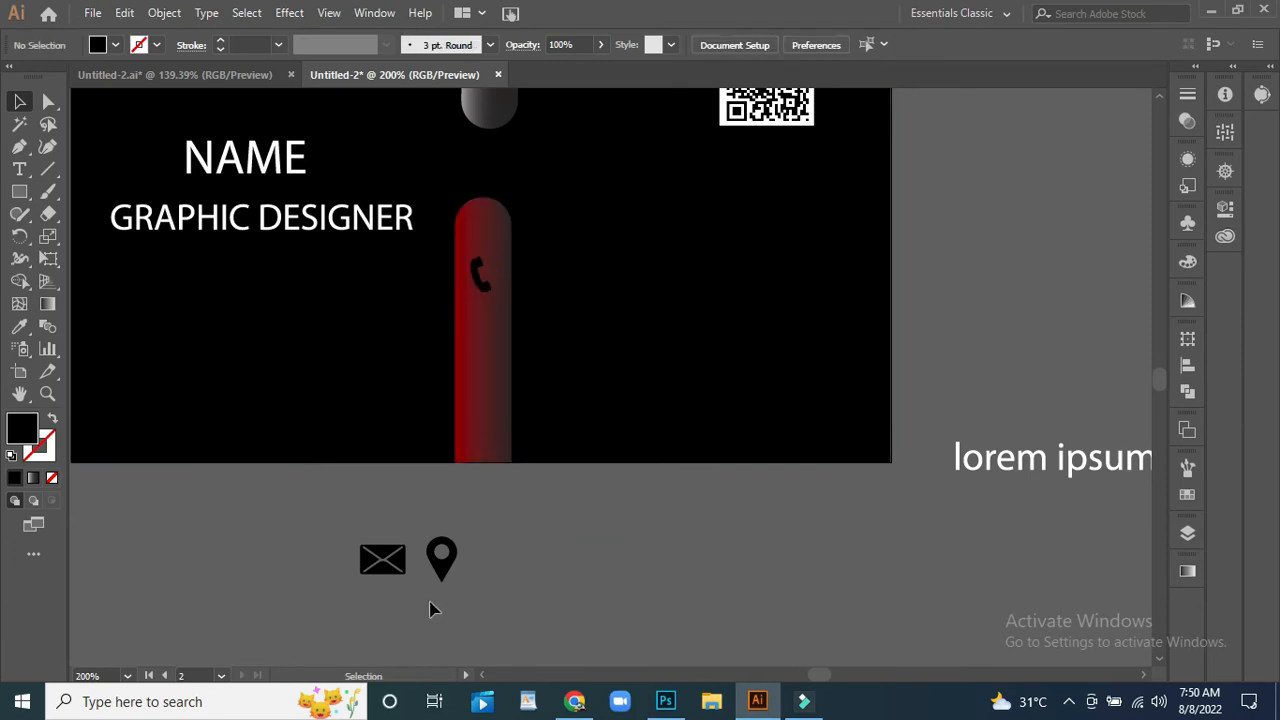
- Scale down the envelope icon and position it below the phone icon on the second card's red bar
left_click(382, 560)
left_click_drag(385, 563, 482, 329)
key("Down")
key("Down")
key("Down")
left_click(531, 521)
left_click(483, 355)
left_click(523, 546)
- Scale down the location pin icon and position it below the envelope on the red bar
left_click(443, 557)
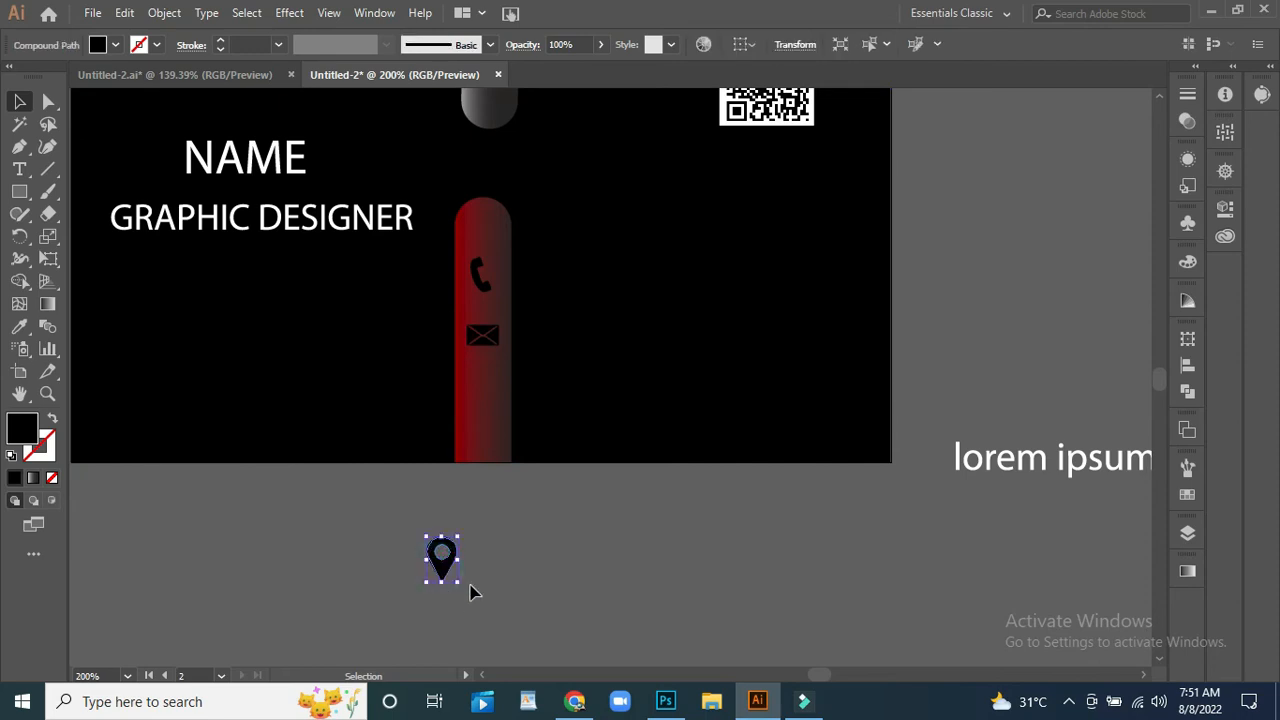
left_click_drag(460, 588, 483, 423)
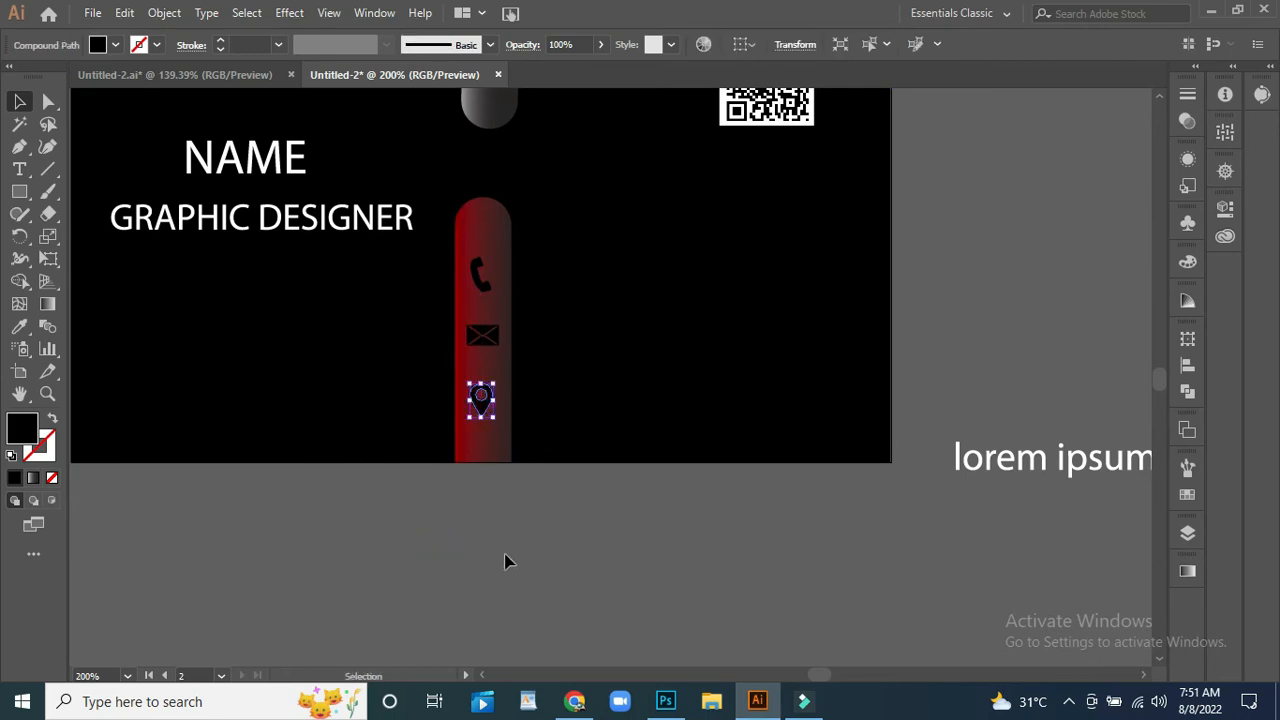
left_click(506, 560)
- Place the address text beside the location pin on the second card and scale it down slightly
left_click(1018, 470)
left_click_drag(1036, 470, 610, 410)
mouse_move(822, 424)
left_mouse_down()
mouse_move(829, 411)
mouse_move(812, 417)
left_mouse_up()
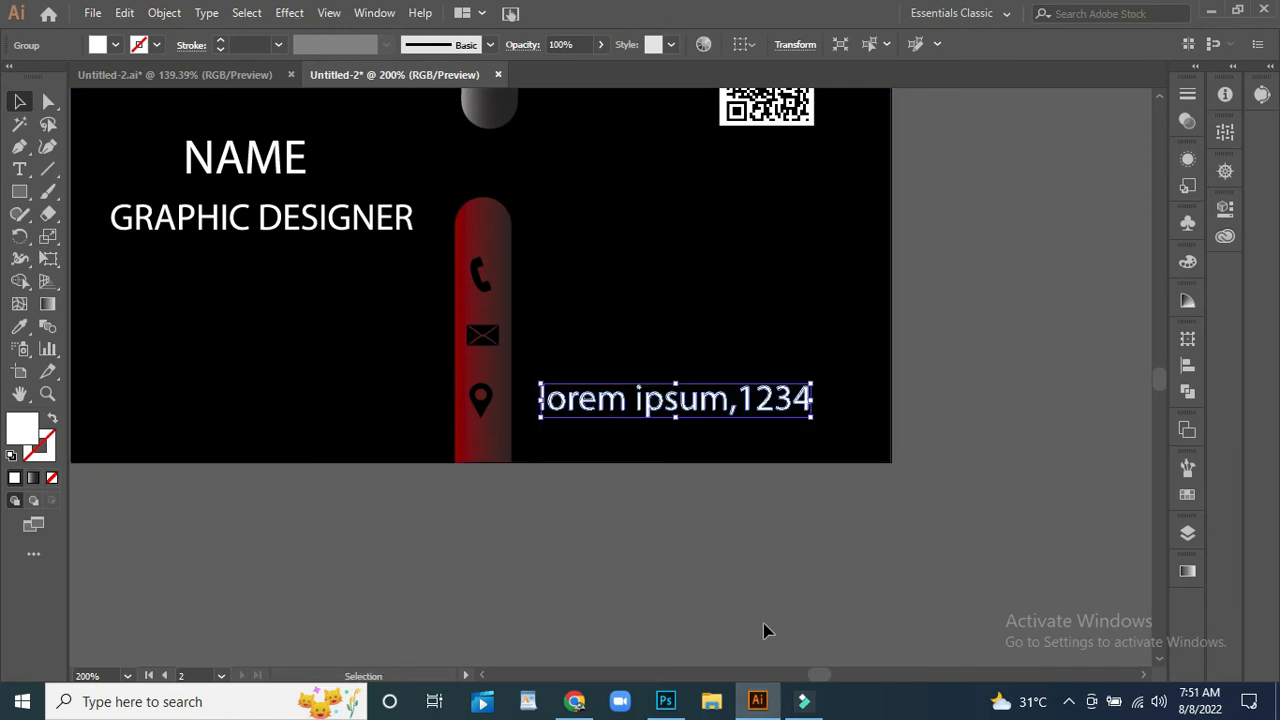
- Place the phone number text beside the phone icon on the second card and scale it down
left_click_drag(929, 586, 442, 369)
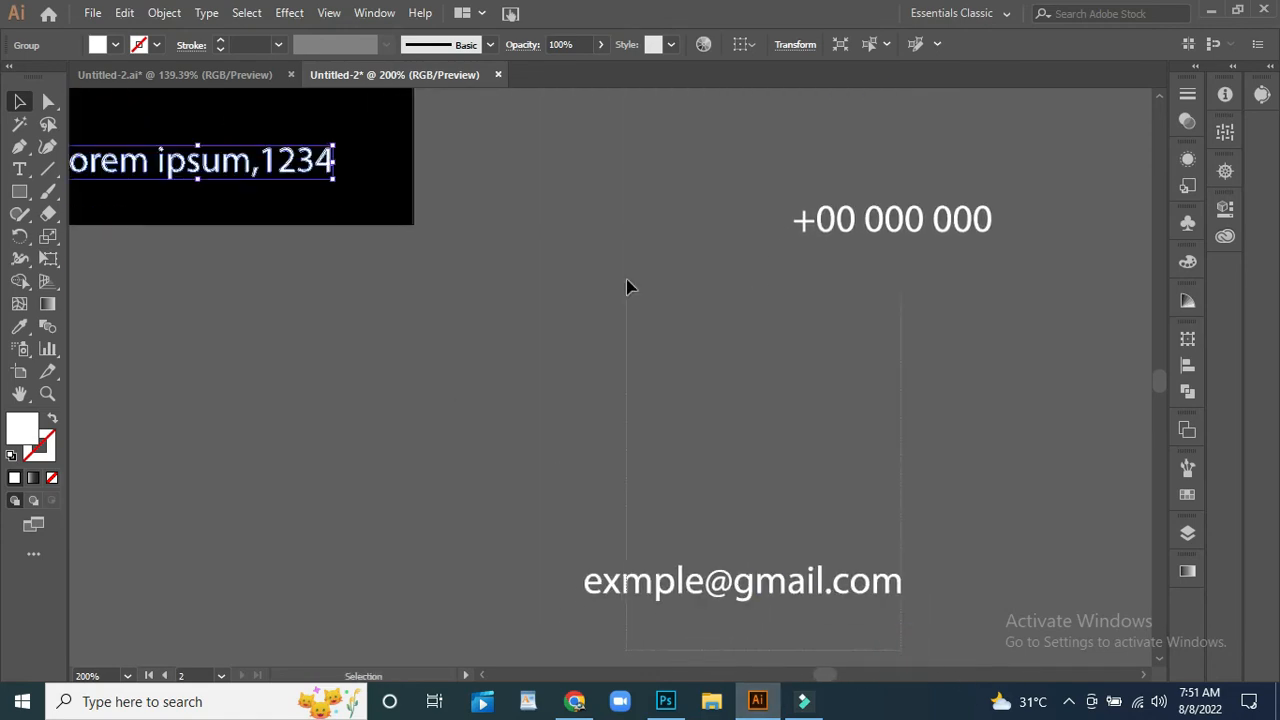
left_click_drag(626, 279, 640, 195)
left_click_drag(726, 581, 275, 460)
left_click_drag(215, 539, 879, 700)
left_click(774, 517)
left_click(890, 248)
left_click_drag(890, 250, 587, 192)
left_click_drag(705, 196, 686, 188)
left_click(652, 318)
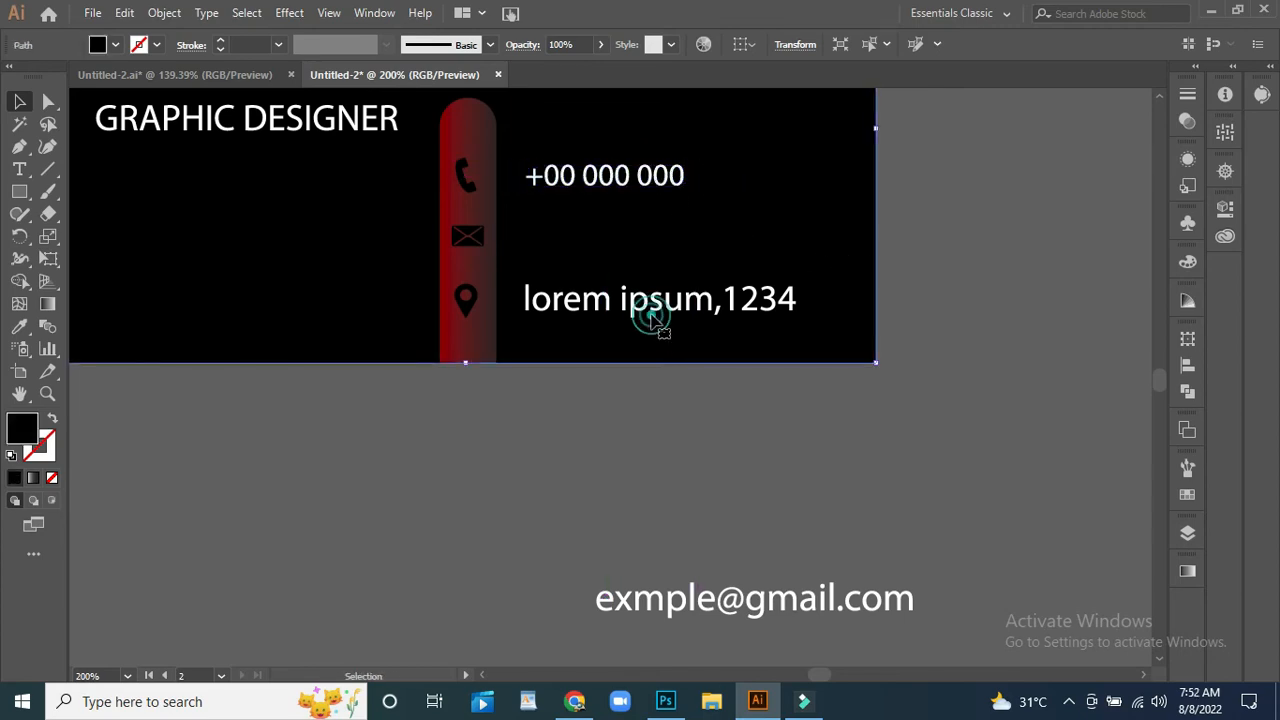
- Place the e-mail text beside the envelope icon, scale it down, and slightly reduce and adjust the address line below it
left_click(676, 612)
left_click_drag(676, 612, 593, 247)
left_click_drag(834, 258, 816, 258)
left_click(574, 309)
left_click_drag(797, 319, 792, 318)
left_click_drag(597, 305, 592, 308)
left_click(567, 474)
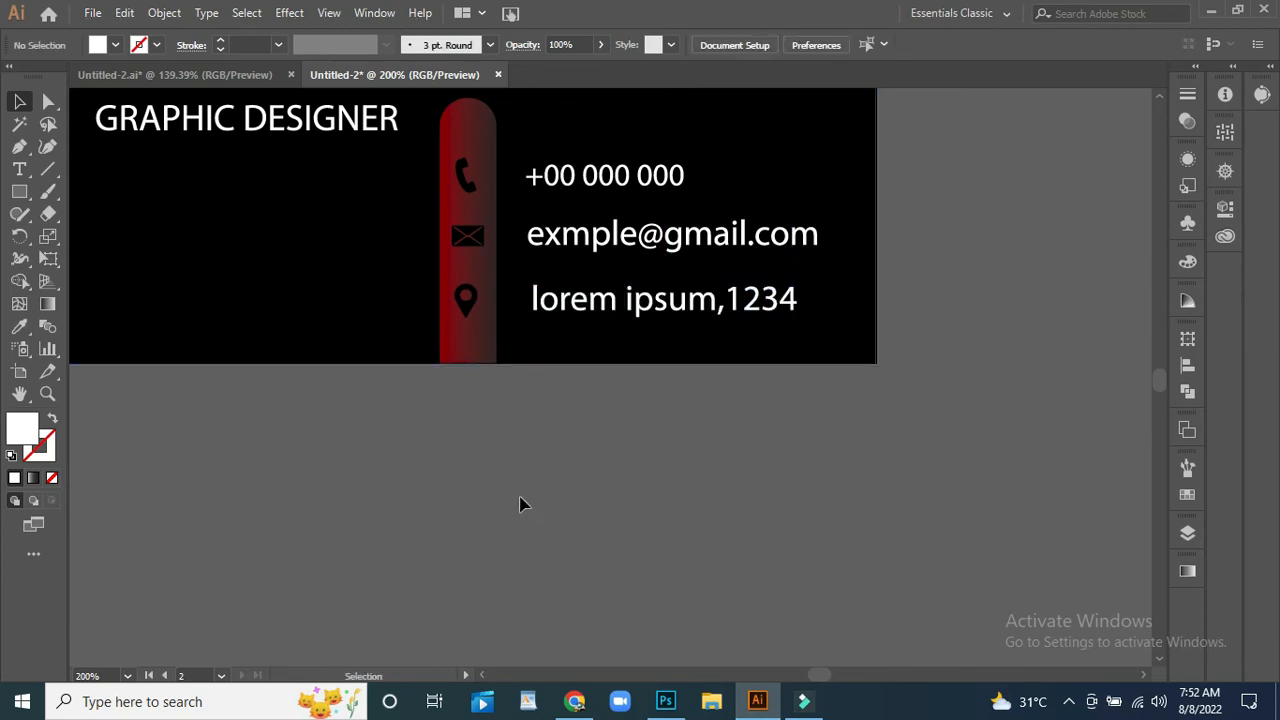
- Set up a PNG export of the cards to the Desktop with the file name "business card"
scroll(520, 504, "up", 3)
scroll(520, 504, "left", 10)
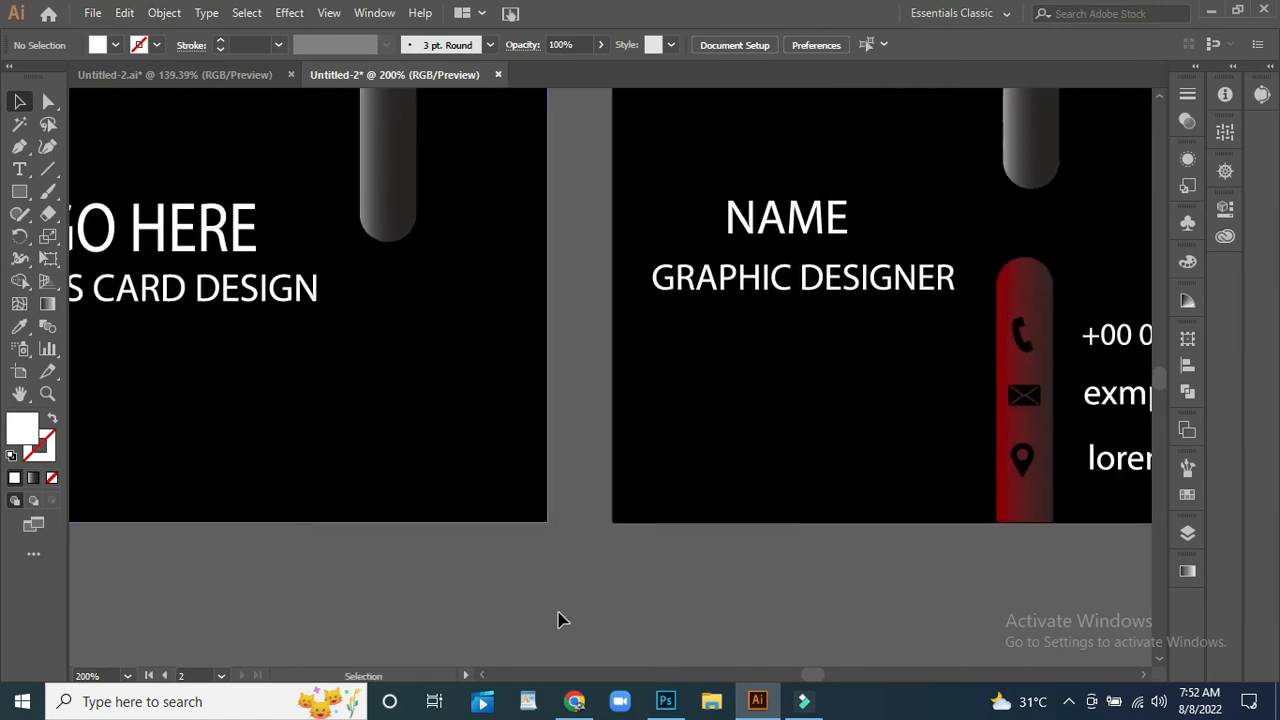
key("ctrl+minus")
key("ctrl+minus")
left_click(92, 13)
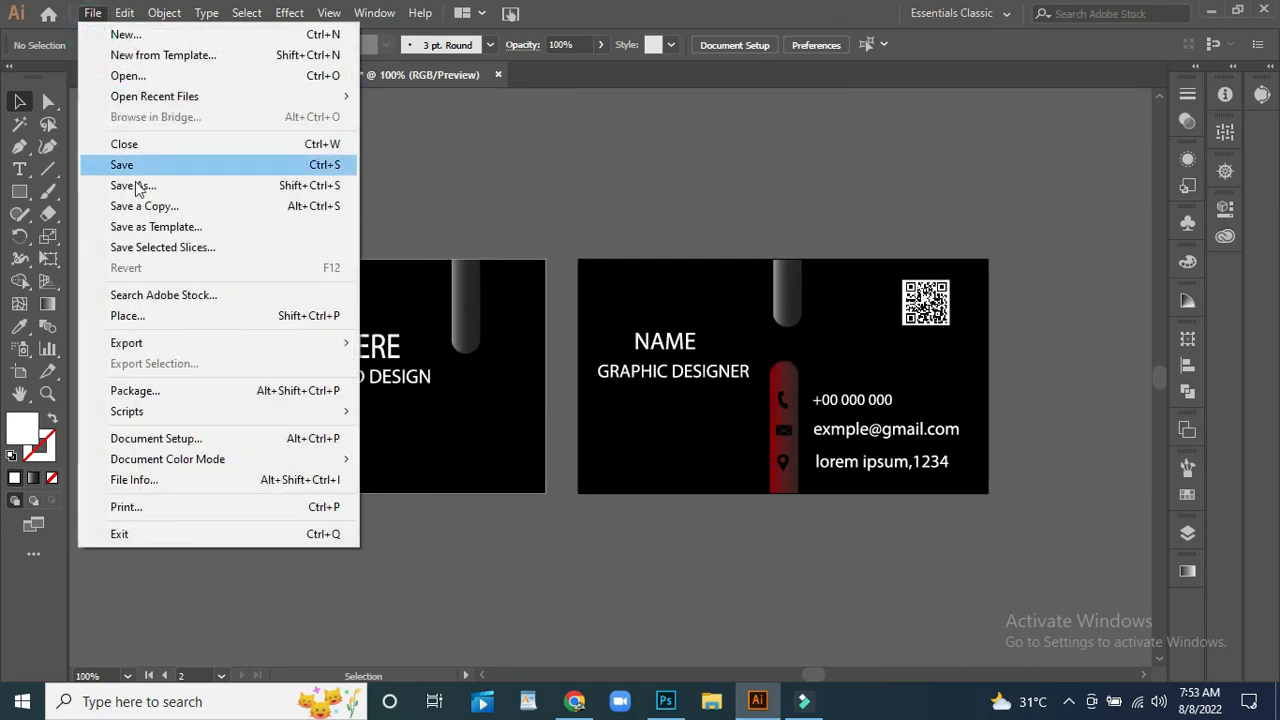
mouse_move(150, 343)
left_click(387, 364)
left_click(222, 350)
key("BackSpace")
key("BackSpace")
key("BackSpace")
key("BackSpace")
key("BackSpace")
key("BackSpace")
key("BackSpace")
key("BackSpace")
key("BackSpace")
key("BackSpace")
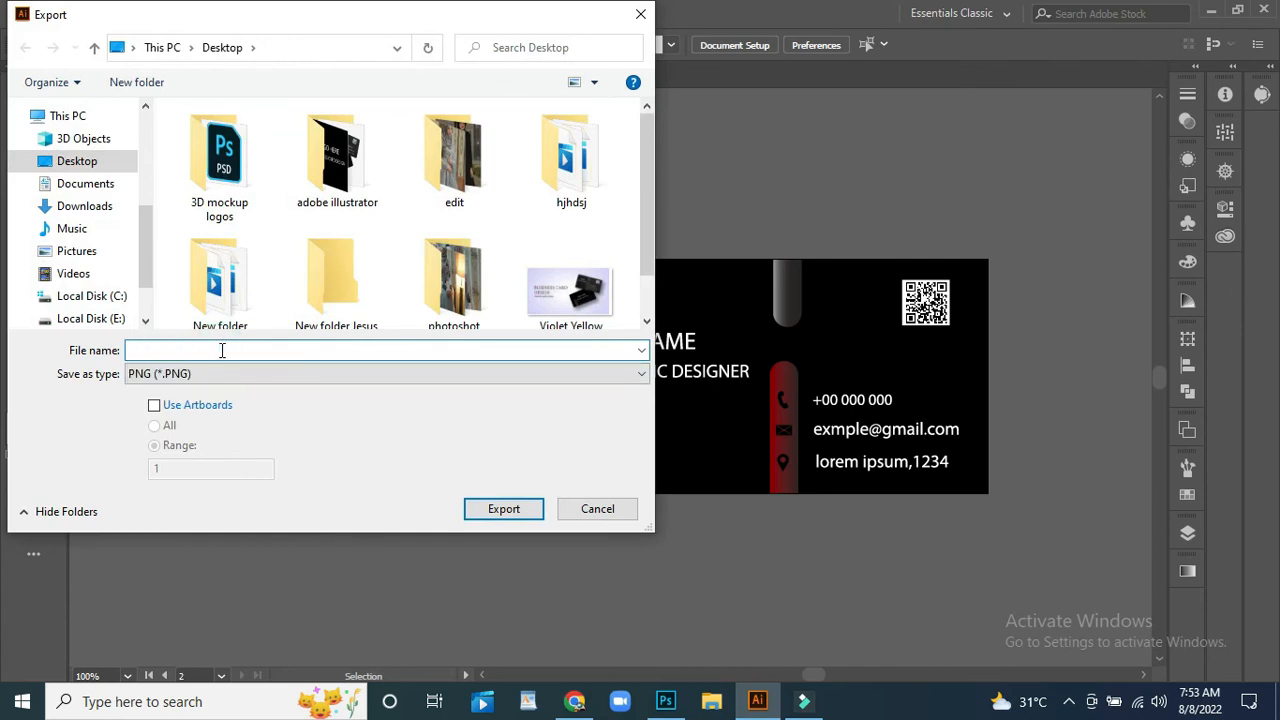
type("business card")
- Export only artboard 2 as a PNG at High (300 ppi) with a transparent background
left_click(155, 406)
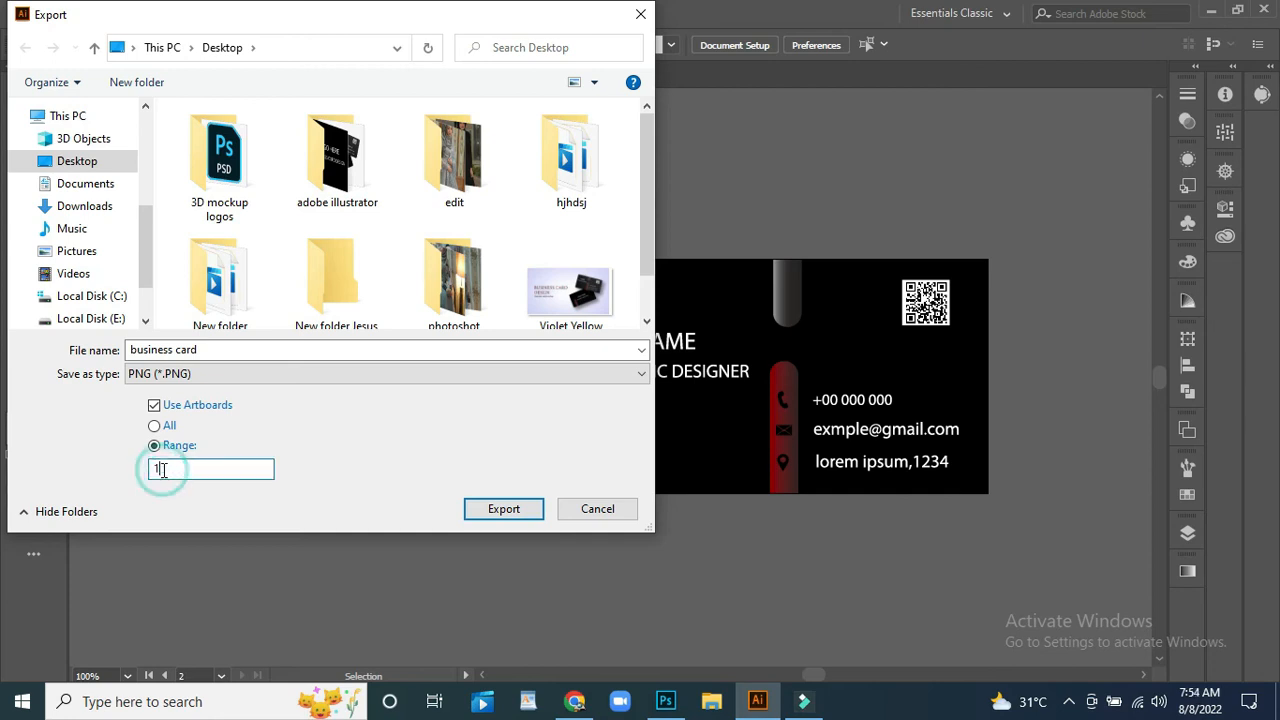
left_click(503, 508)
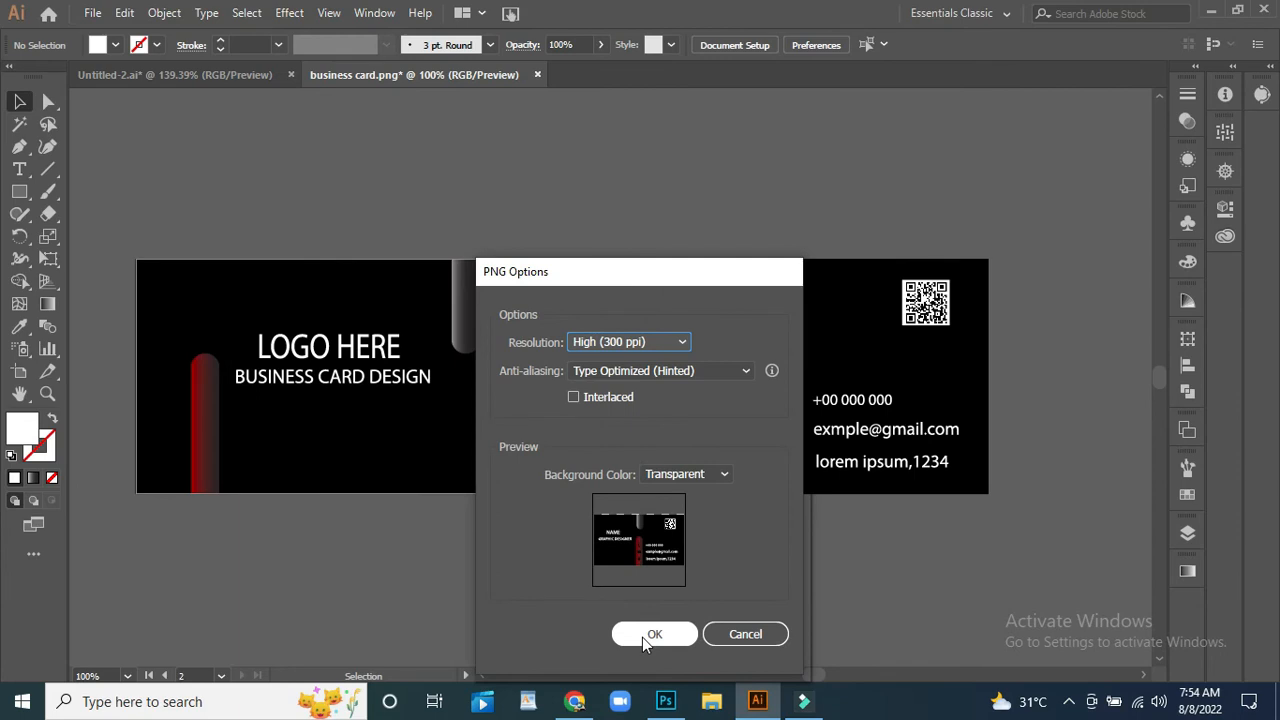
left_click(642, 637)
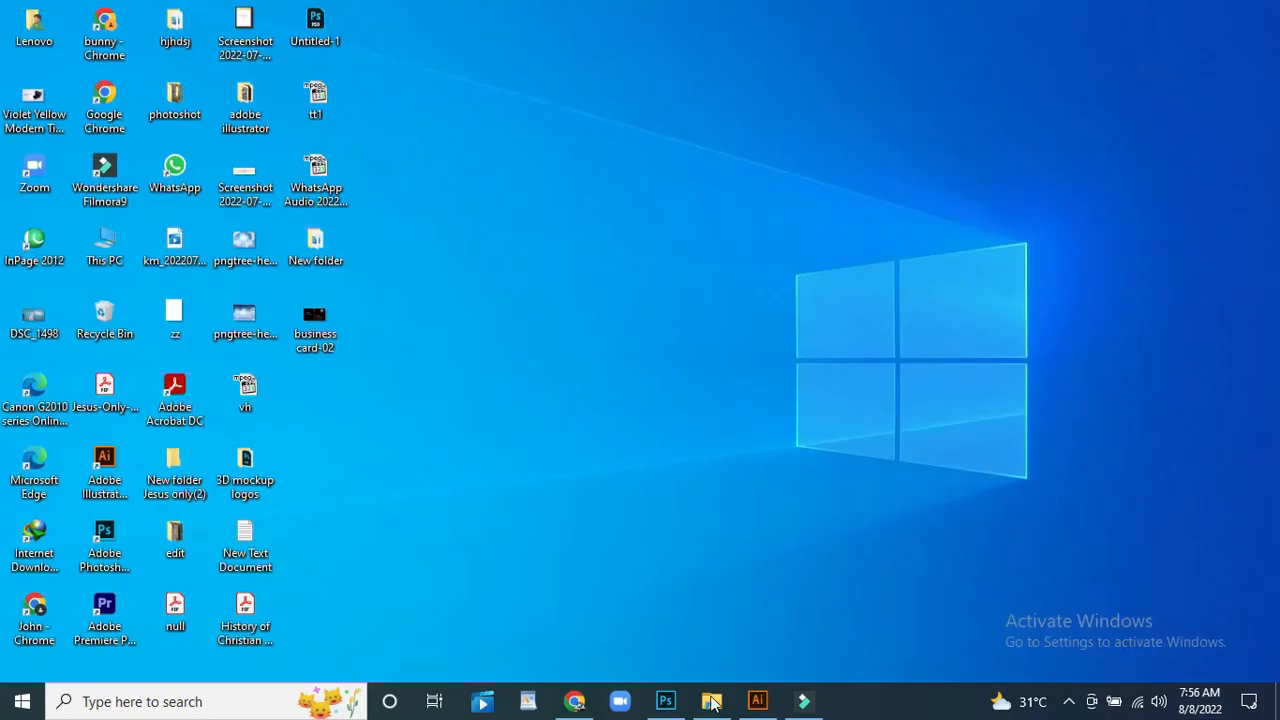
- Switch to Photoshop, open the Photoshop file 1 from the Desktop's Free_Business_Card_Mockup folder, and hide its free-psd-templates.com layer
left_click(661, 701)
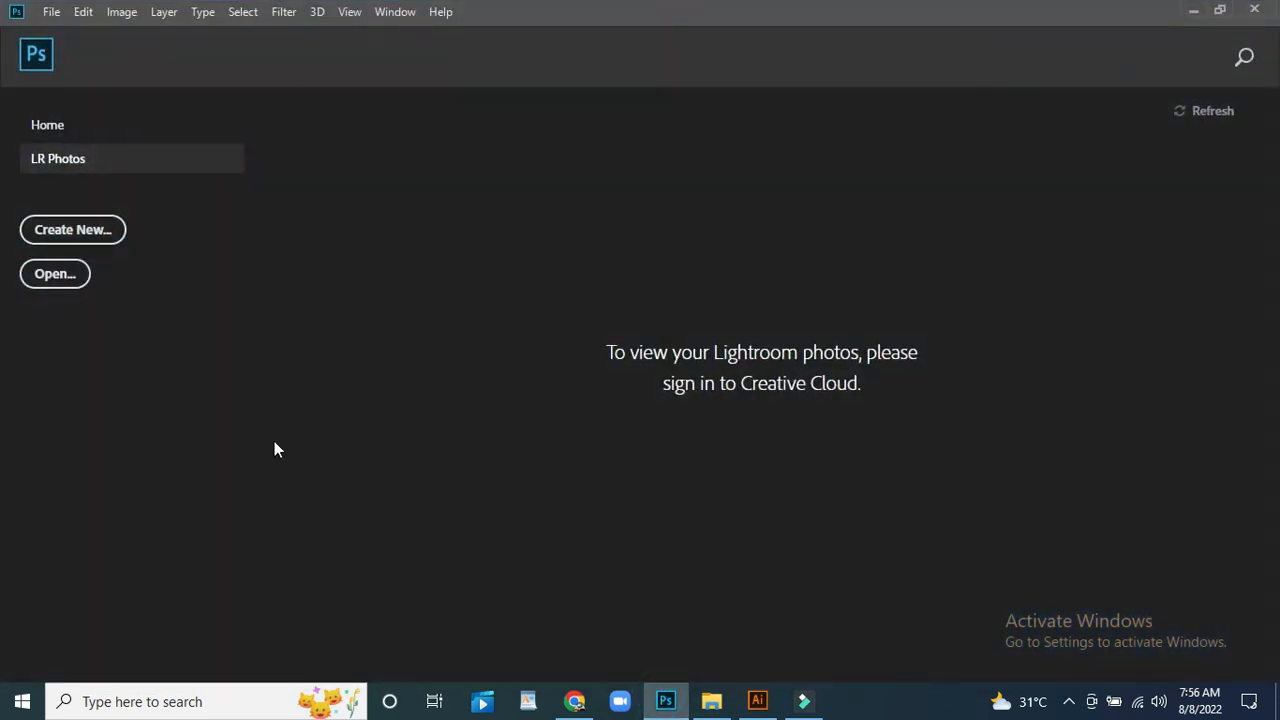
left_click(55, 283)
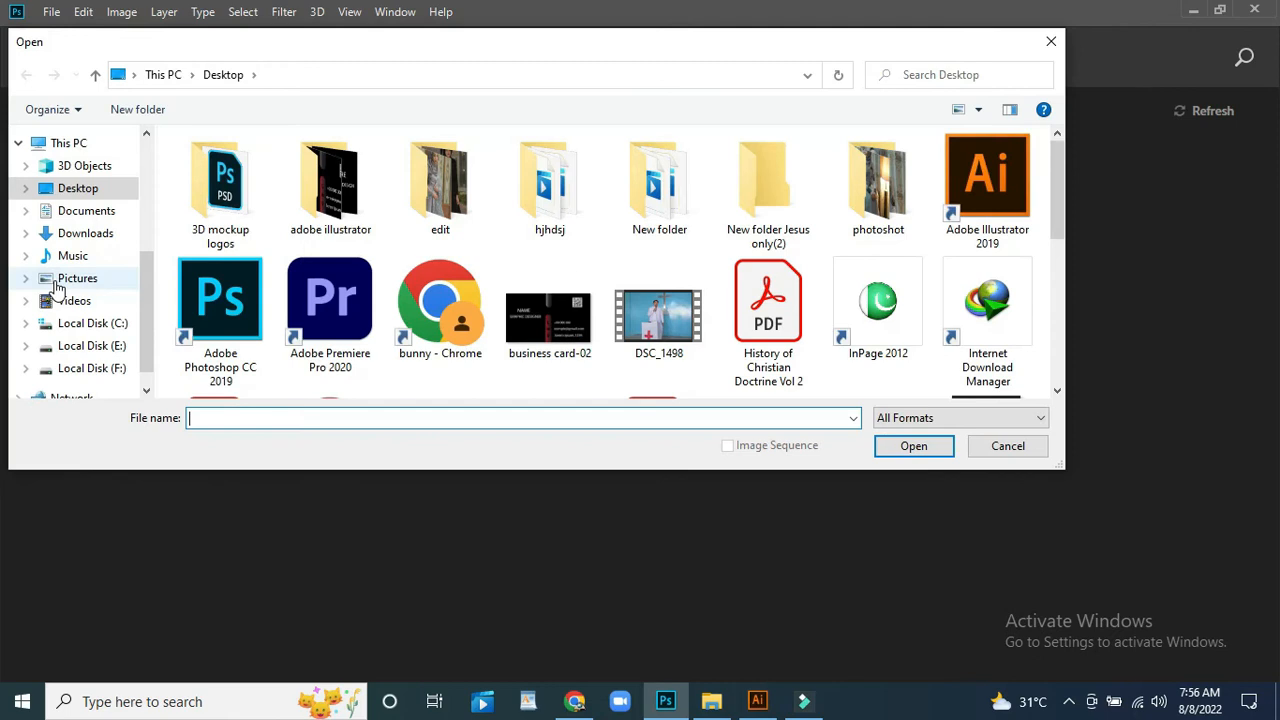
left_click(213, 173)
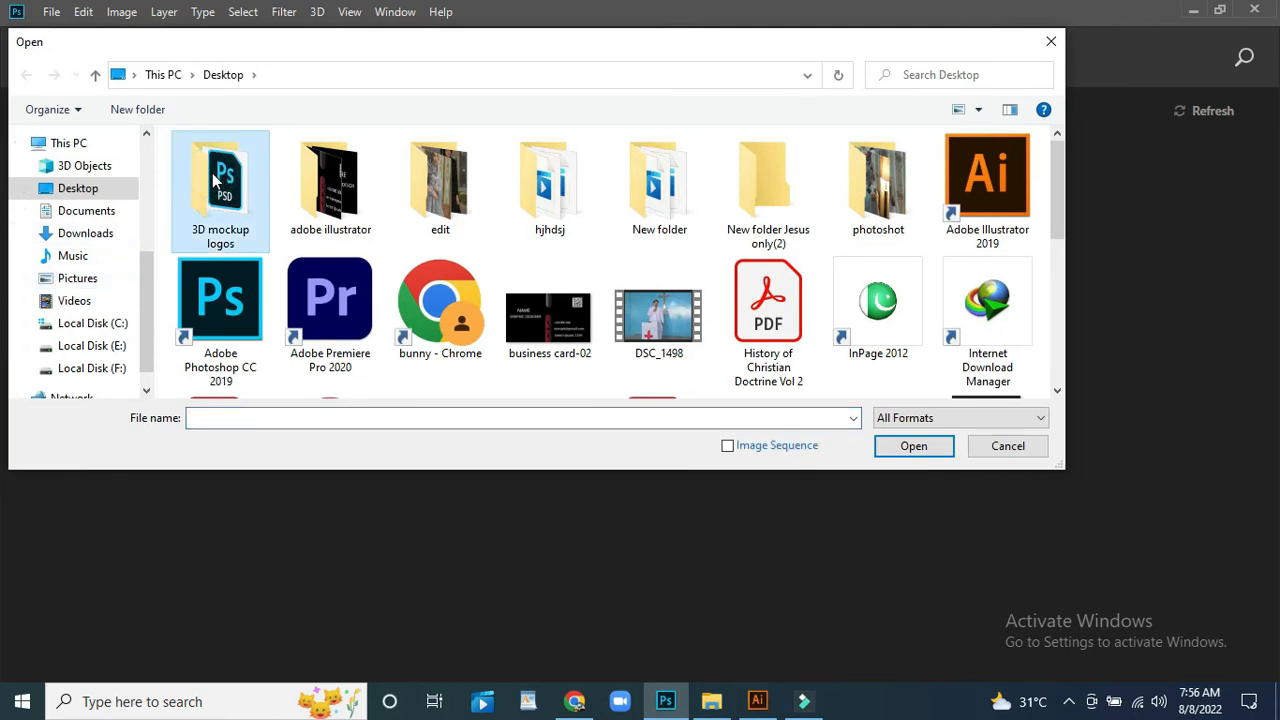
double_click(212, 173)
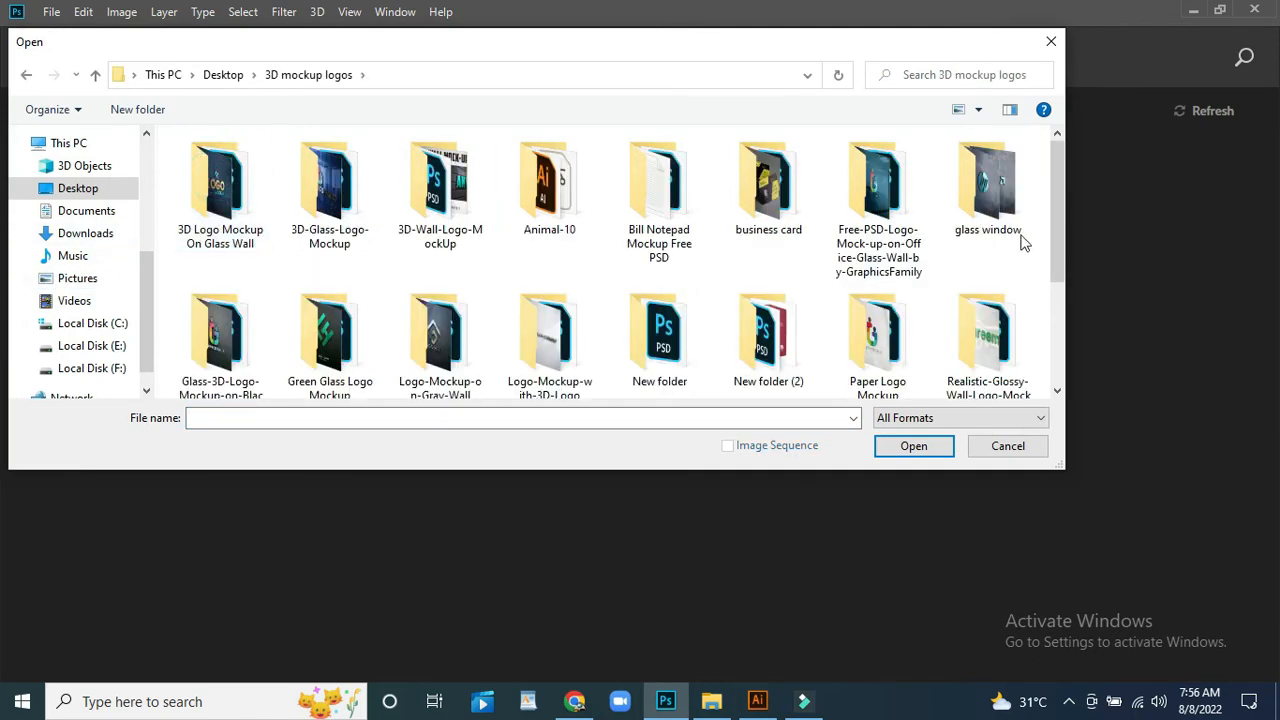
left_click_drag(1064, 228, 1040, 250)
double_click(768, 150)
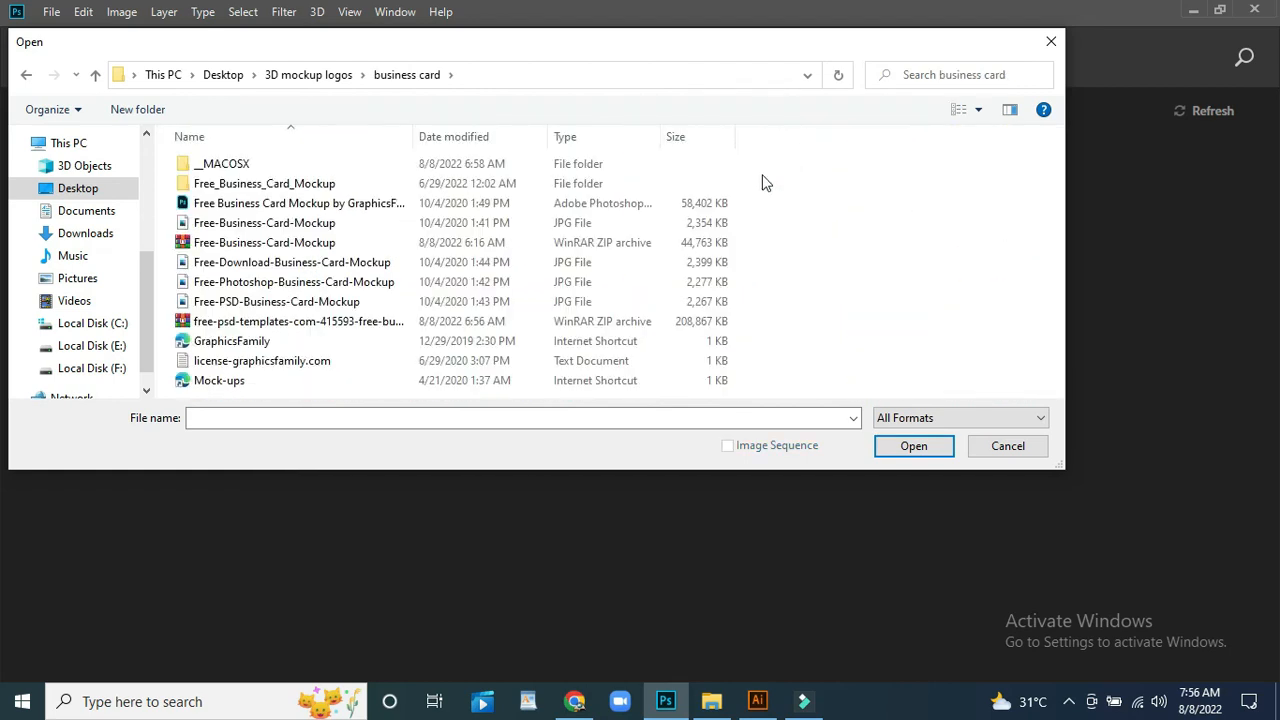
double_click(218, 184)
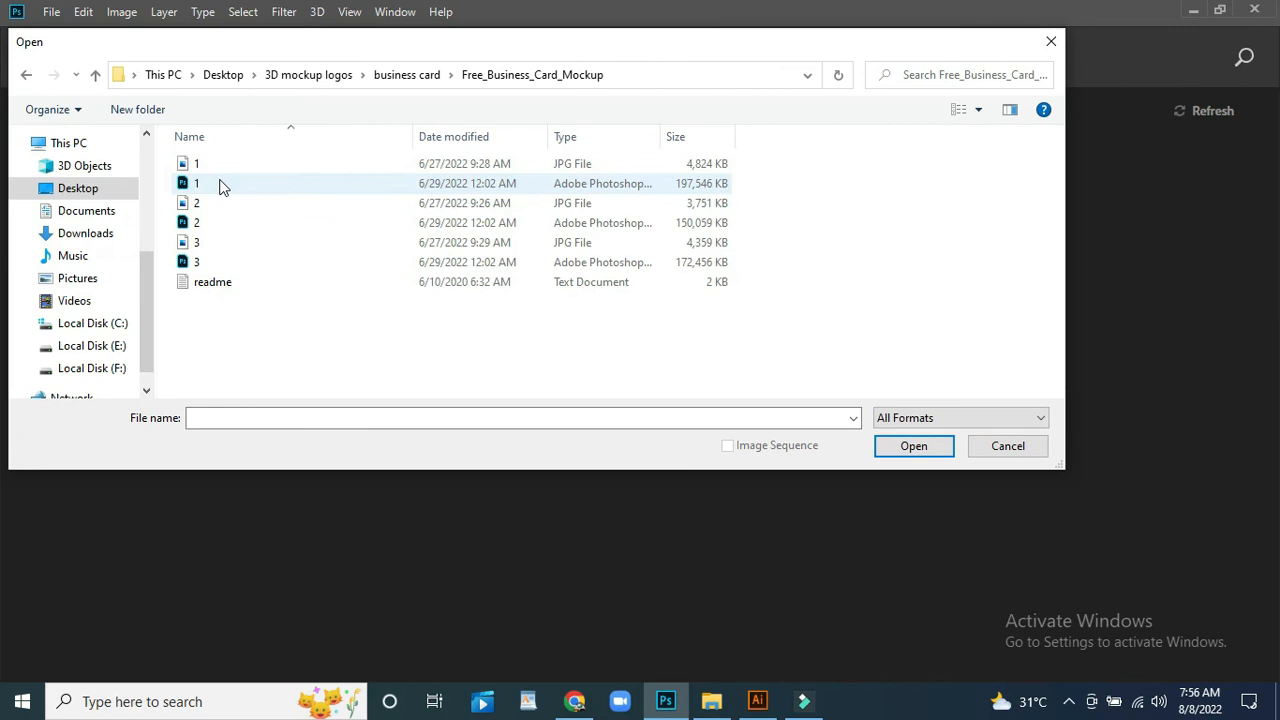
left_click(220, 185)
left_click(914, 449)
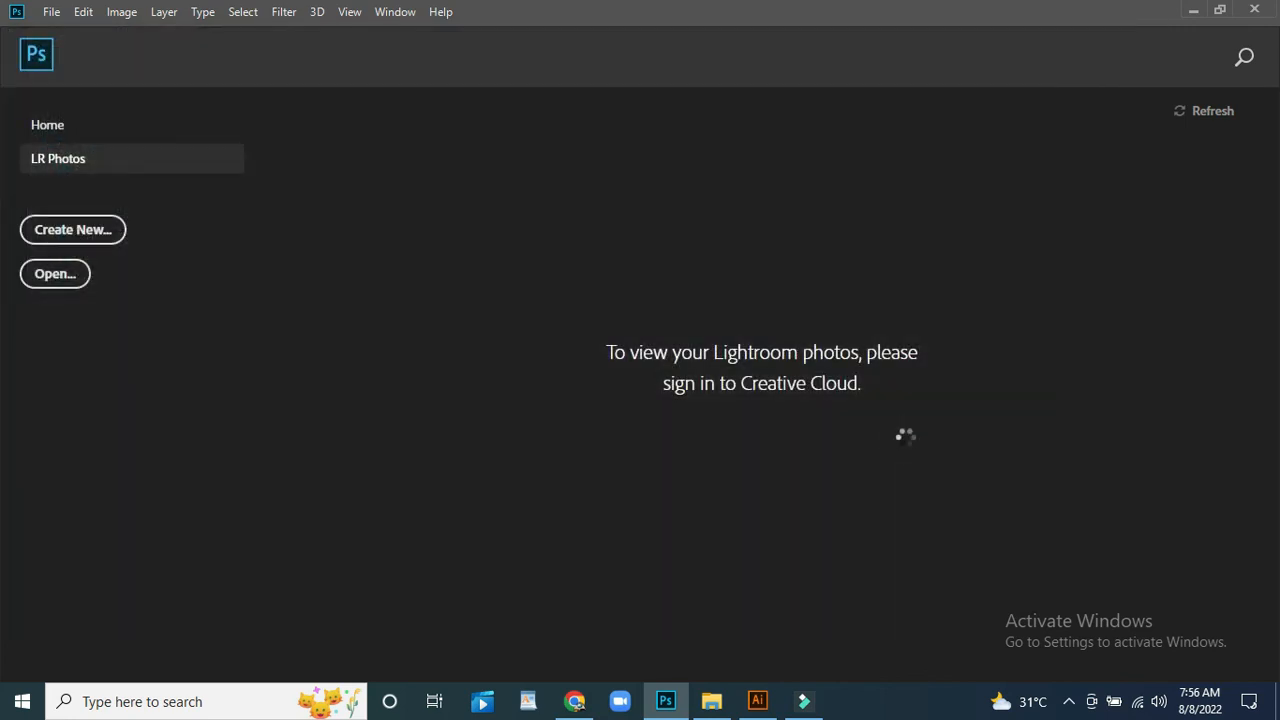
left_click(998, 497)
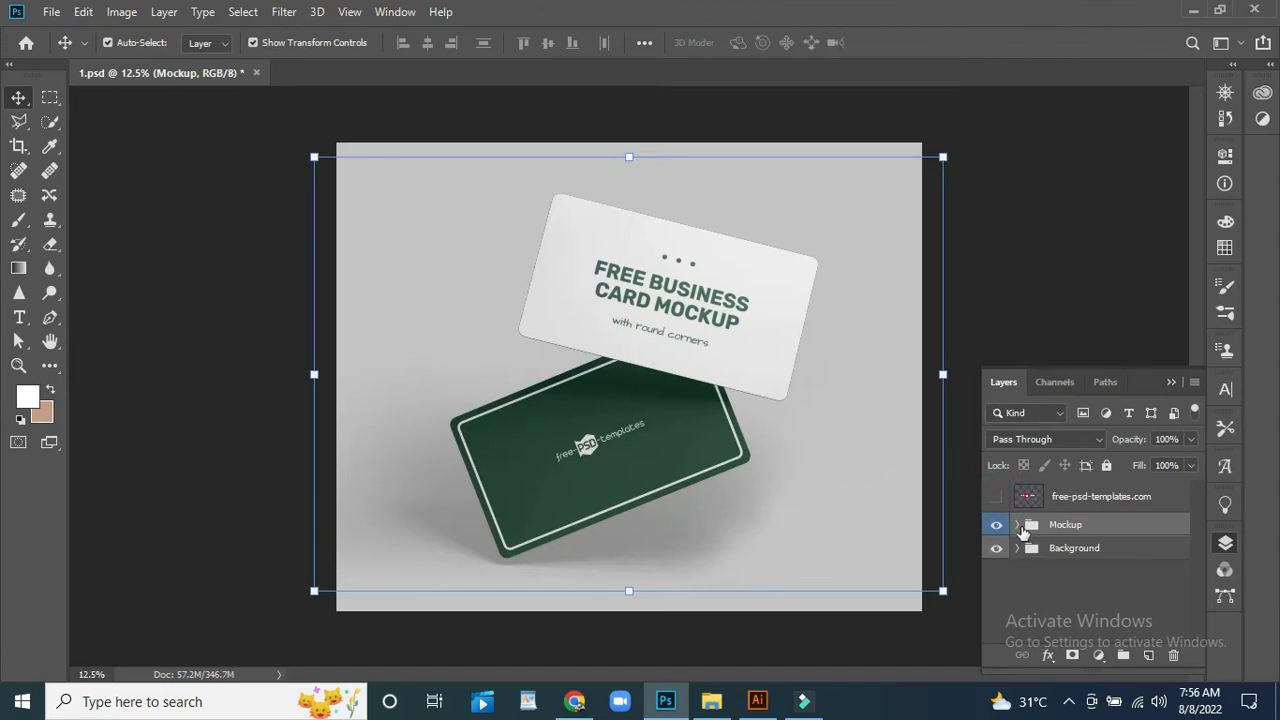
left_click(1018, 525)
- Open the business card-01 and business card-02 PNG files from the adobe illustrator folder on the Desktop
left_click(51, 12)
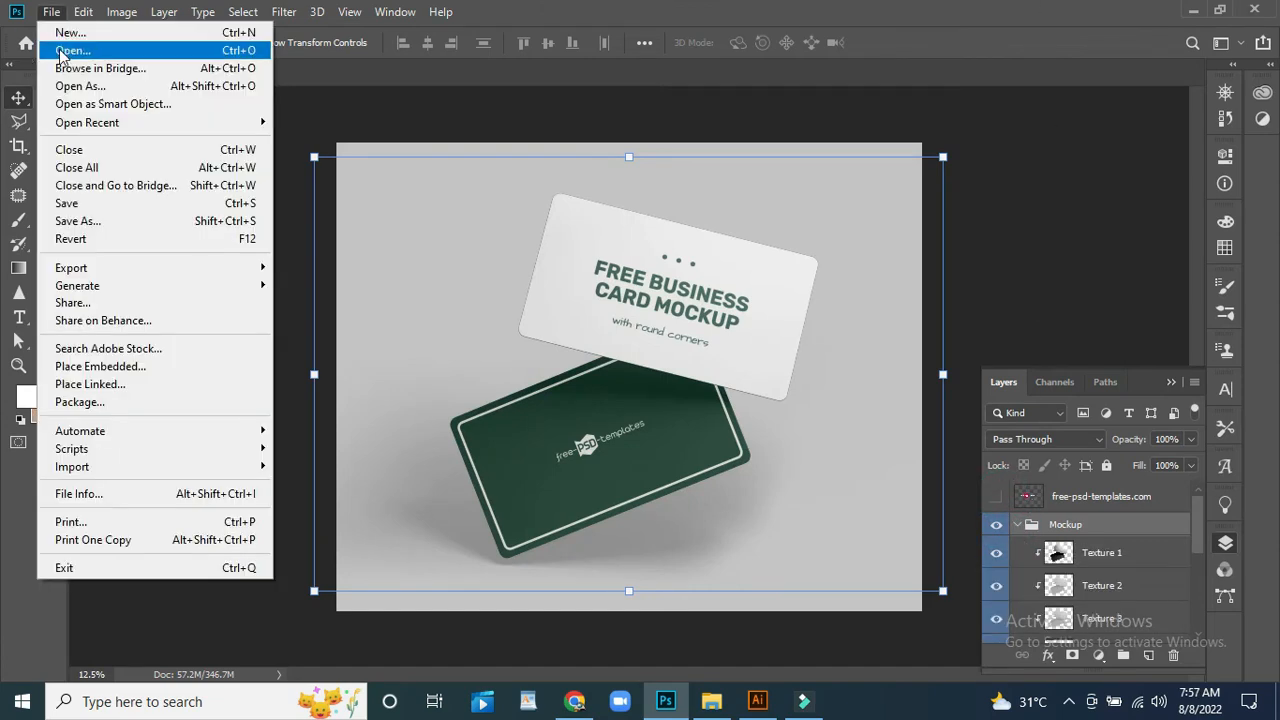
left_click(52, 51)
left_click(90, 162)
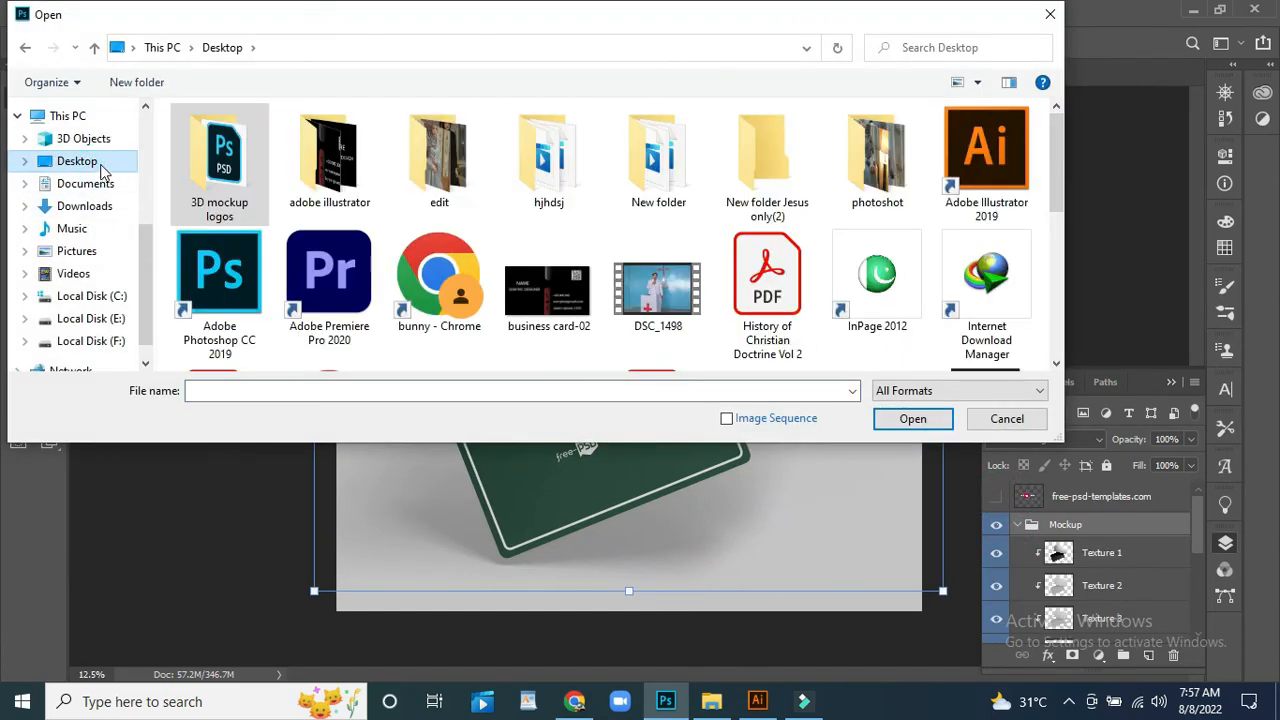
double_click(329, 160)
scroll(711, 331, "down", 1)
left_click_drag(711, 331, 520, 365)
left_click(903, 418)
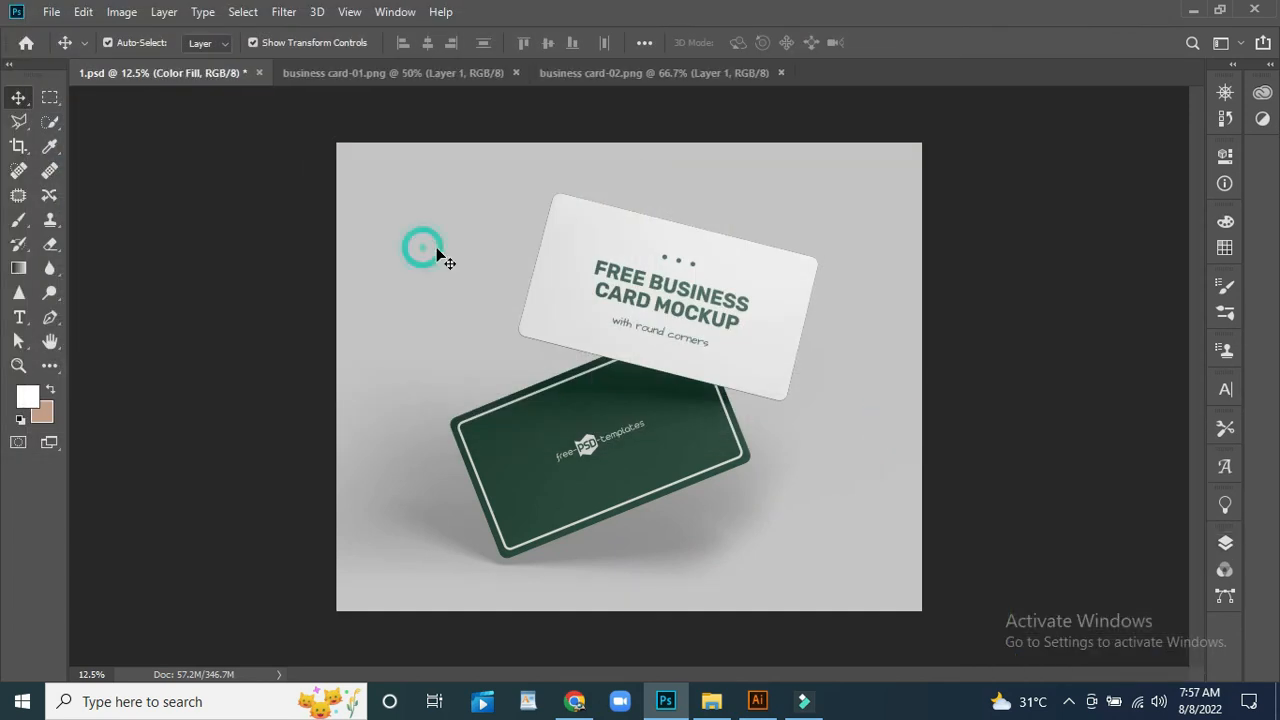
- Open the contents of the Mockup - Edit Me 2 smart object, which holds the green card design
left_click(1225, 542)
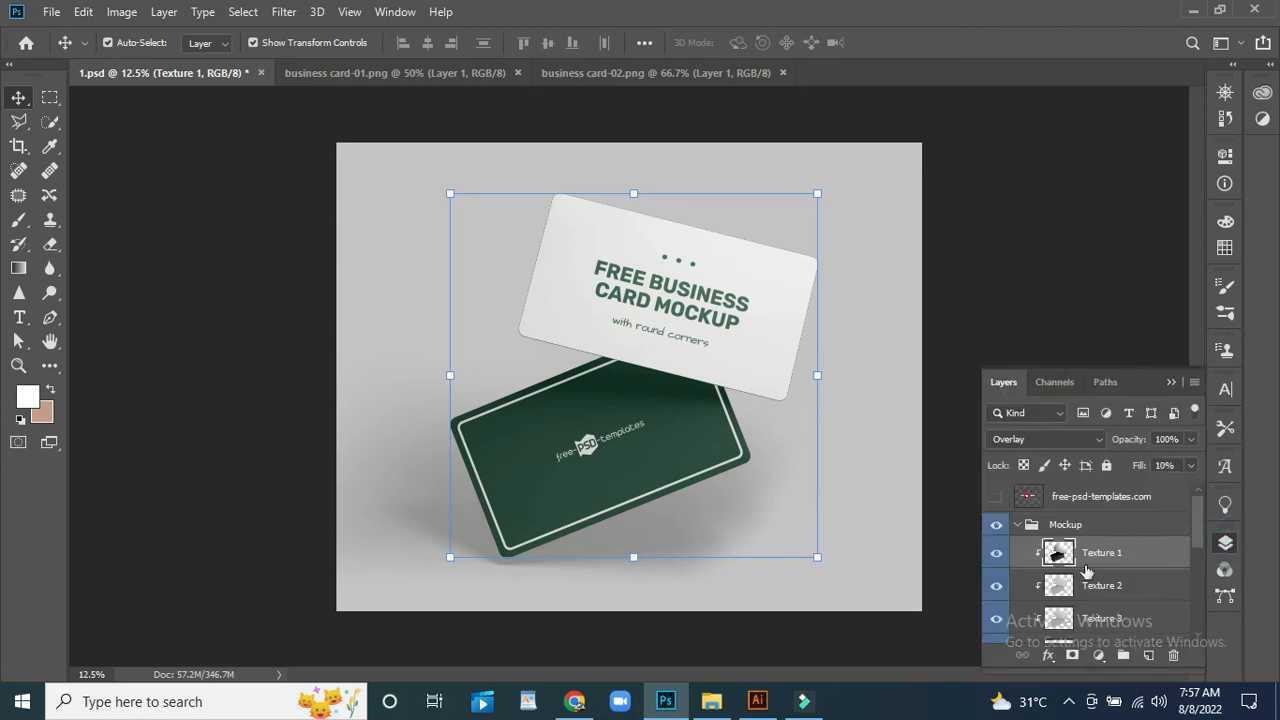
left_click_drag(1198, 528, 1197, 579)
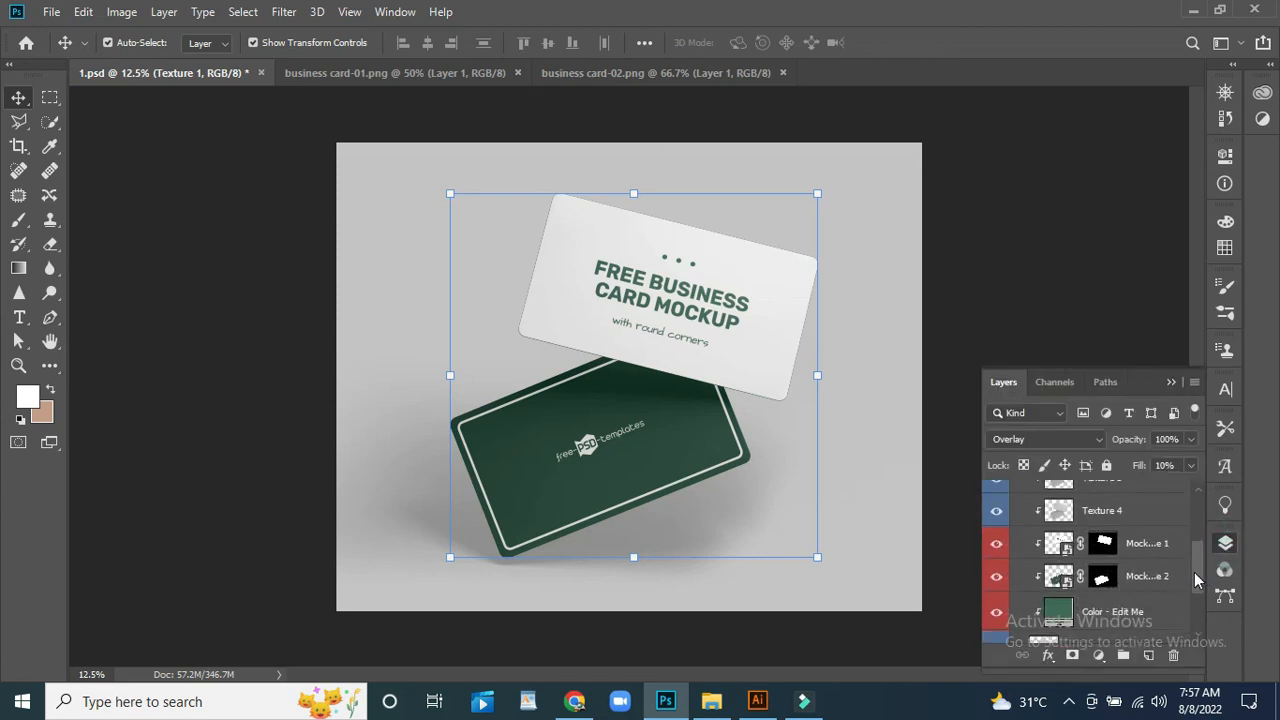
left_click(1066, 581)
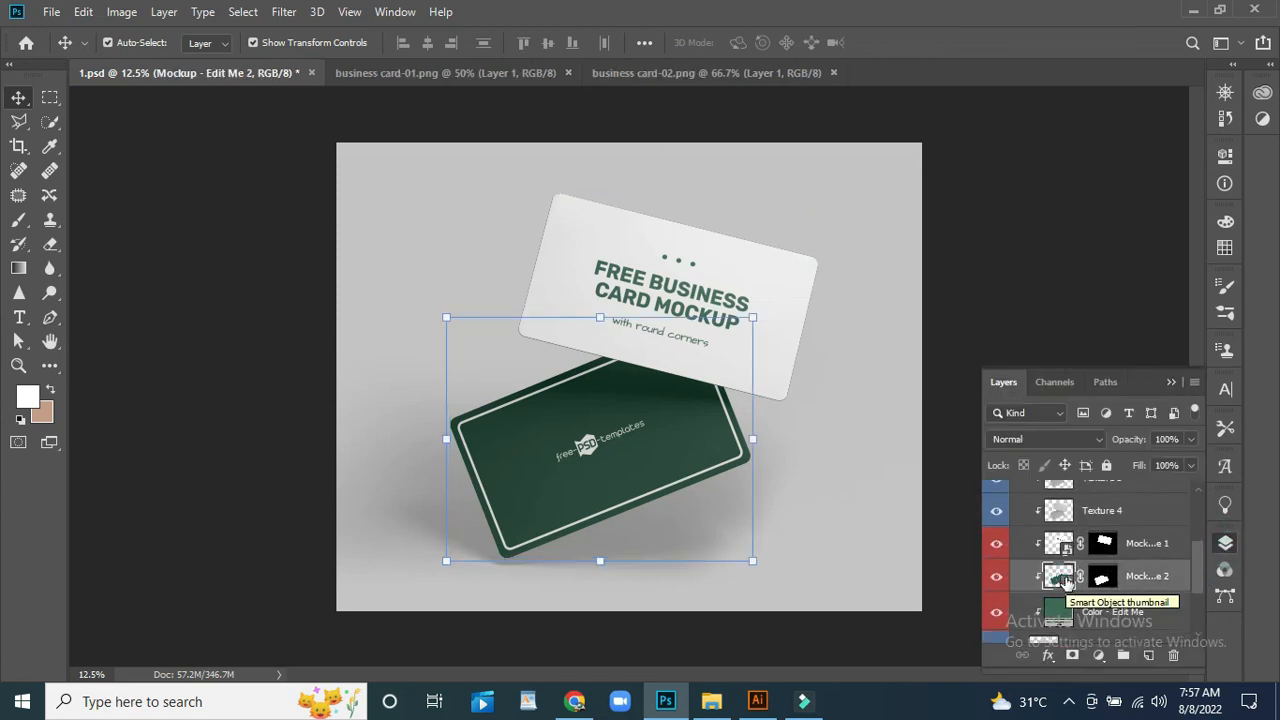
double_click(1062, 578)
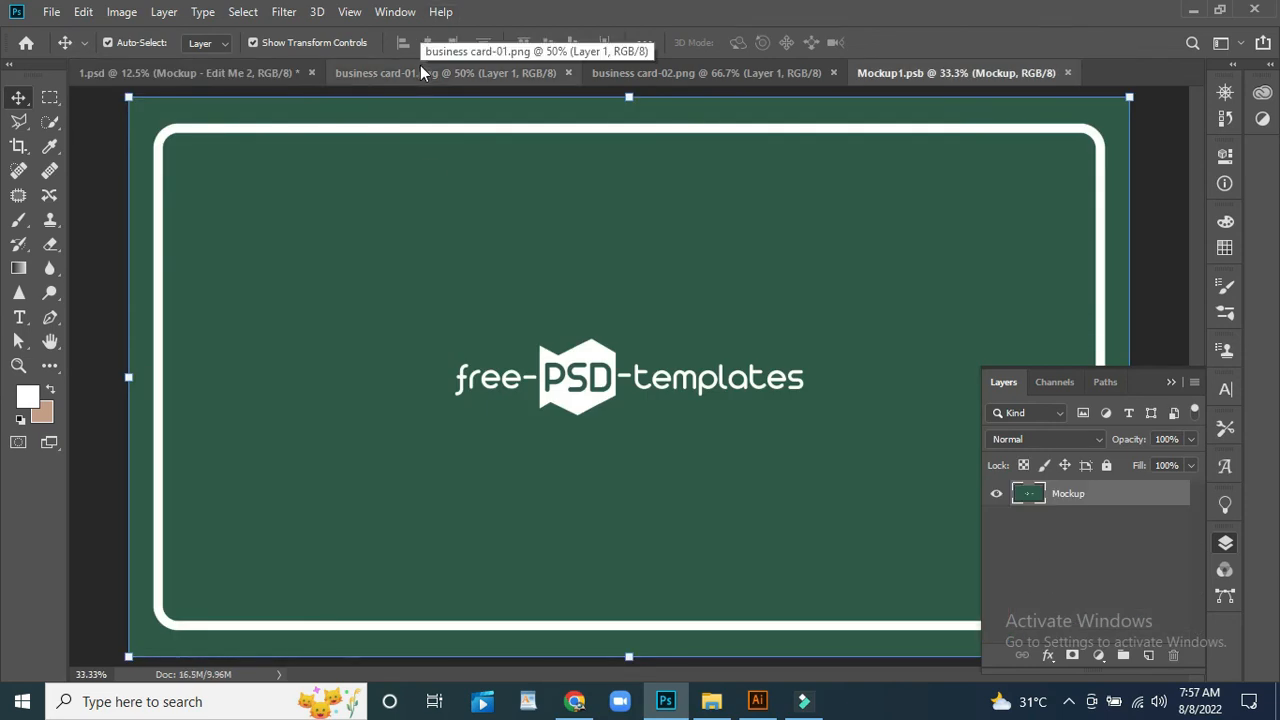
- Copy the business card-01 artwork into Mockup1.psb, above the green template design
key("ctrl+minus")
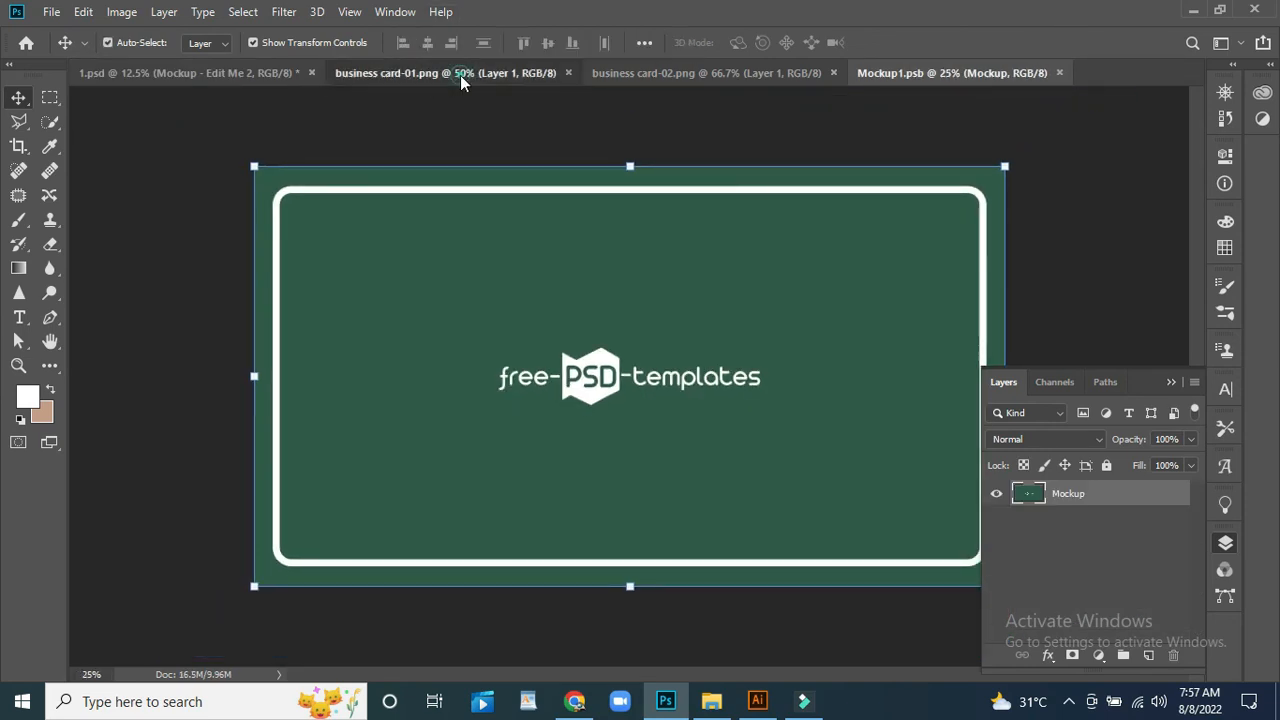
left_click(460, 75)
left_click_drag(563, 449, 556, 385)
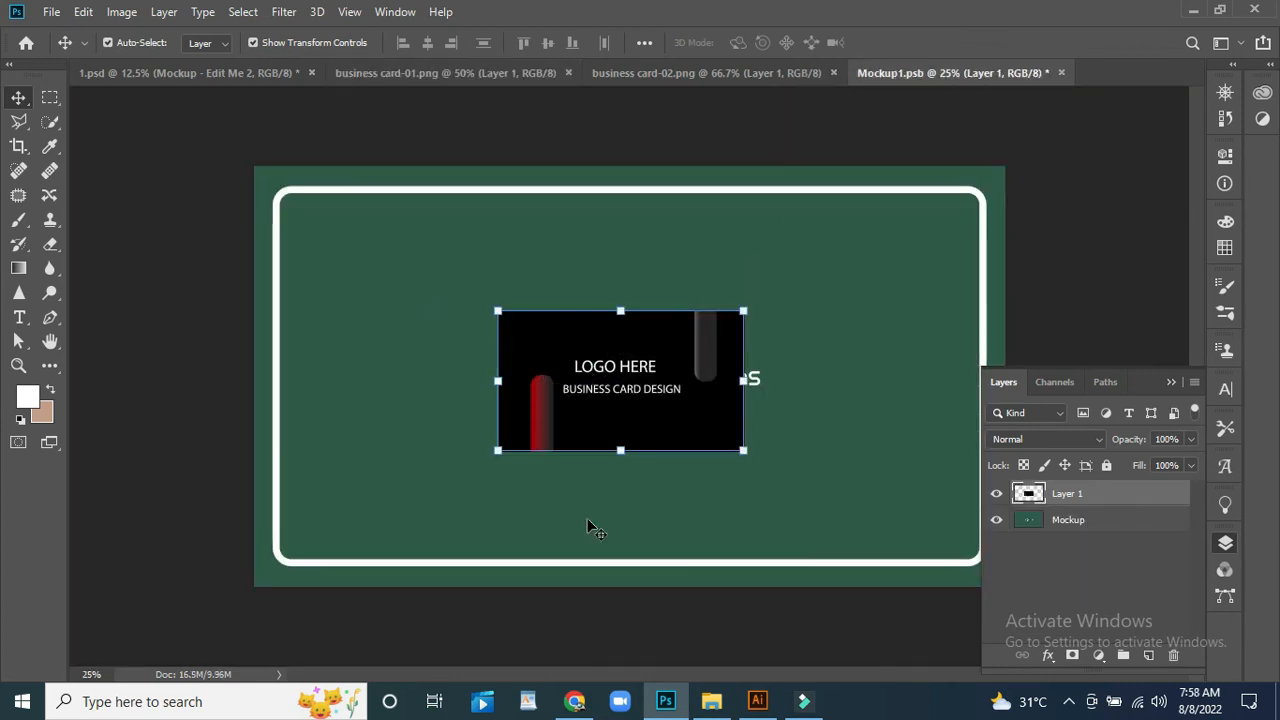
- Scale the logo-side artwork to about 305% width and 299% height so it covers the whole Mockup1.psb canvas
left_click_drag(742, 452, 986, 651)
left_click_drag(1141, 381, 1169, 409)
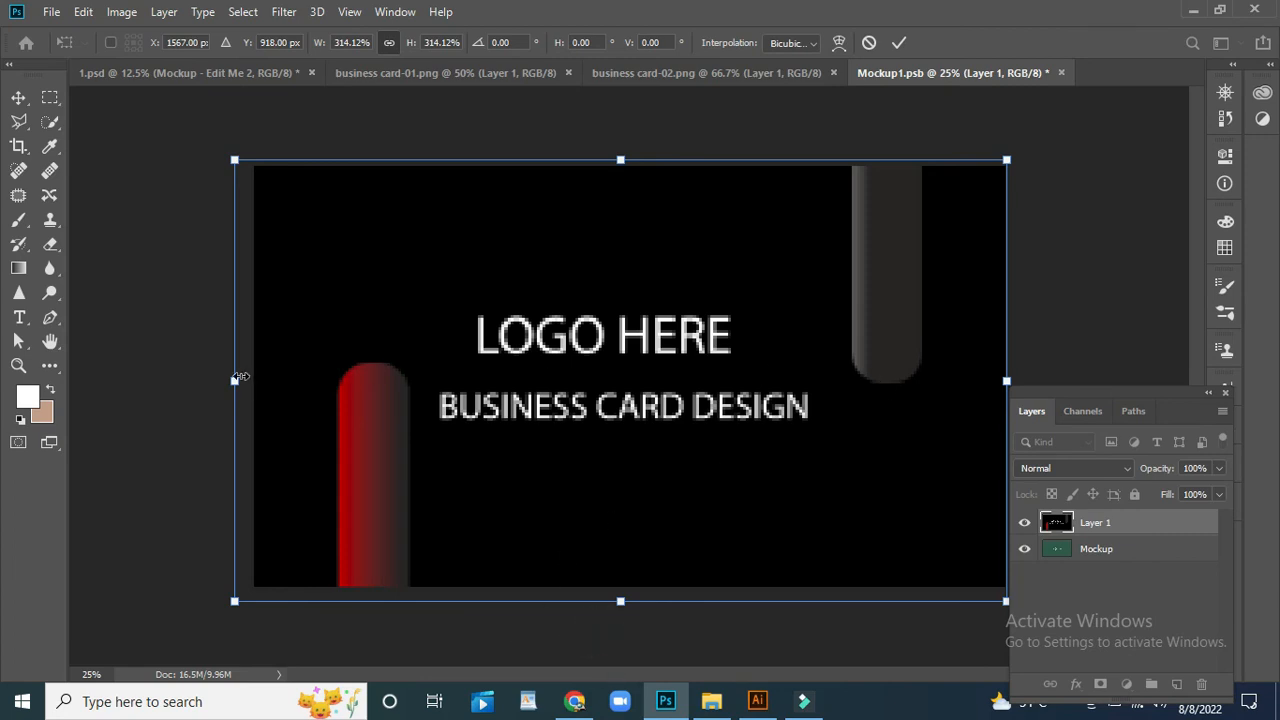
left_click_drag(231, 381, 254, 381)
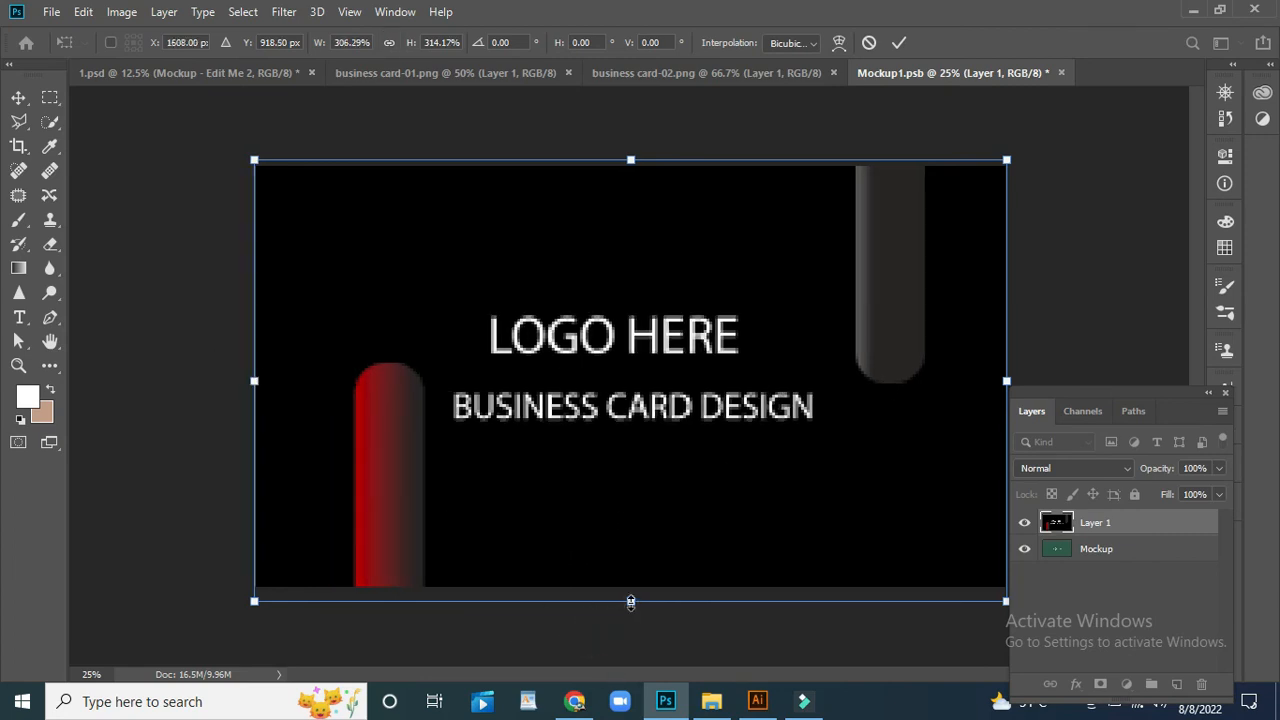
left_click_drag(630, 602, 630, 587)
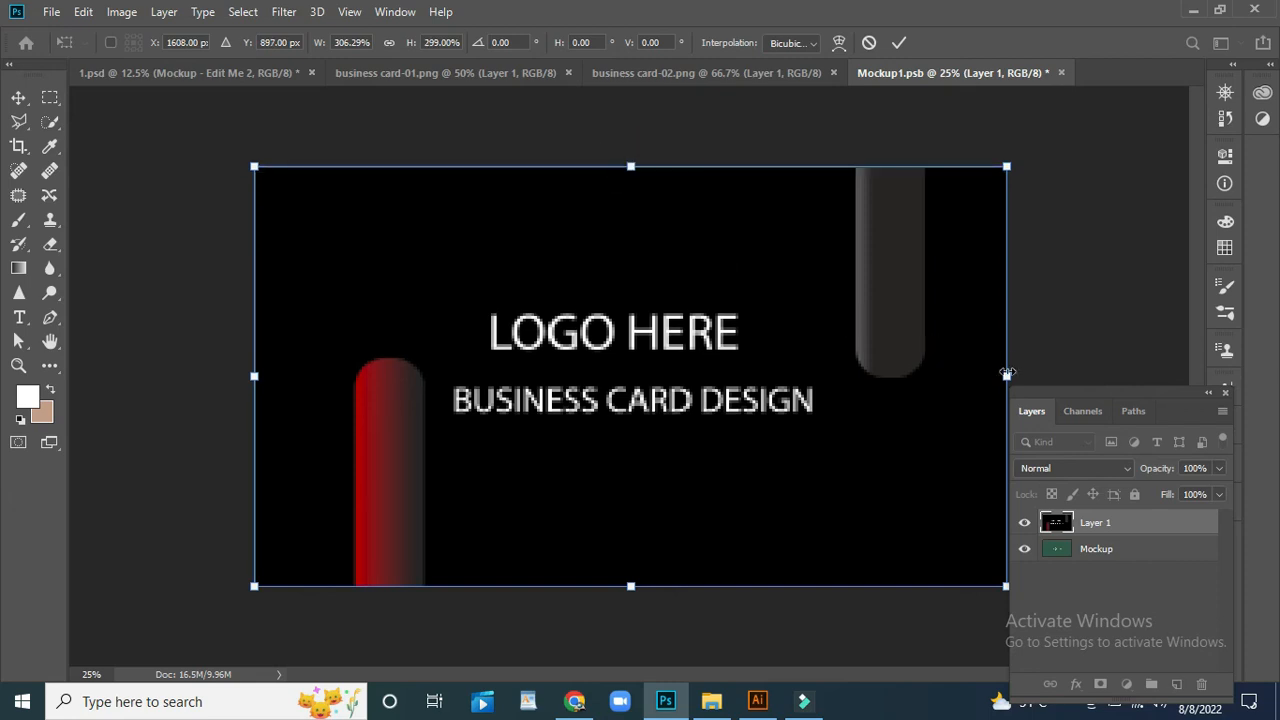
left_click_drag(1006, 376, 1004, 377)
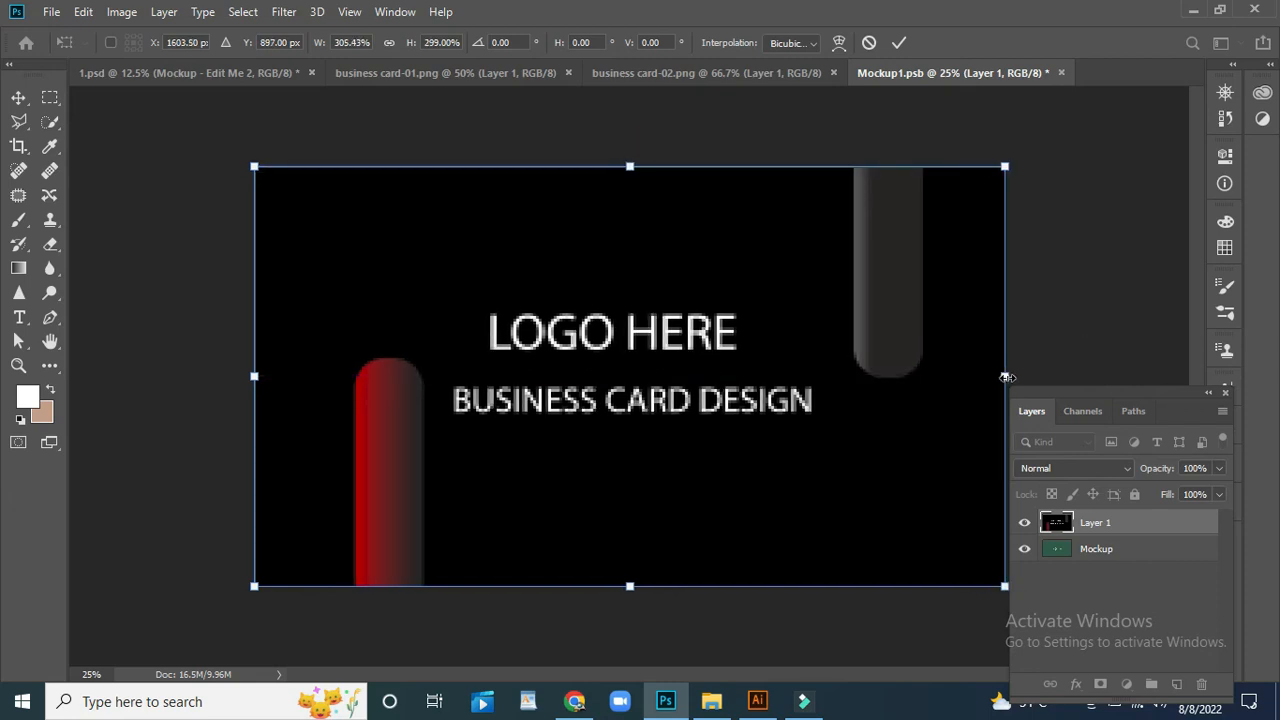
key("Return")
- Hide the original Mockup layer under the logo-side artwork, and close Mockup1.psb with its changes saved
left_click(1024, 549)
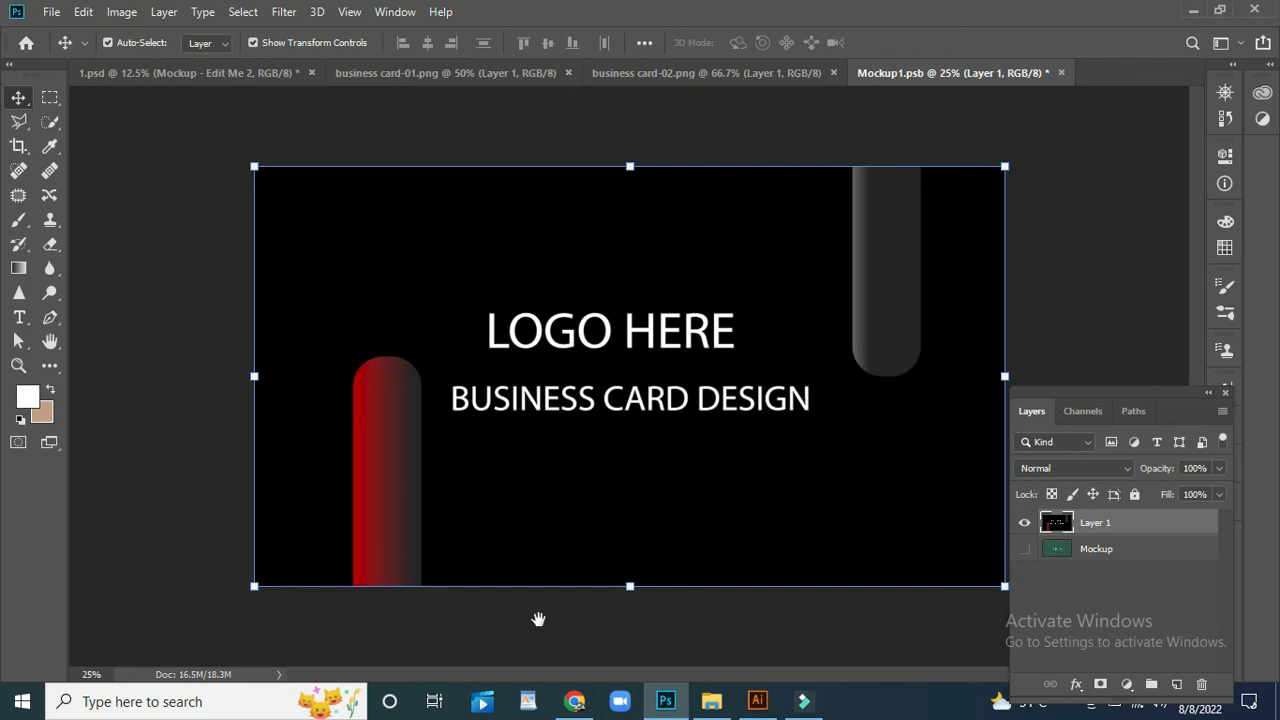
left_click(1061, 73)
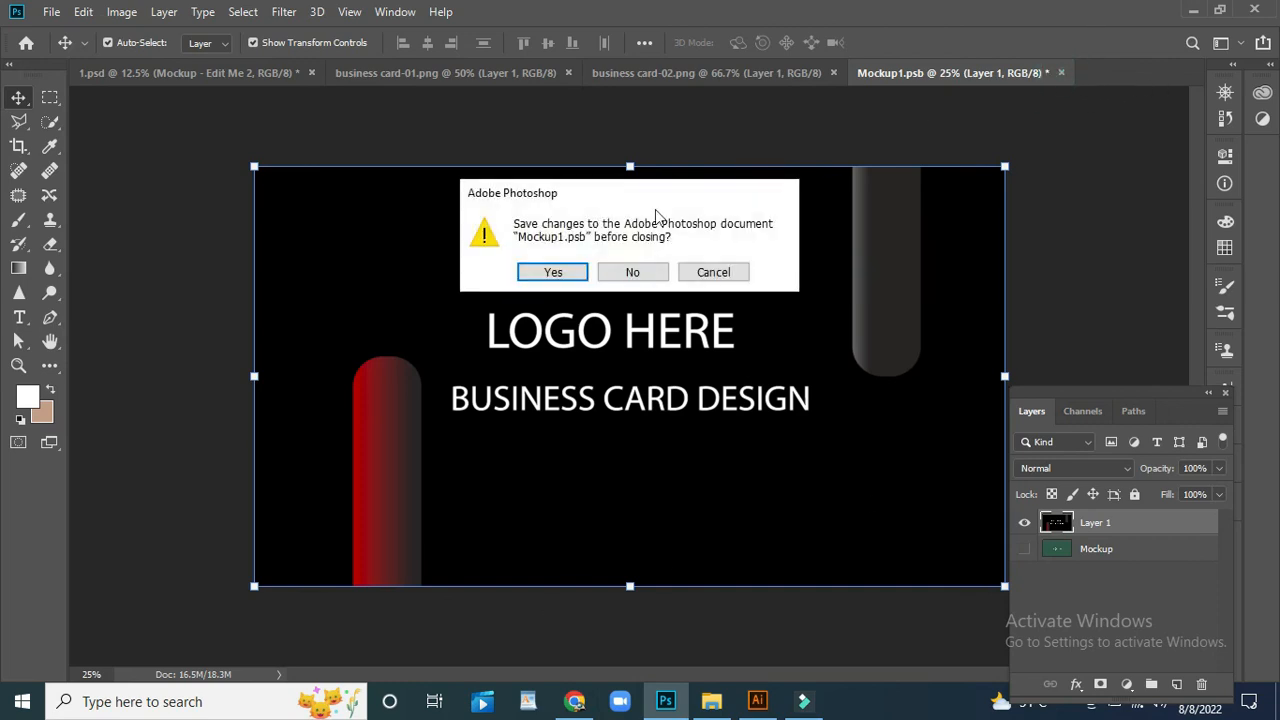
left_click(556, 270)
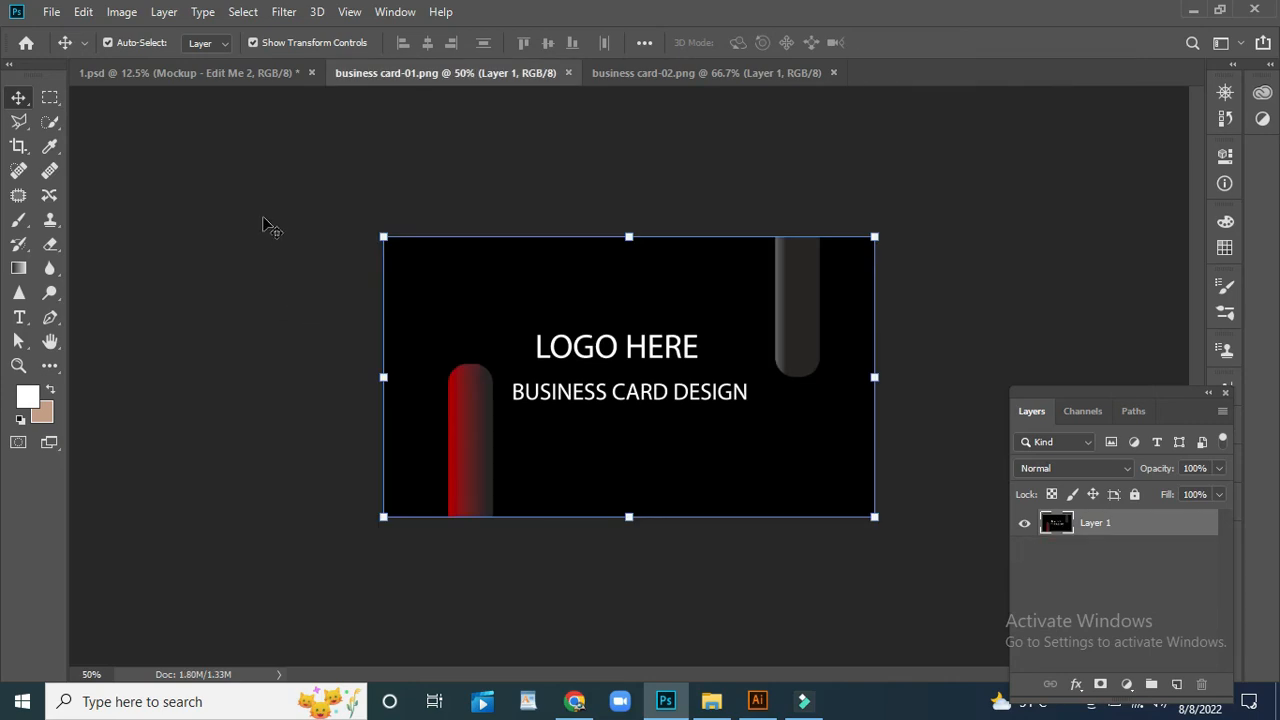
- Return to 1.psd and open the contents of the Mockup - Edit Me 1 smart object for the white card
left_click(177, 77)
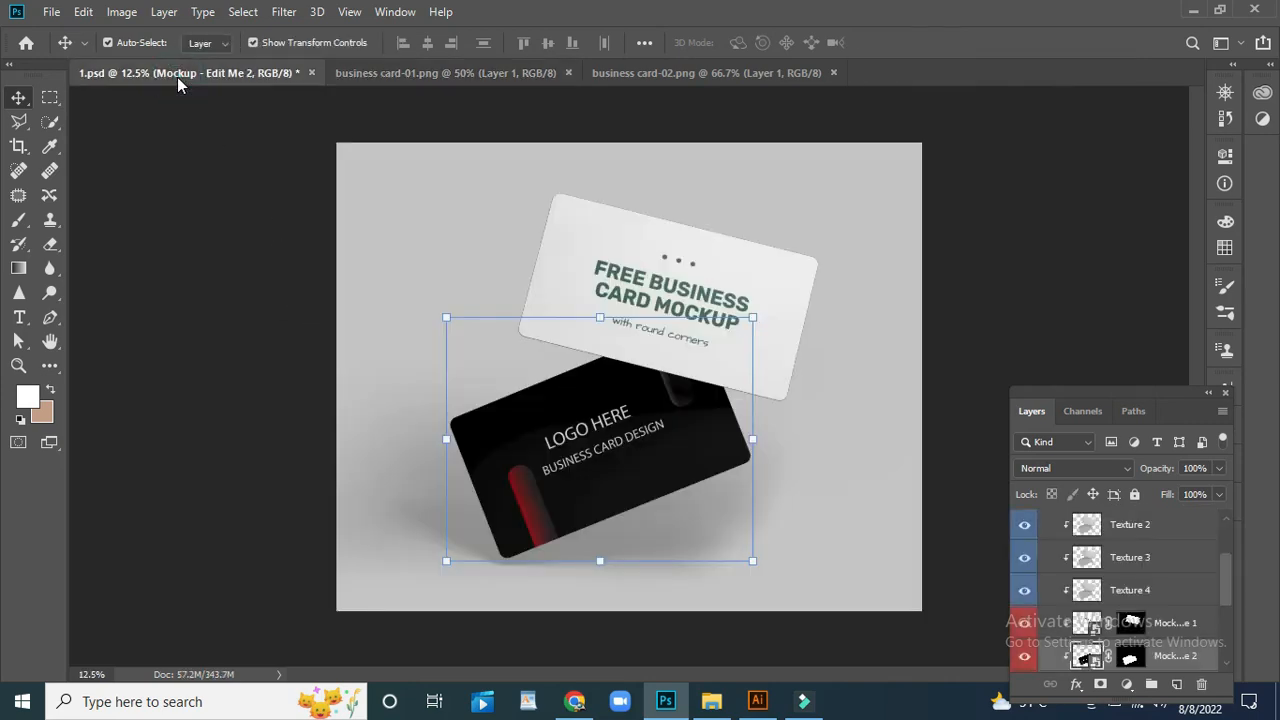
left_click(258, 358)
left_click(662, 331)
left_click_drag(1225, 579, 1229, 606)
left_click(585, 498)
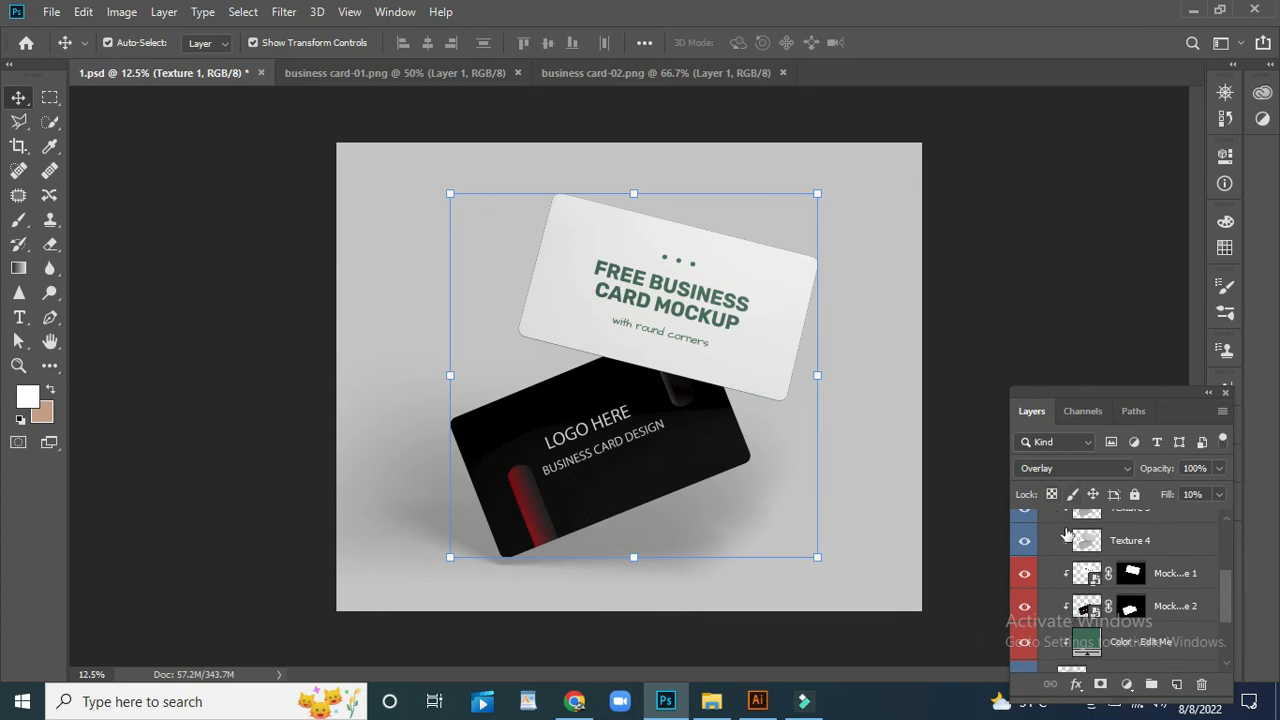
double_click(1090, 578)
- Copy the business card-02 artwork into Mockup.psb and scale it to about 305% so it covers the canvas
left_click(648, 73)
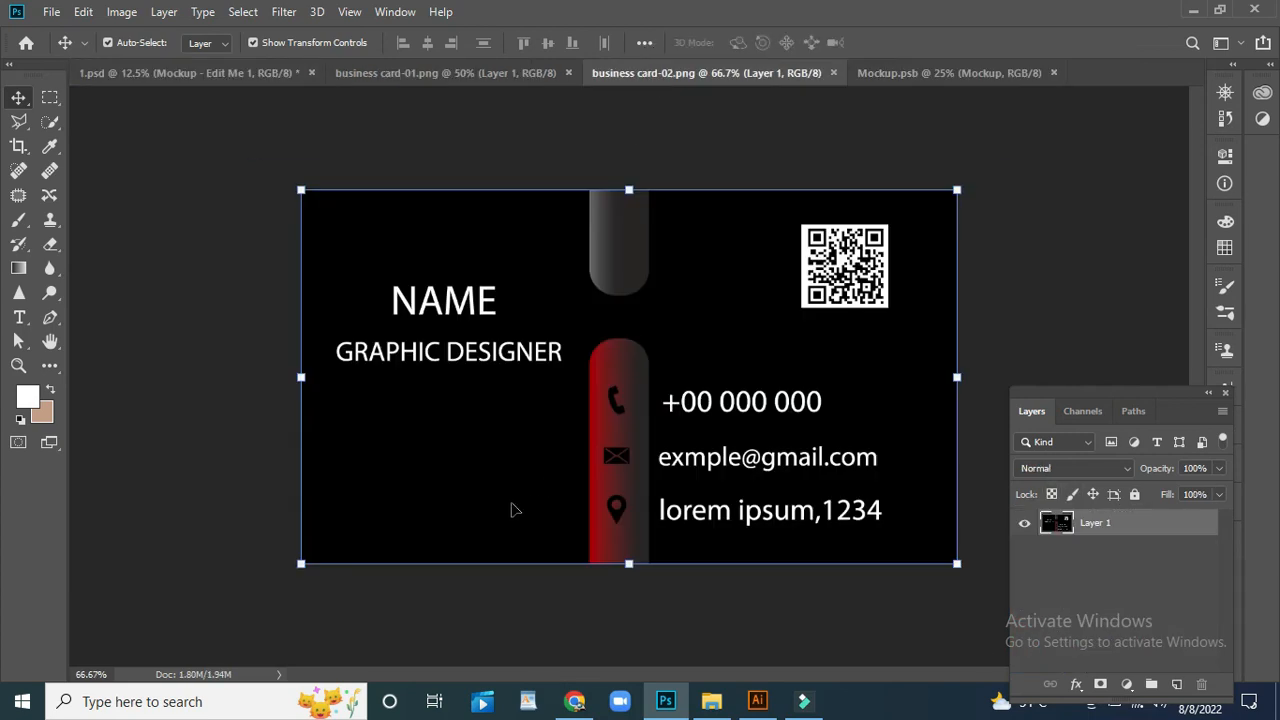
left_click_drag(514, 508, 562, 395)
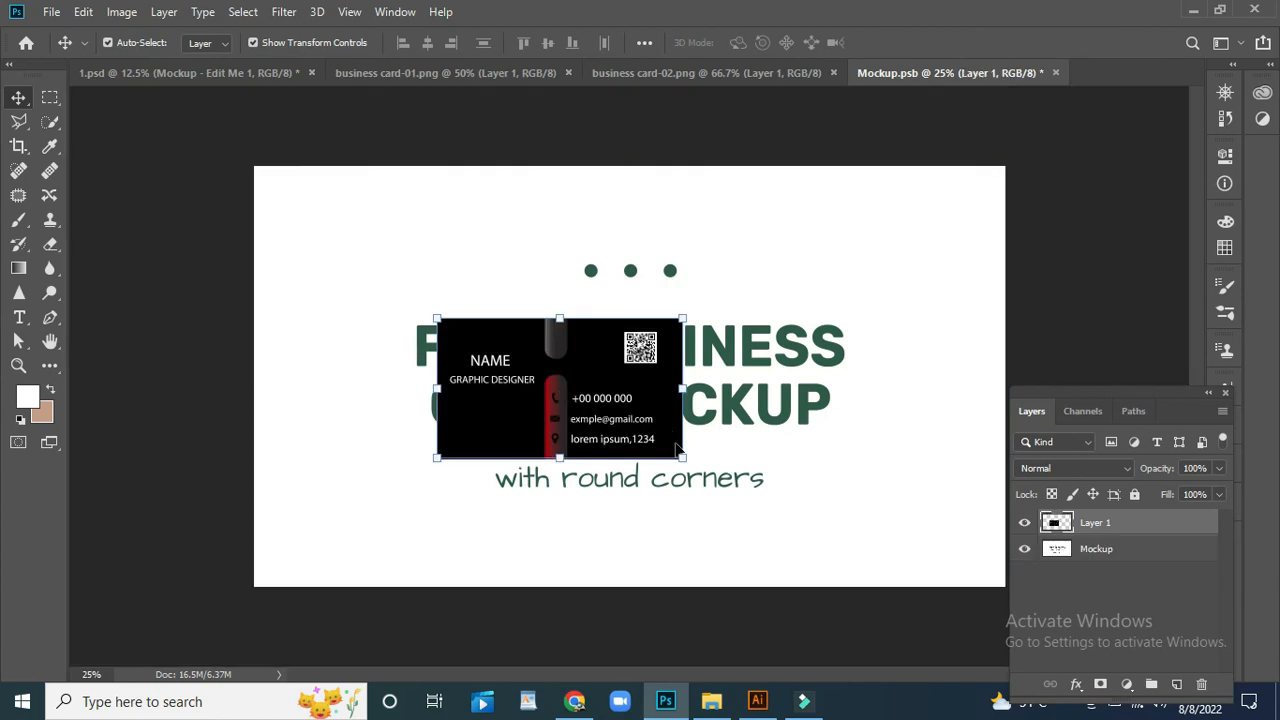
left_click_drag(682, 463, 923, 591)
left_click_drag(482, 497, 536, 505)
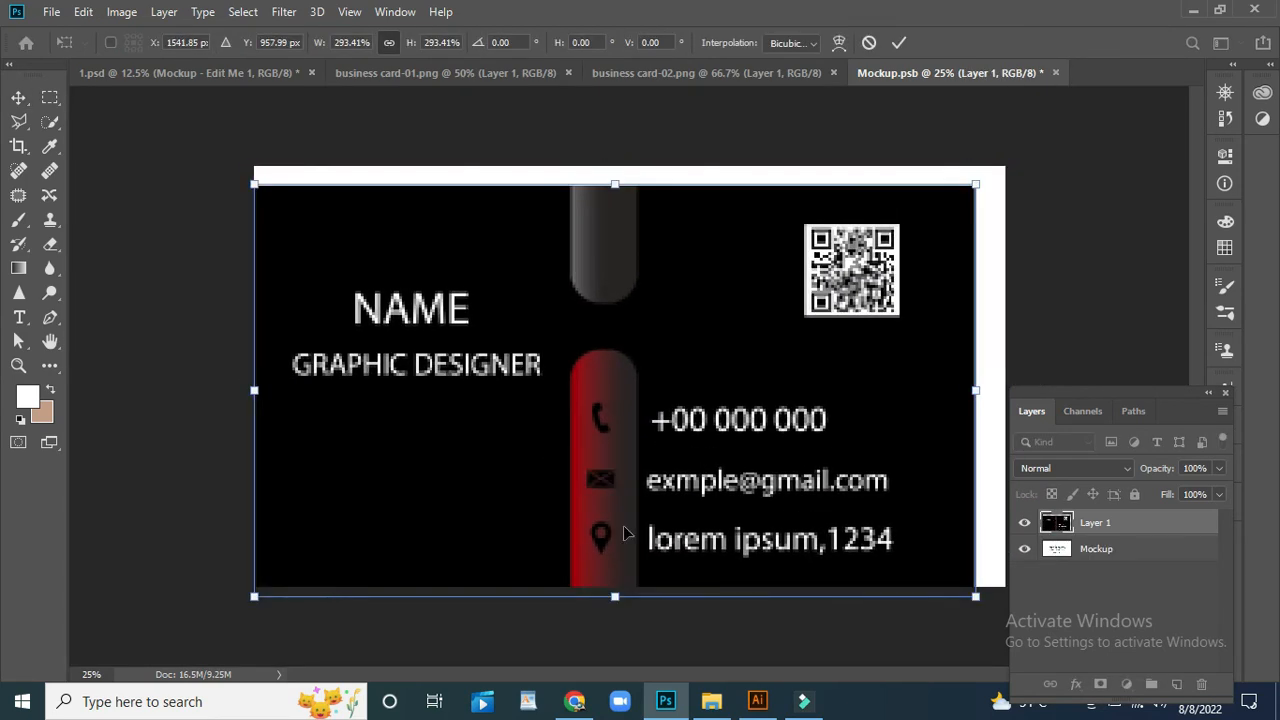
left_click_drag(976, 600, 1006, 606)
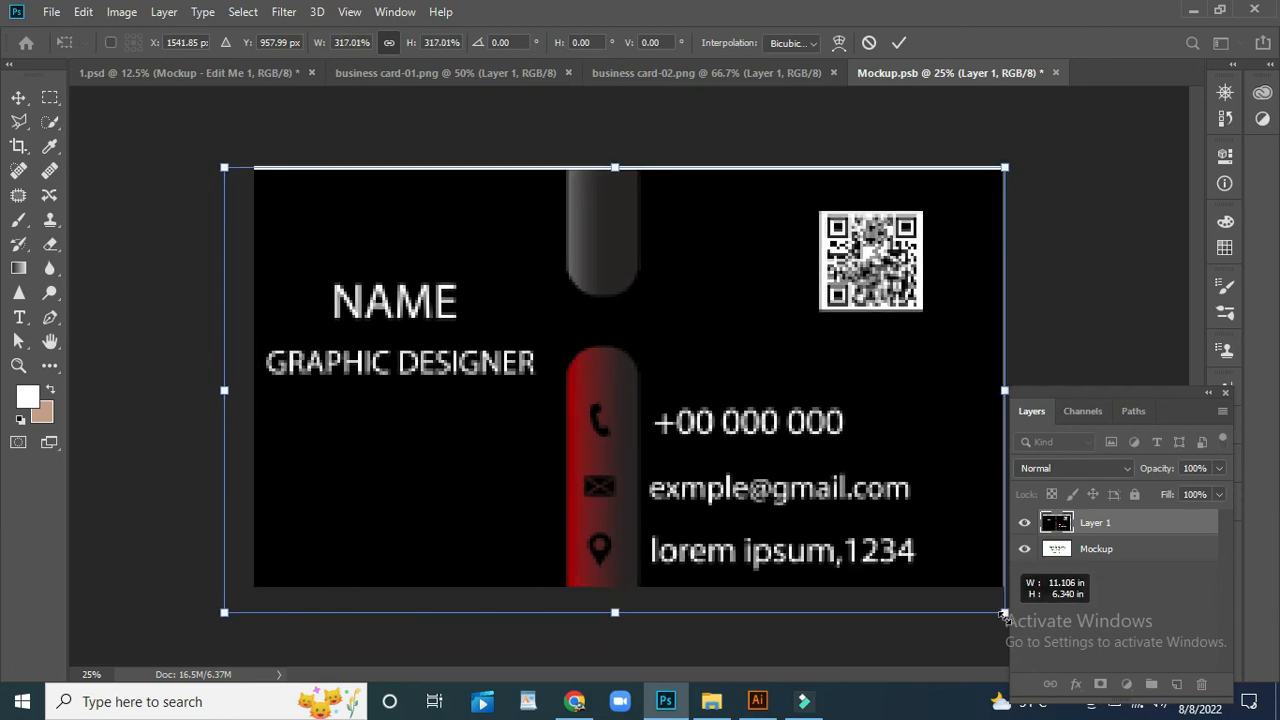
left_click_drag(640, 503, 660, 489)
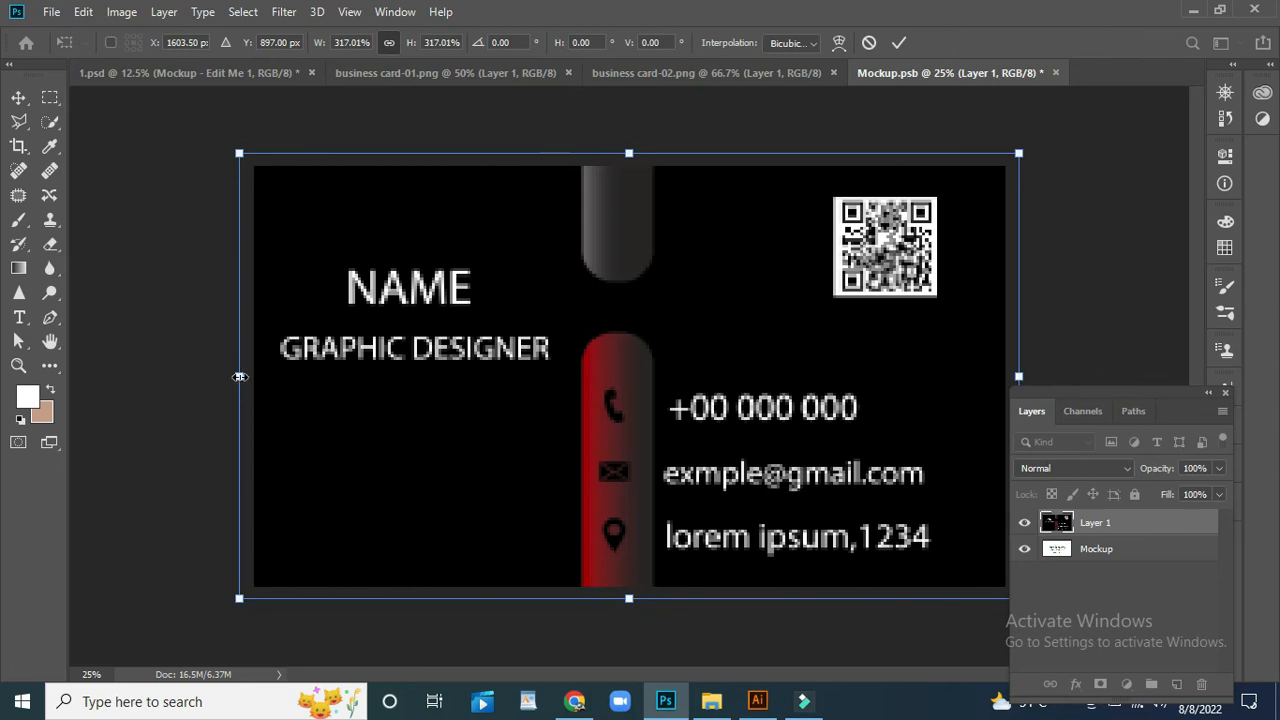
left_click_drag(240, 376, 254, 378)
left_click_drag(637, 600, 638, 587)
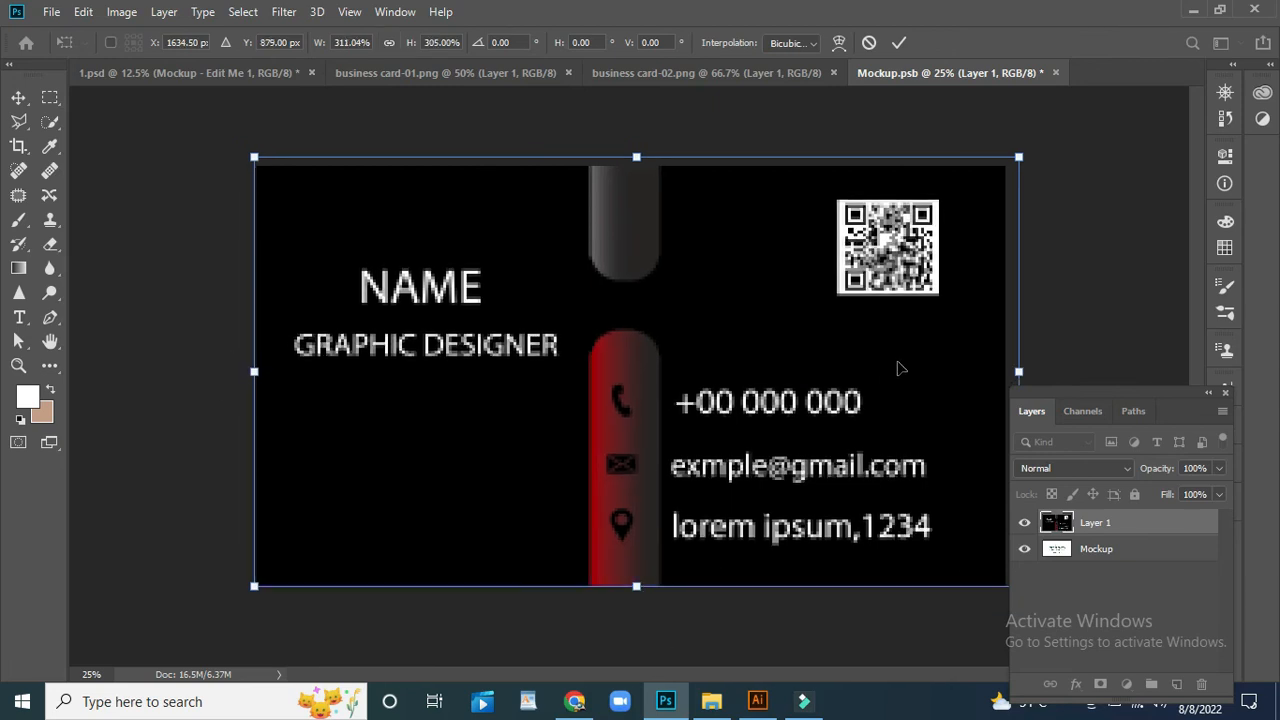
left_click_drag(1017, 370, 1005, 370)
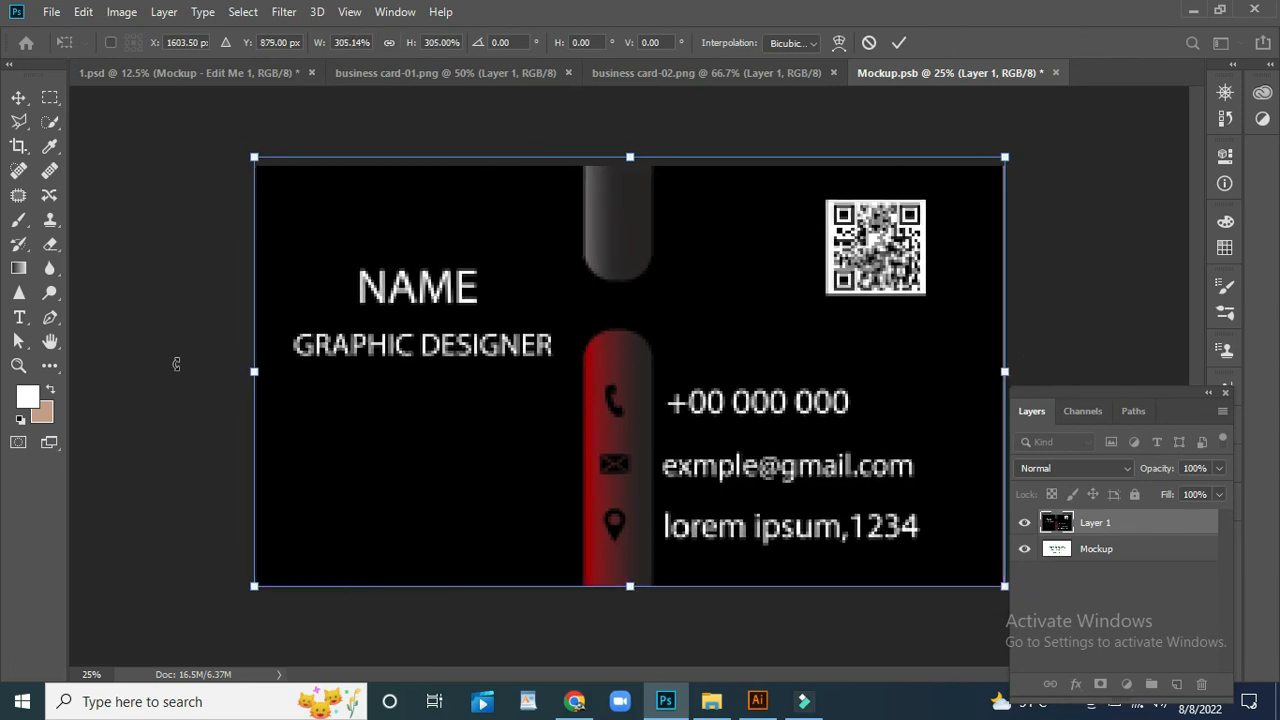
left_click(899, 42)
- Hide the original white Mockup layer under the contact-side artwork, and close Mockup.psb with its changes saved
left_click(1024, 548)
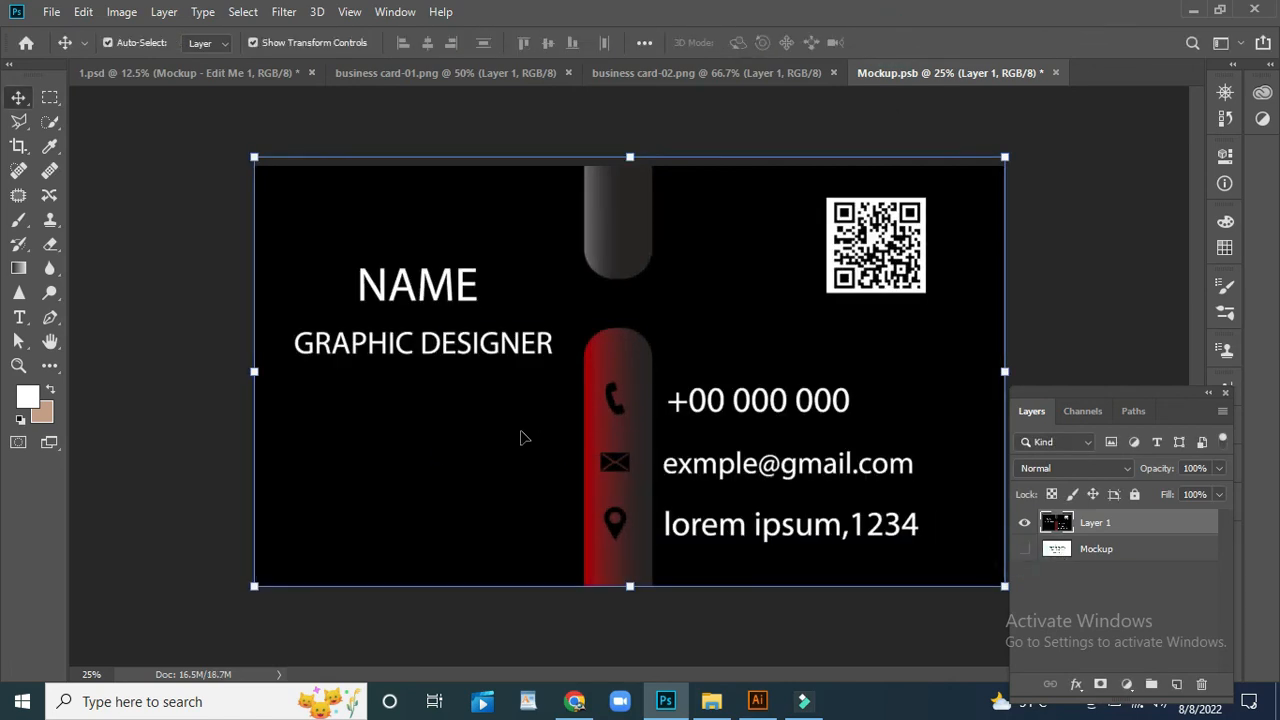
left_click(1056, 74)
left_click(560, 271)
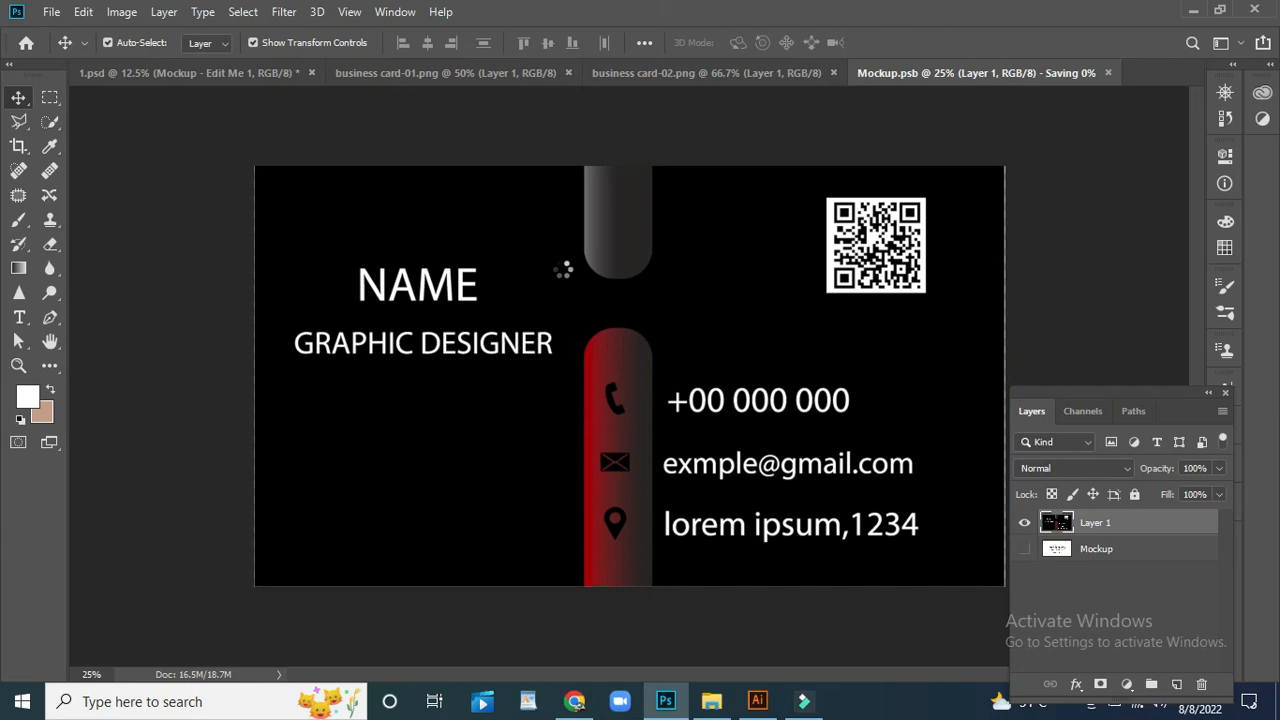
- Return to 1.psd and examine both card designs on the mockup
left_click(253, 72)
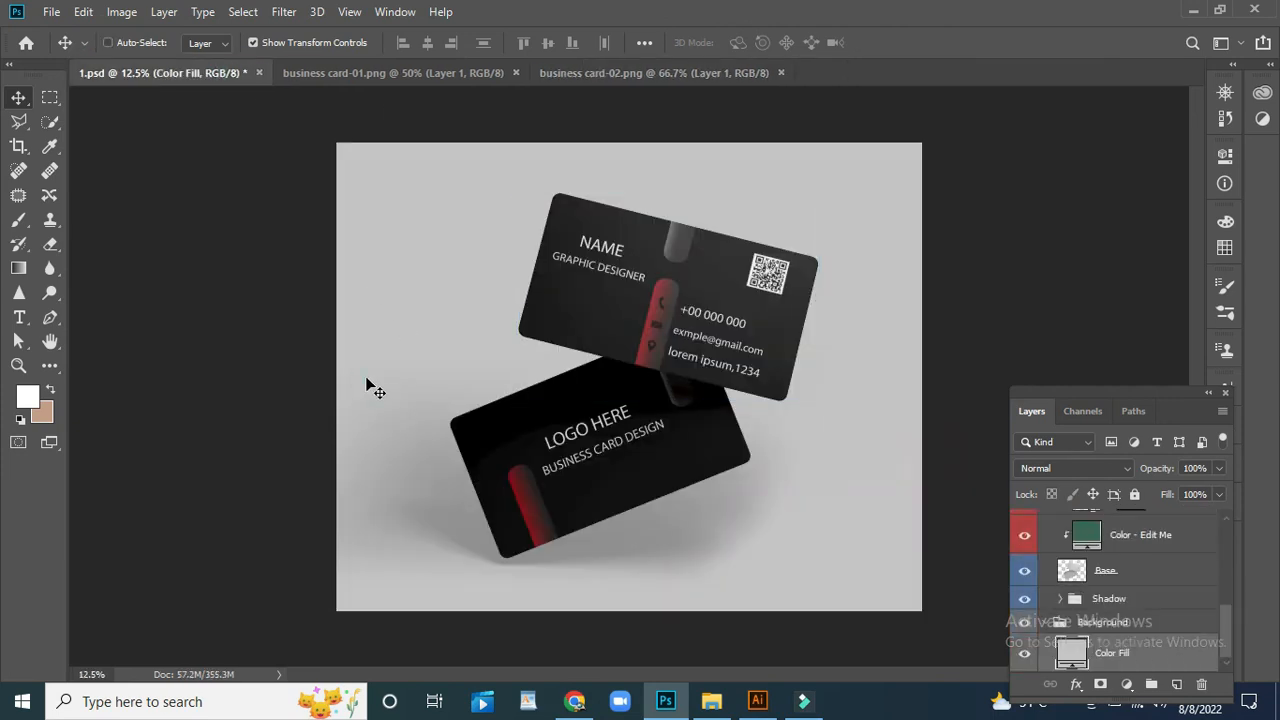
key("ctrl+plus")
key("ctrl+minus")
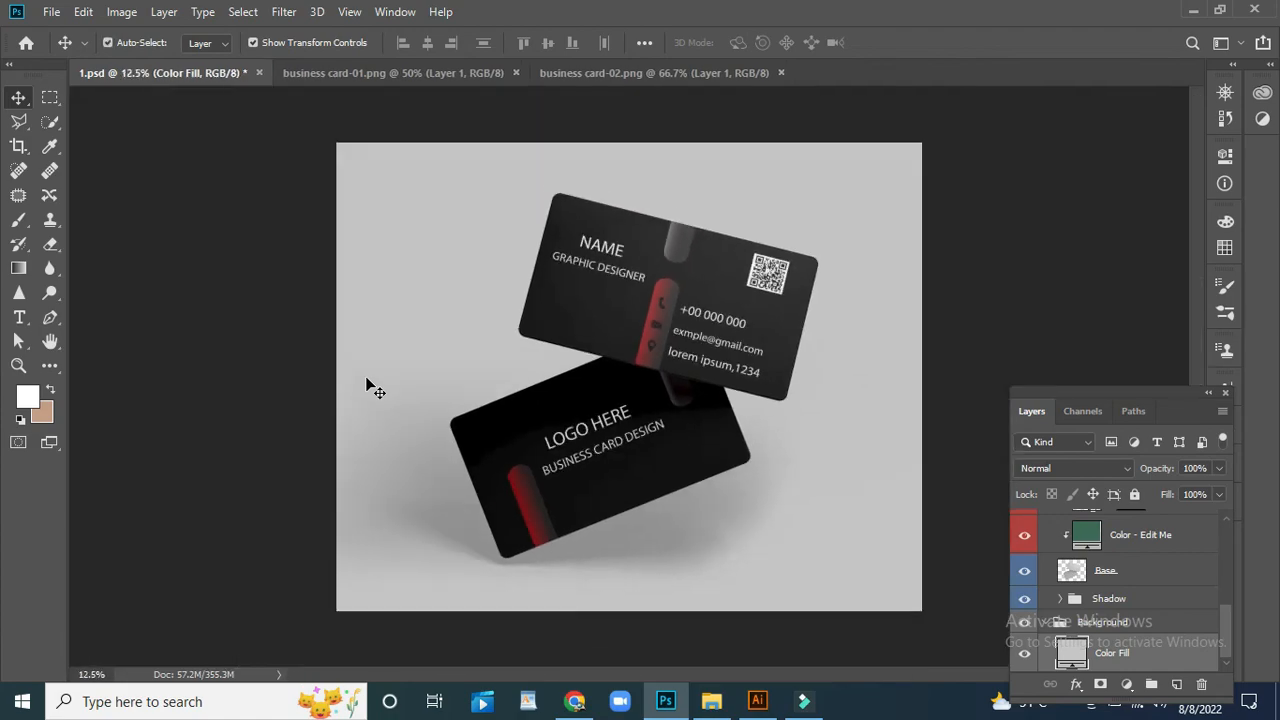